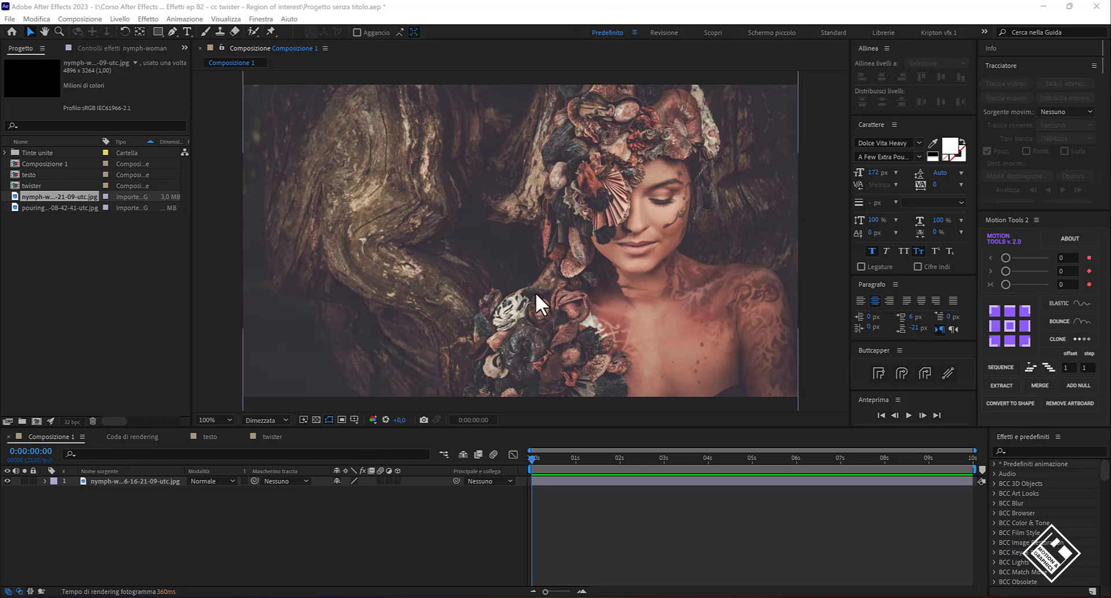
Apply the CC Twister transition effect to the selected nymph photo layer
click(133, 483)
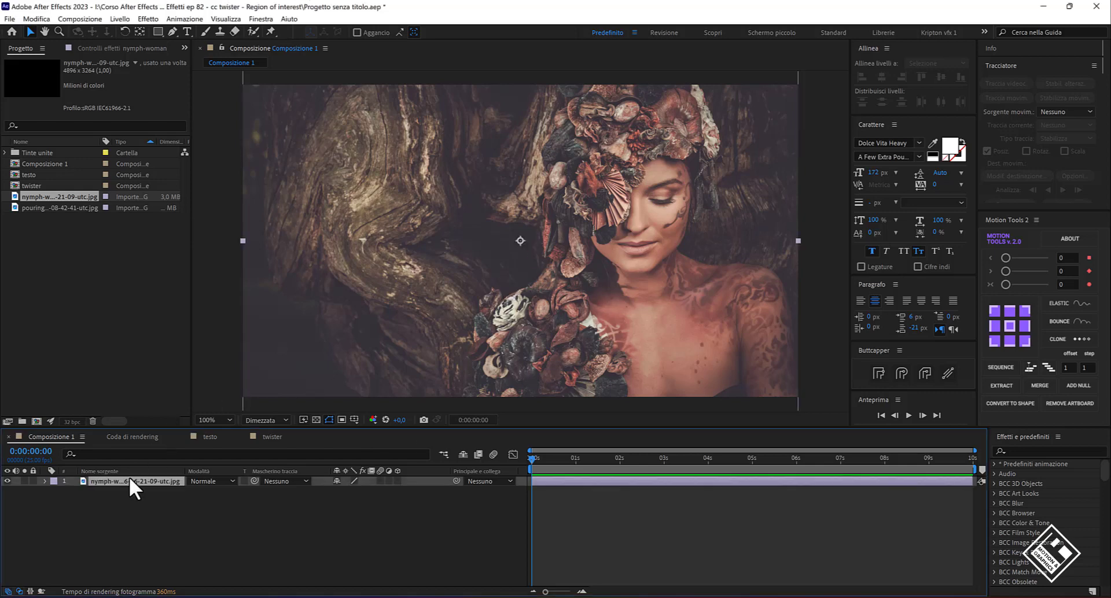
click(147, 19)
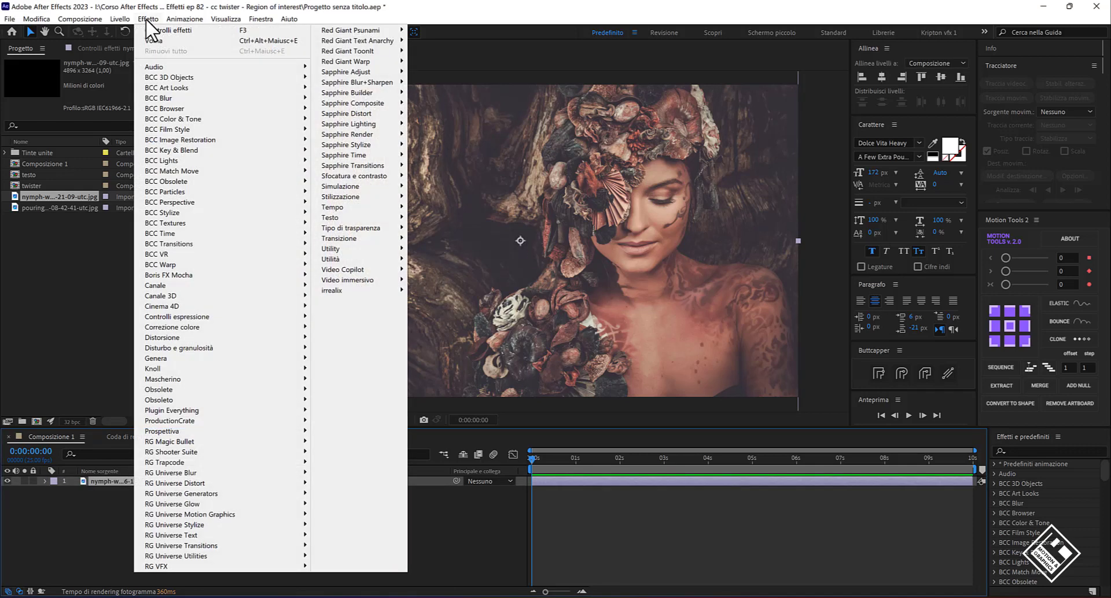
mouse_move(357, 238)
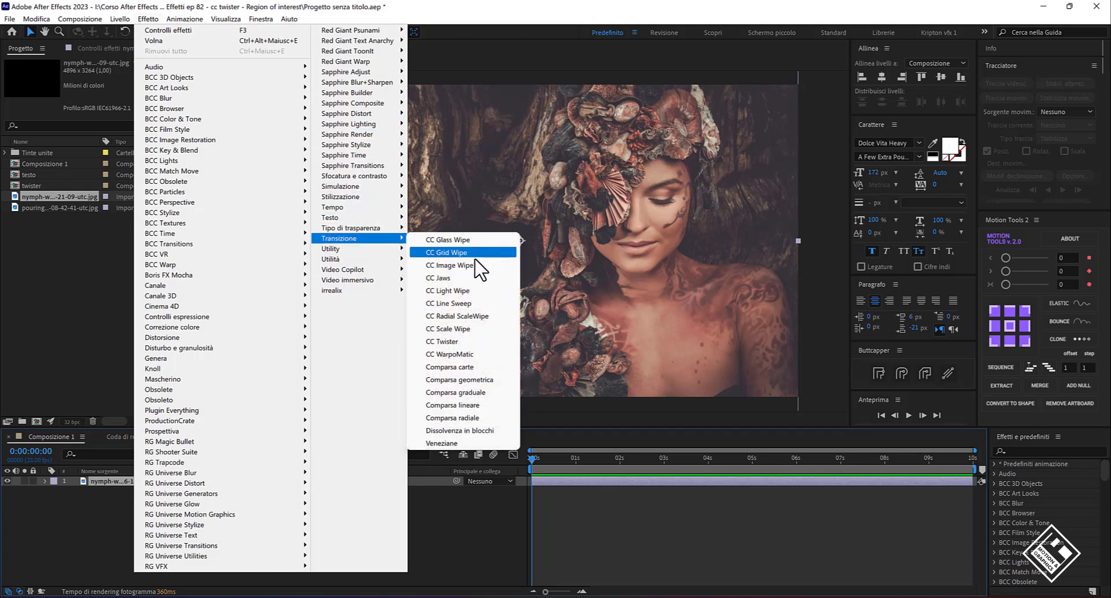
click(438, 342)
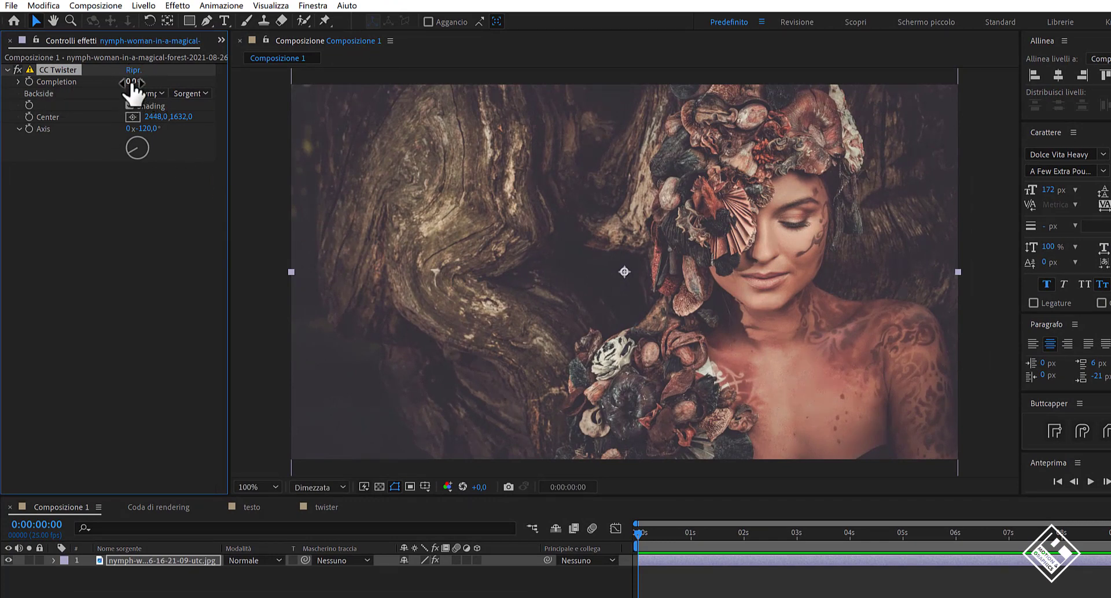
Reset CC Twister, then set Axis to -182° and Completion to 48% for an hourglass twist
drag(133, 83, 229, 105)
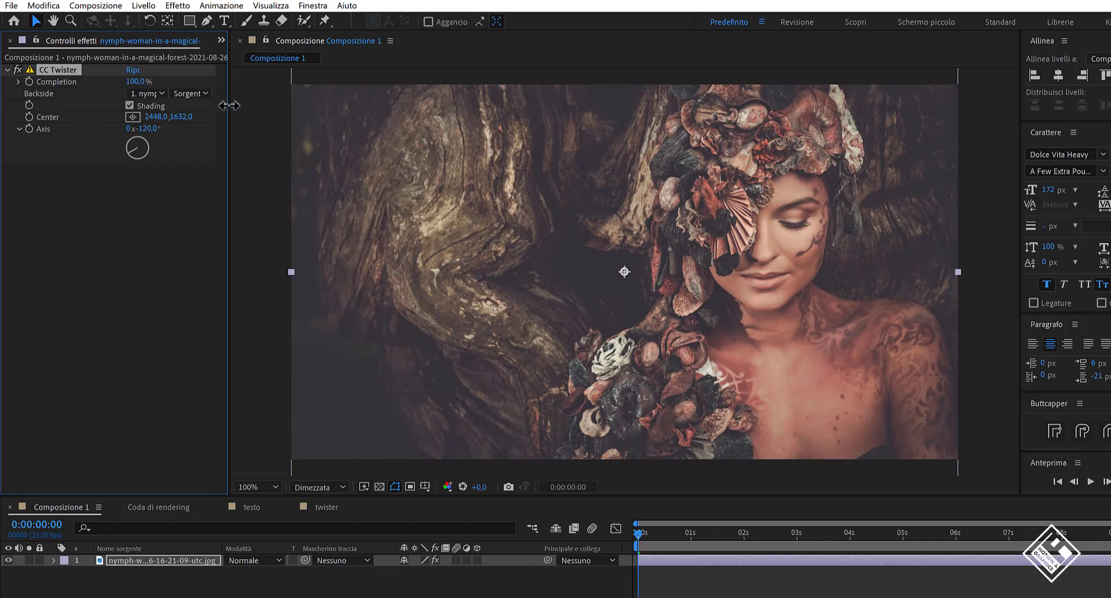
mouse_move(229, 105)
mouse_down()
mouse_move(187, 107)
mouse_move(207, 113)
mouse_up()
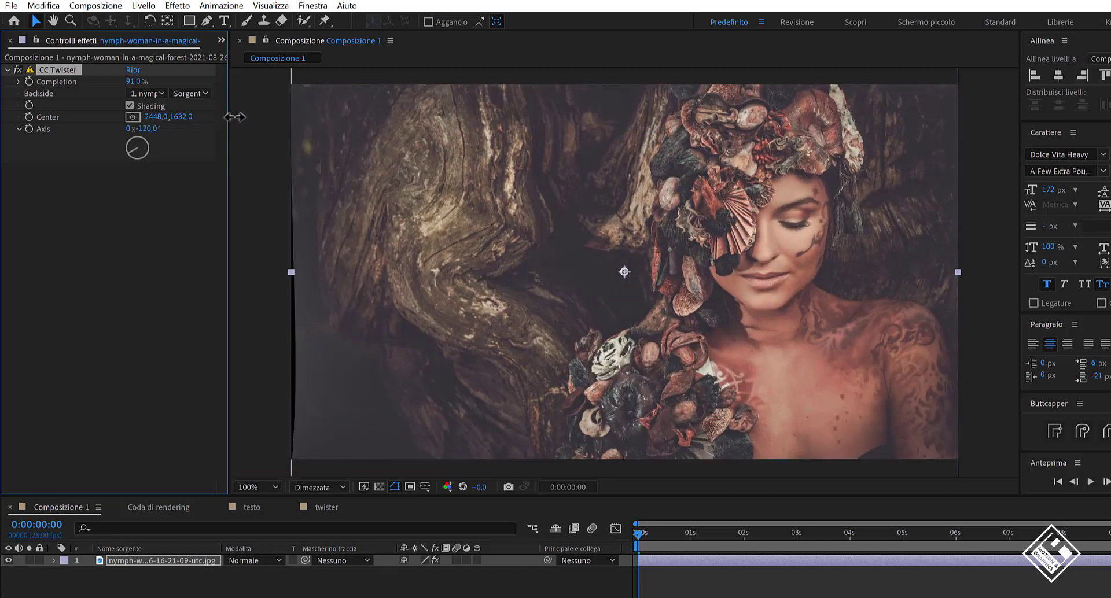
click(134, 70)
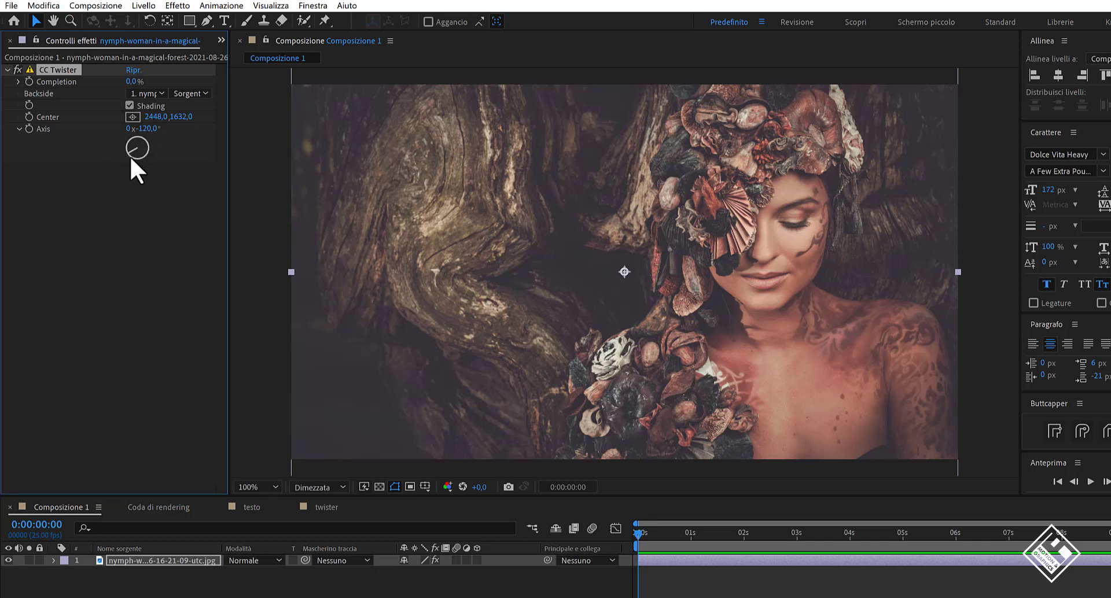
drag(128, 153, 135, 159)
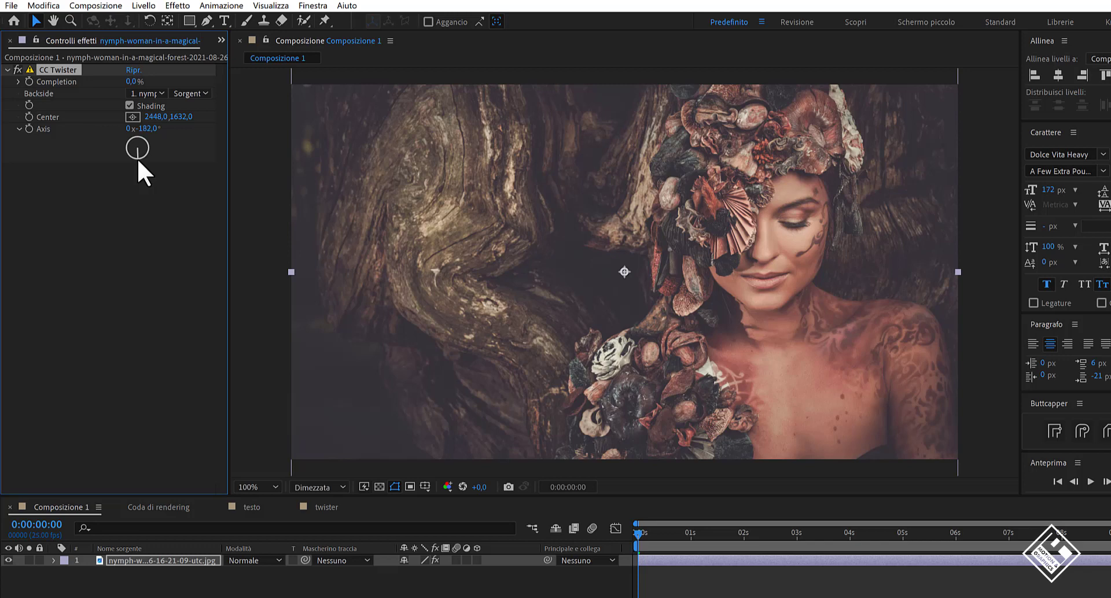
mouse_move(134, 84)
mouse_down()
mouse_move(198, 101)
mouse_move(186, 100)
mouse_up()
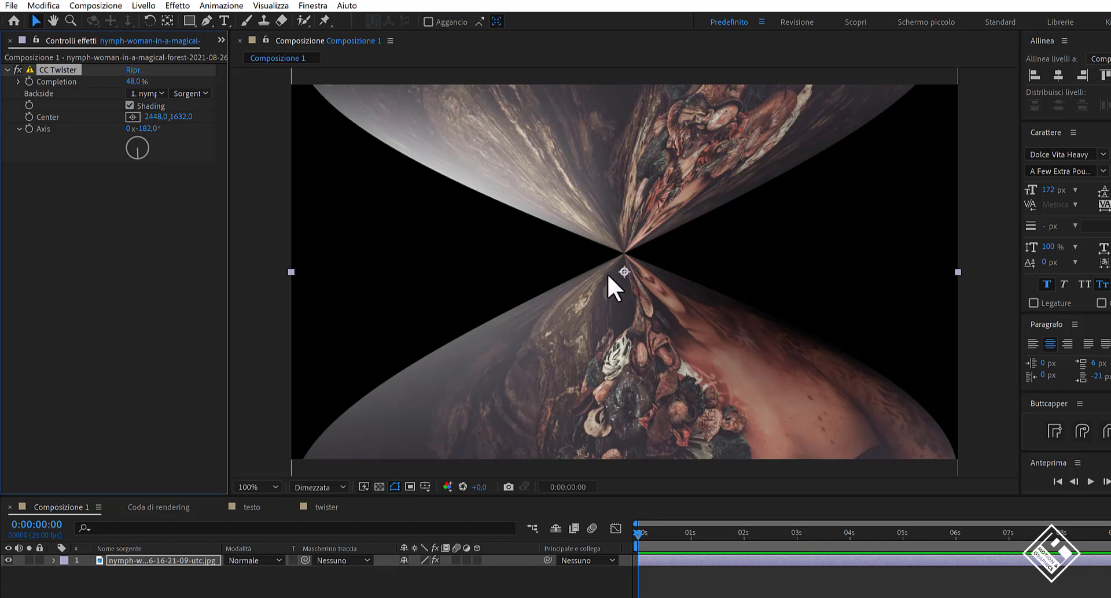
Move the CC Twister center to the image middle (2440,4, 1634,6) while previewing the twist
mouse_move(154, 116)
mouse_down()
mouse_move(318, 138)
mouse_move(703, 282)
mouse_move(446, 271)
mouse_up()
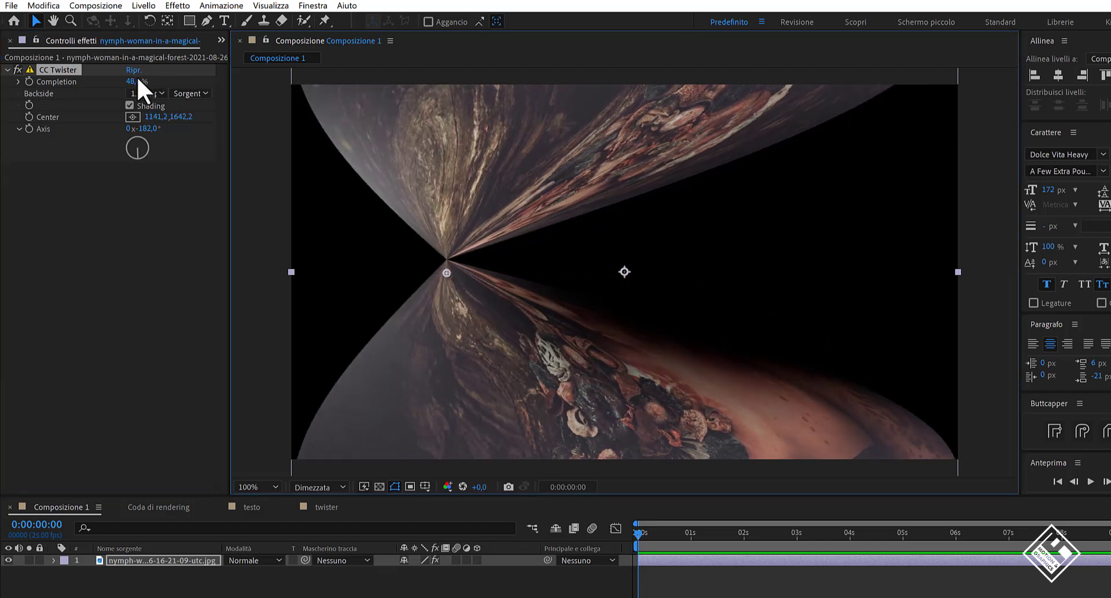
mouse_move(139, 81)
mouse_down()
mouse_move(153, 99)
mouse_move(164, 83)
mouse_up()
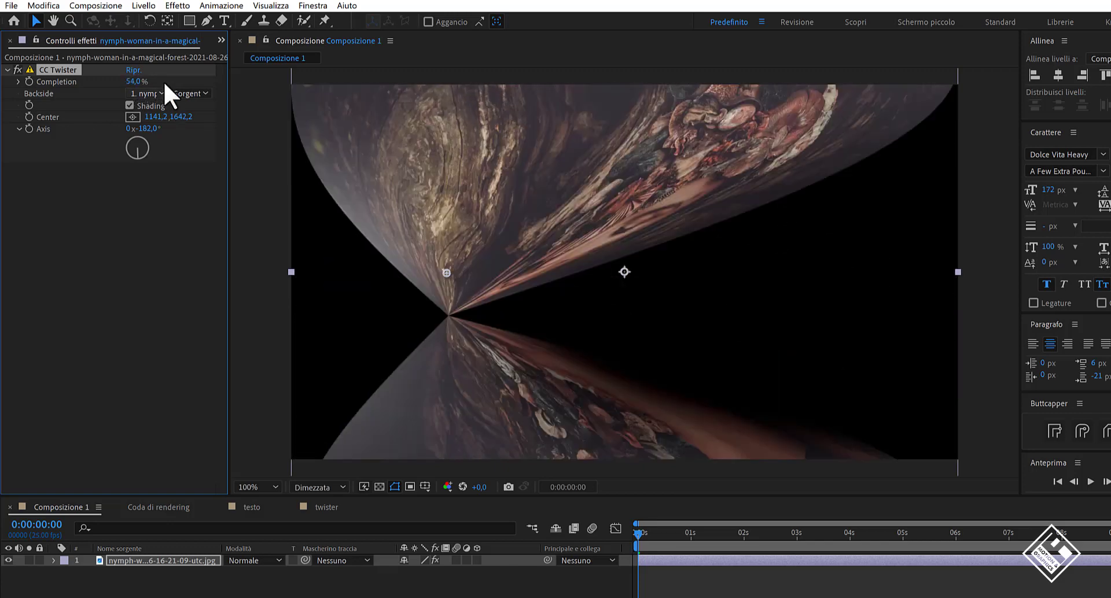
drag(136, 81, 139, 110)
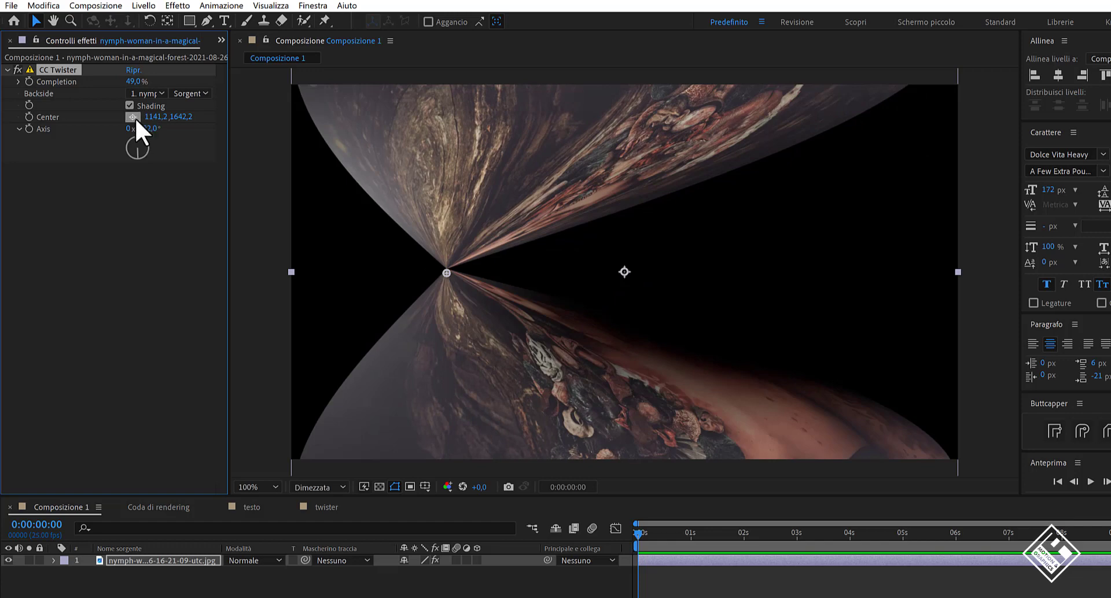
click(133, 117)
click(623, 272)
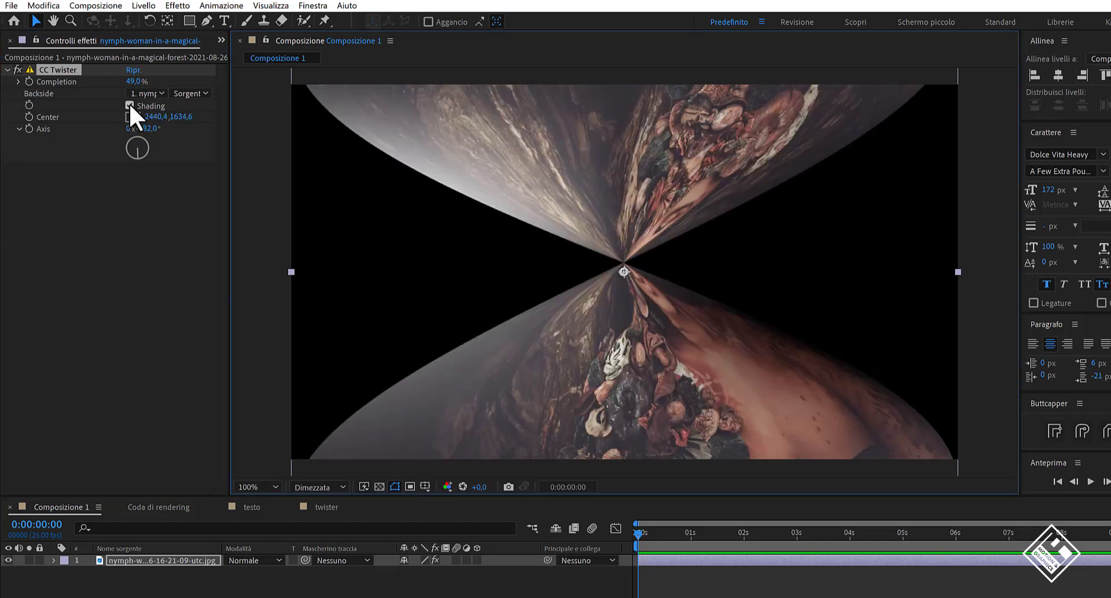
Compare Shading off and on, leave it enabled, and return Completion to 0%
click(130, 105)
click(129, 105)
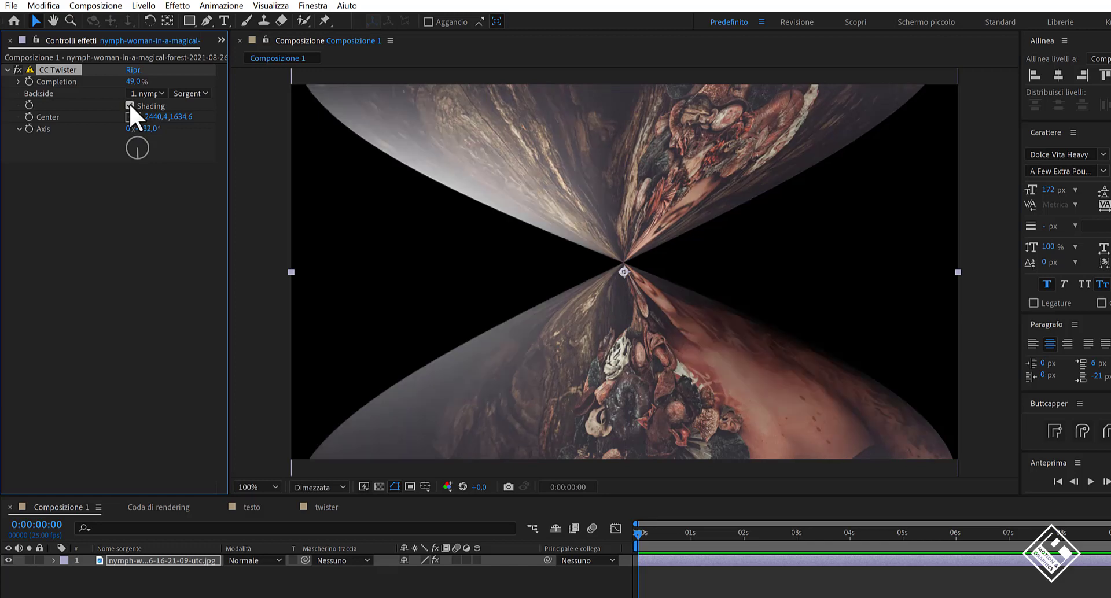
click(129, 105)
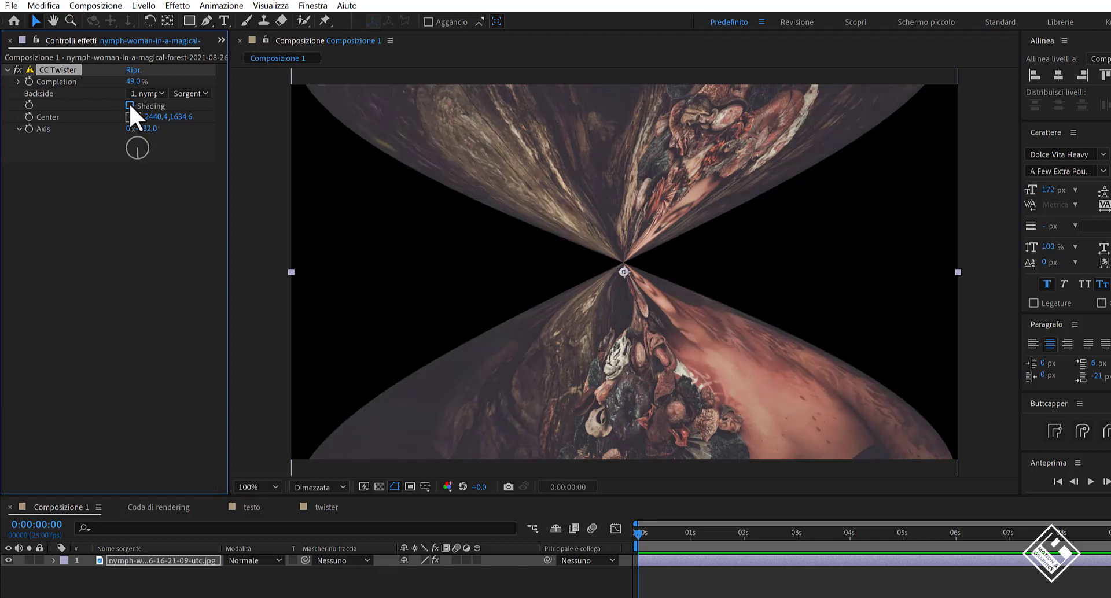
click(129, 106)
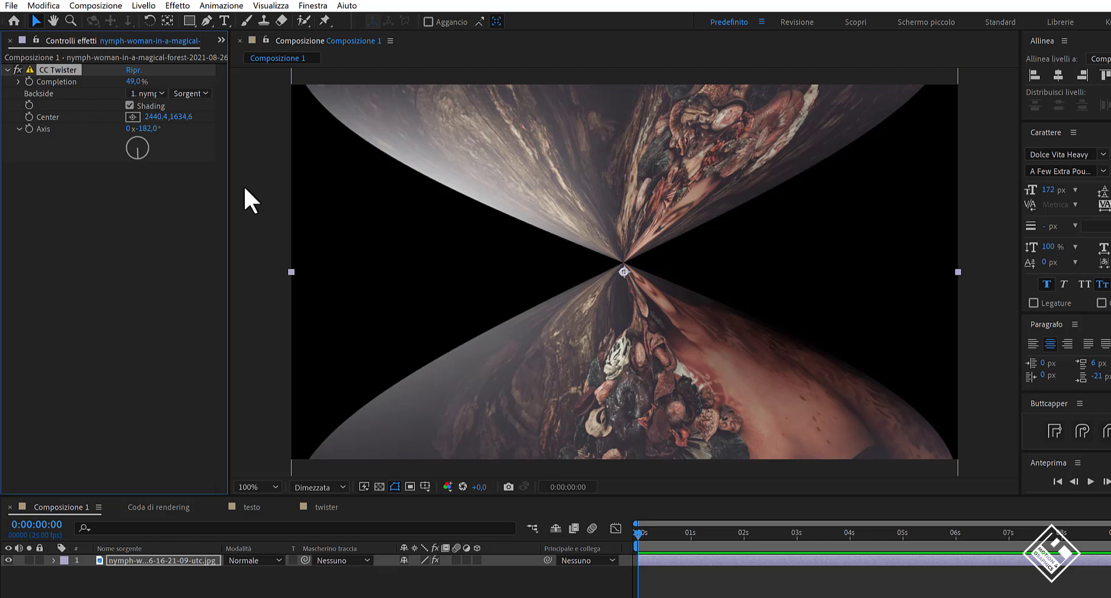
mouse_move(136, 83)
mouse_down()
mouse_move(180, 93)
mouse_move(122, 97)
mouse_up()
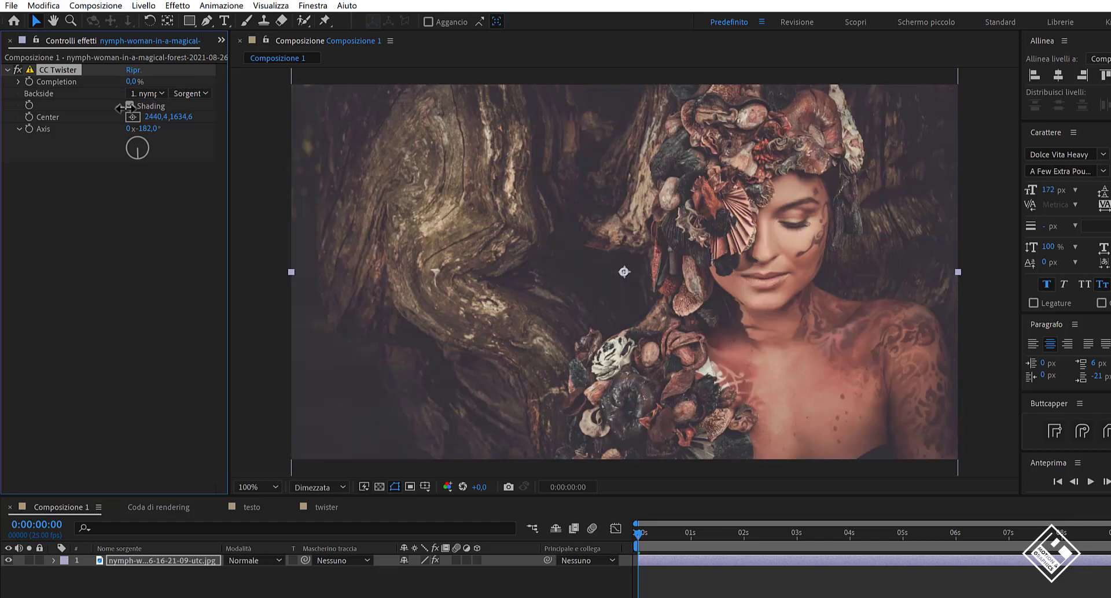
Add the pouring photo as a new layer, fit it to the composition width, and hide it
click(221, 40)
click(262, 50)
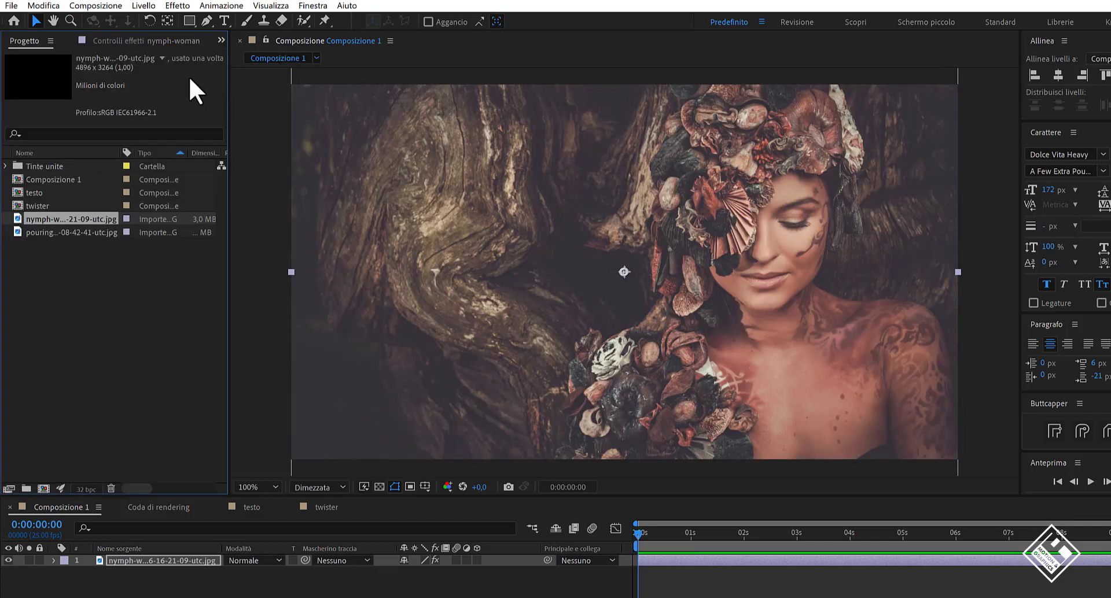
drag(40, 232, 151, 585)
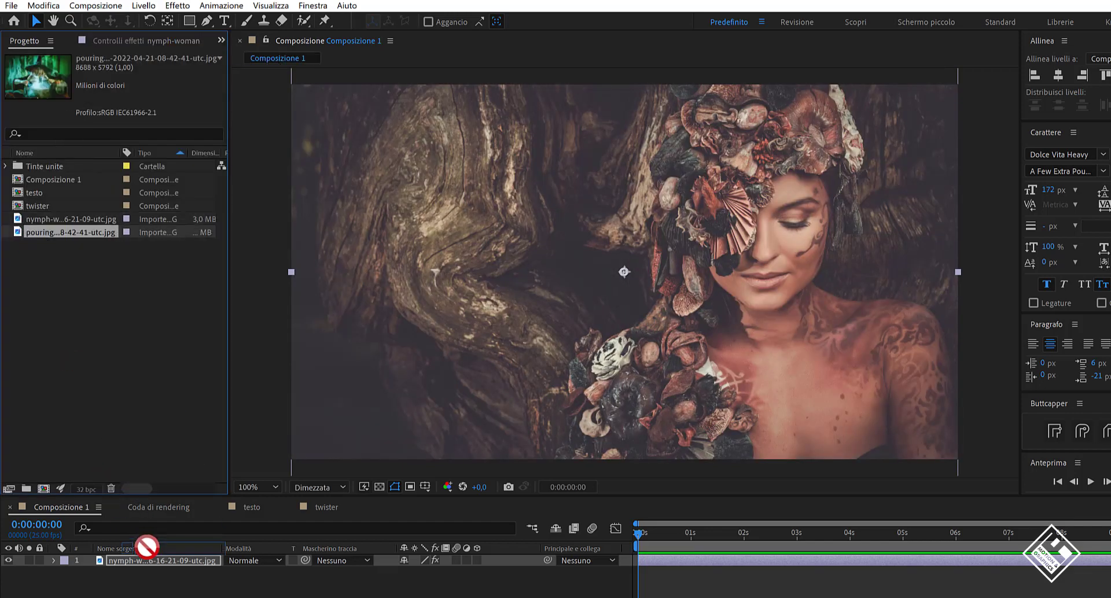
right_click(151, 577)
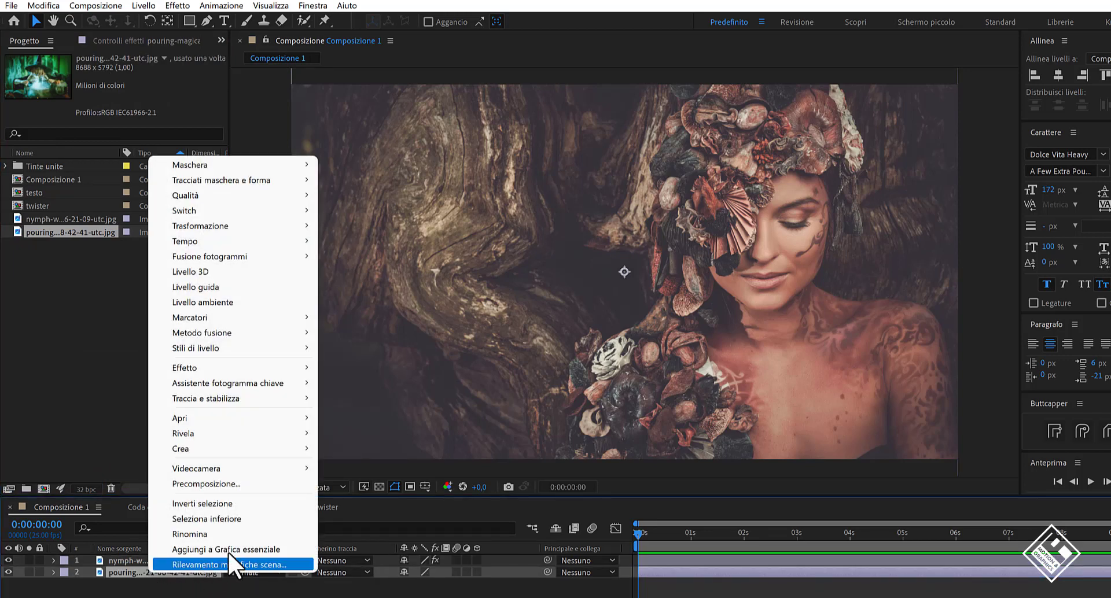
mouse_move(283, 227)
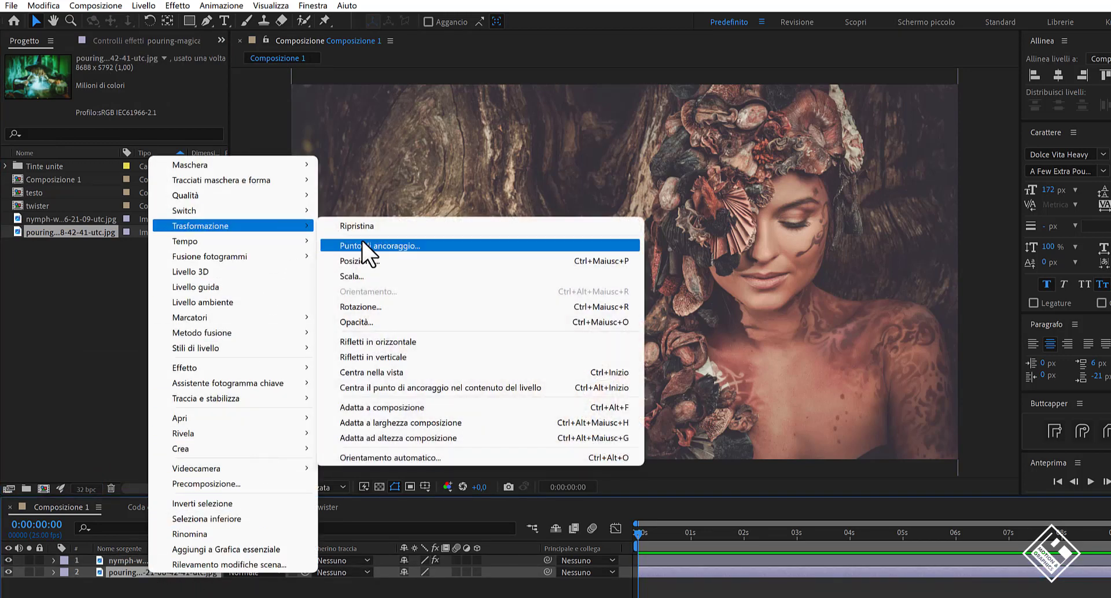
click(430, 423)
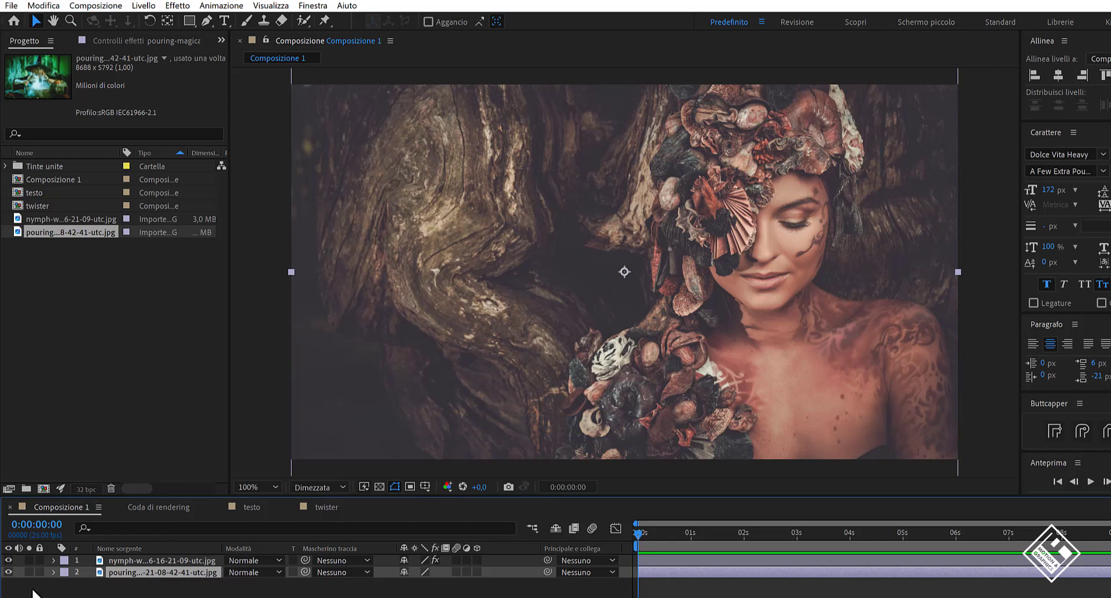
click(9, 573)
Set the nymph layer's CC Twister Backside to the pouring photo layer
click(123, 559)
click(149, 41)
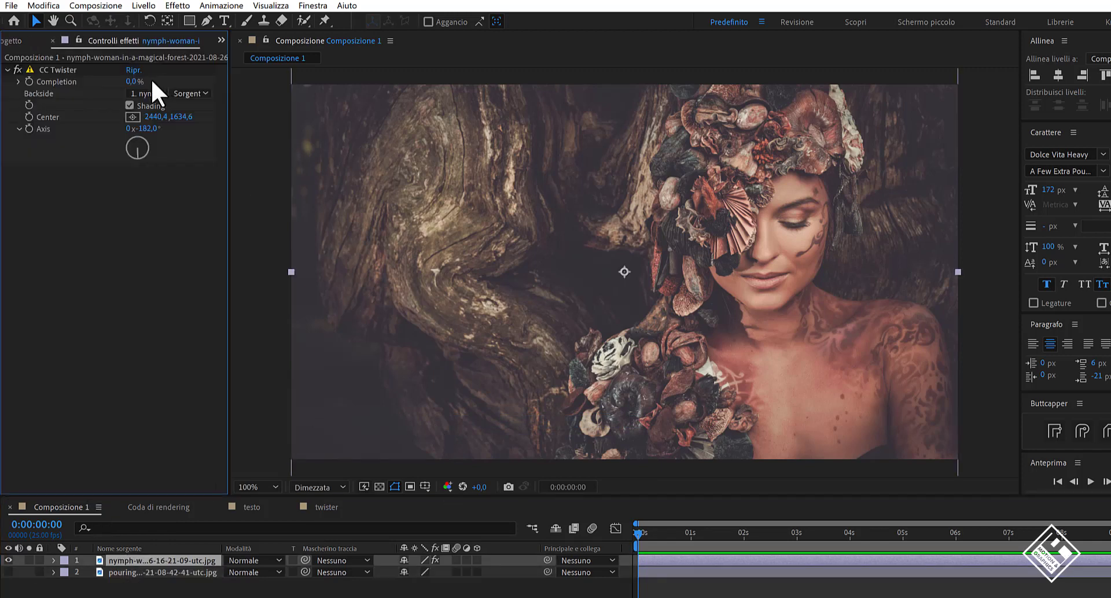
click(133, 71)
click(143, 95)
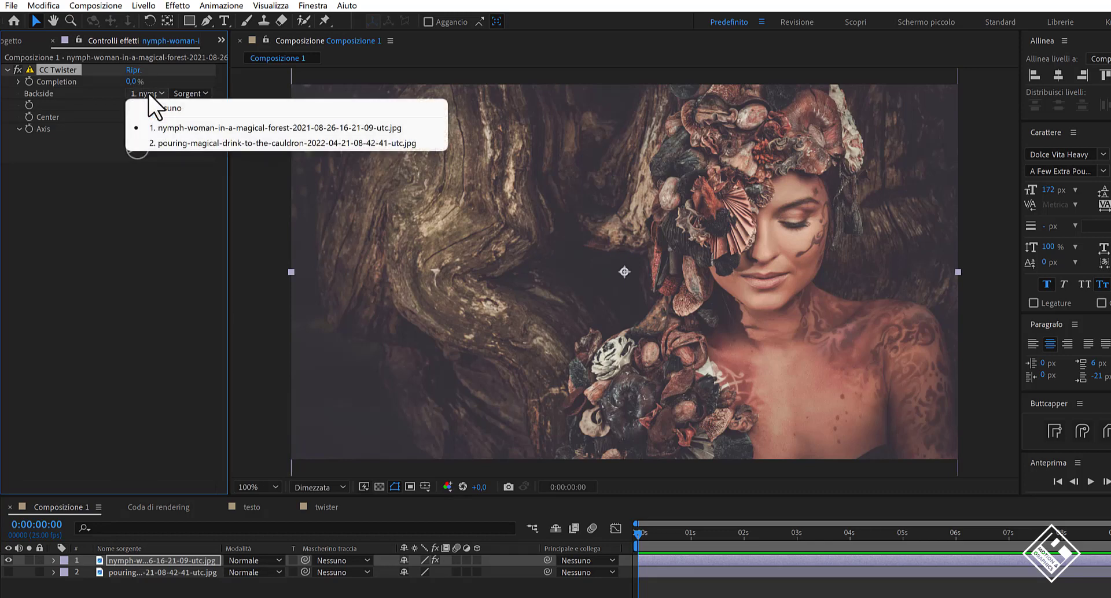
click(208, 140)
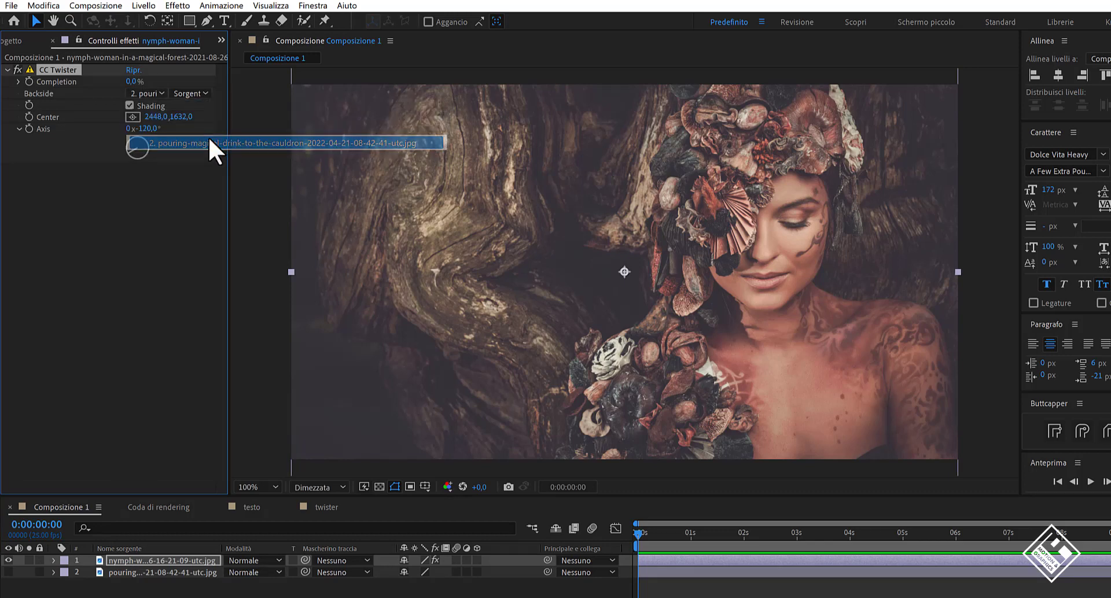
Twist the nymph photo with Axis -176° to reveal the pouring photo on its back
mouse_move(132, 87)
mouse_down()
mouse_move(229, 99)
mouse_move(172, 106)
mouse_move(236, 94)
mouse_move(181, 99)
mouse_move(193, 105)
mouse_up()
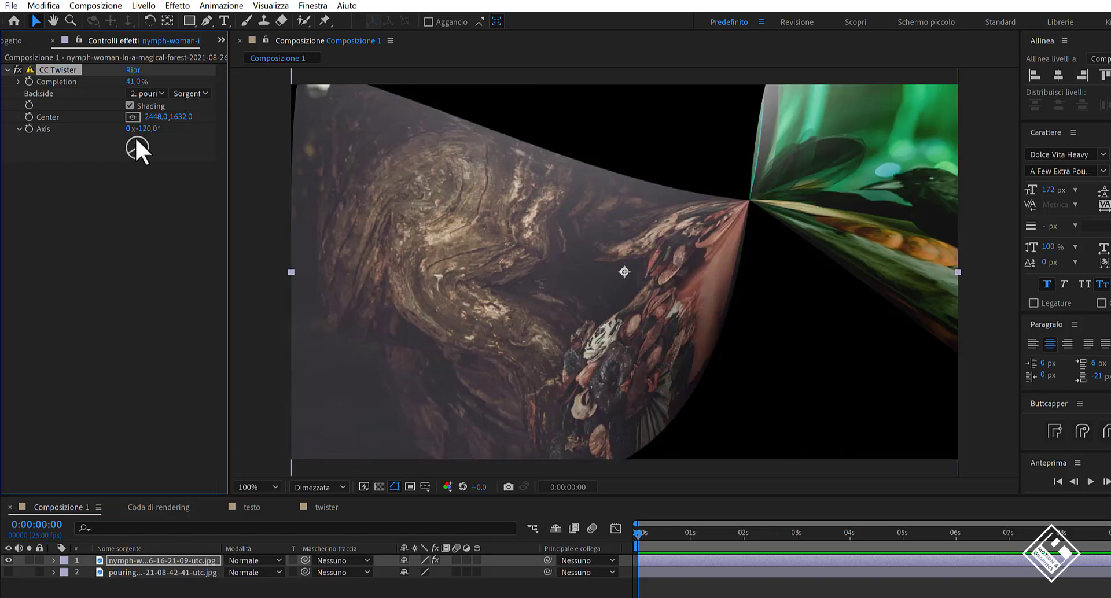
drag(135, 139, 136, 160)
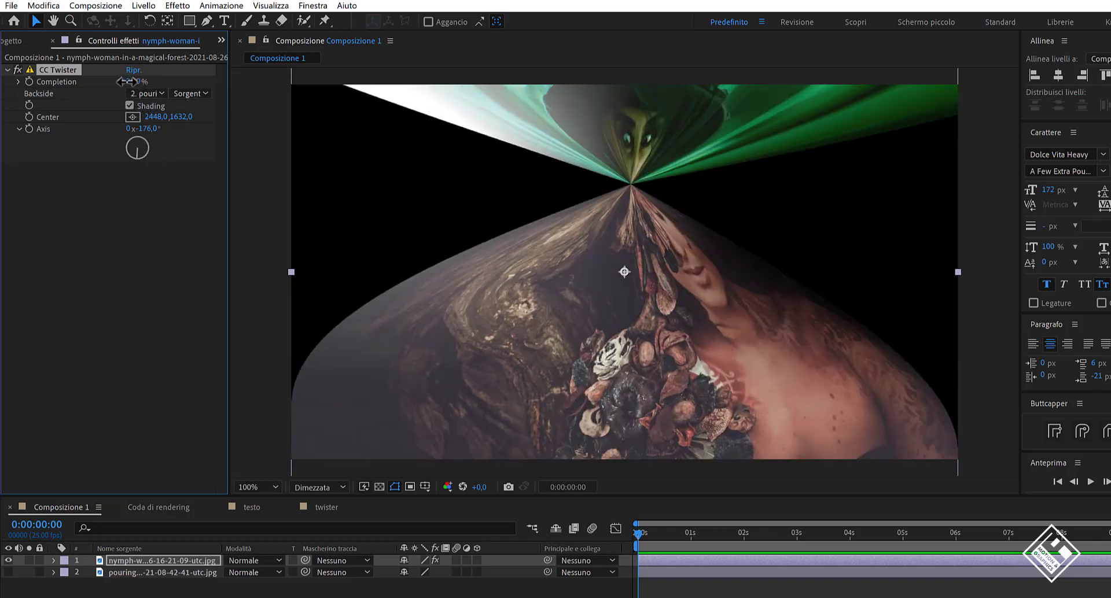
drag(127, 82, 162, 86)
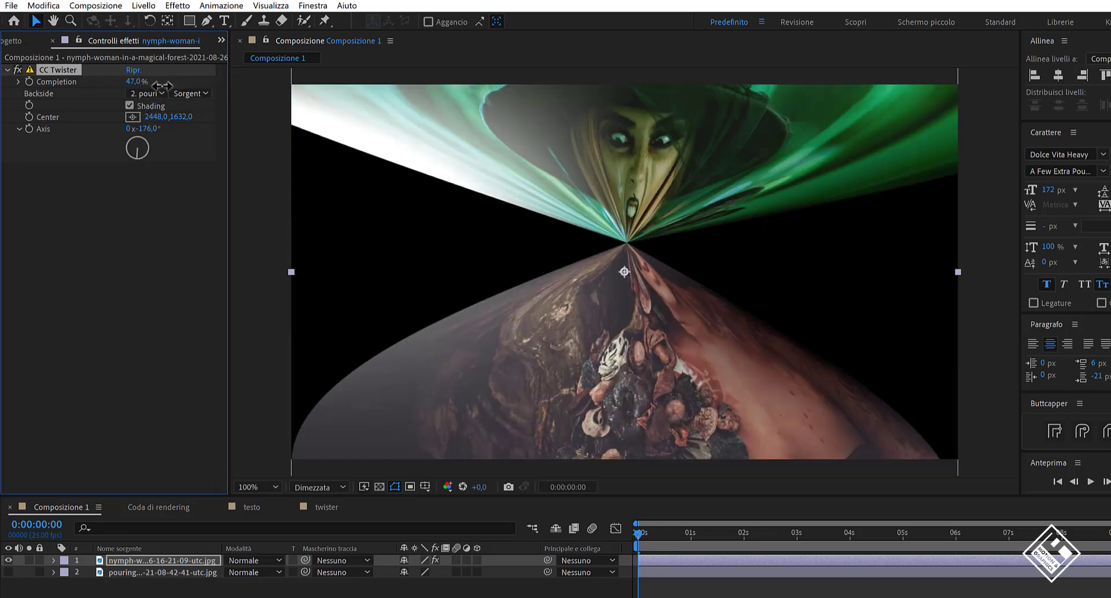
Move the twist centre toward the lower right, reset Completion to 0%, and switch to the testo composition
drag(653, 275, 859, 477)
key(comma)
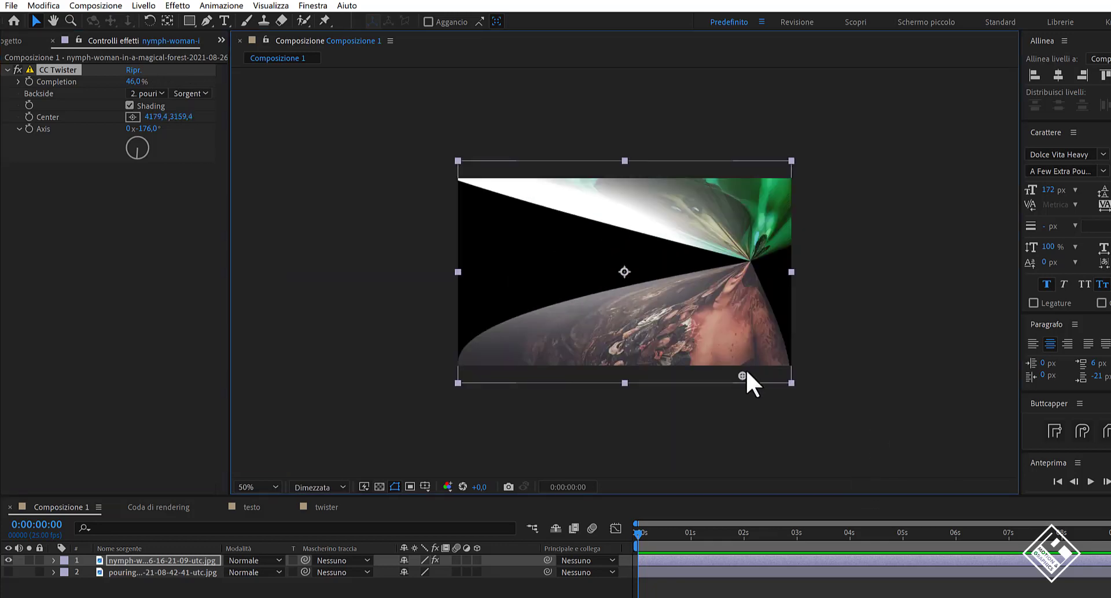
drag(746, 373, 770, 425)
mouse_move(136, 82)
mouse_down()
mouse_move(93, 82)
mouse_move(188, 122)
mouse_up()
key(shift+slash)
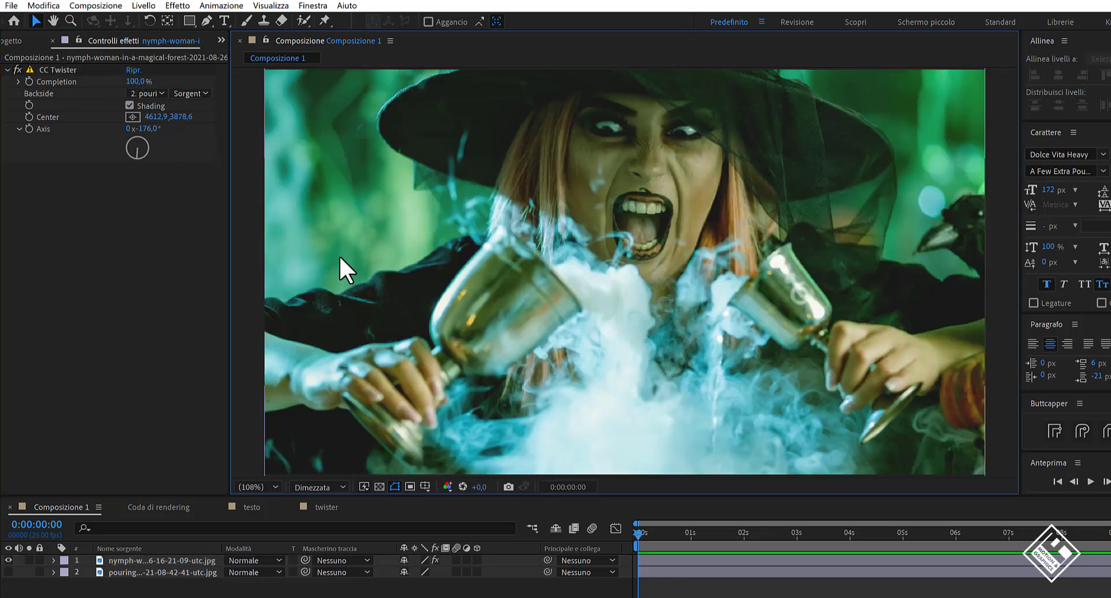
click(249, 507)
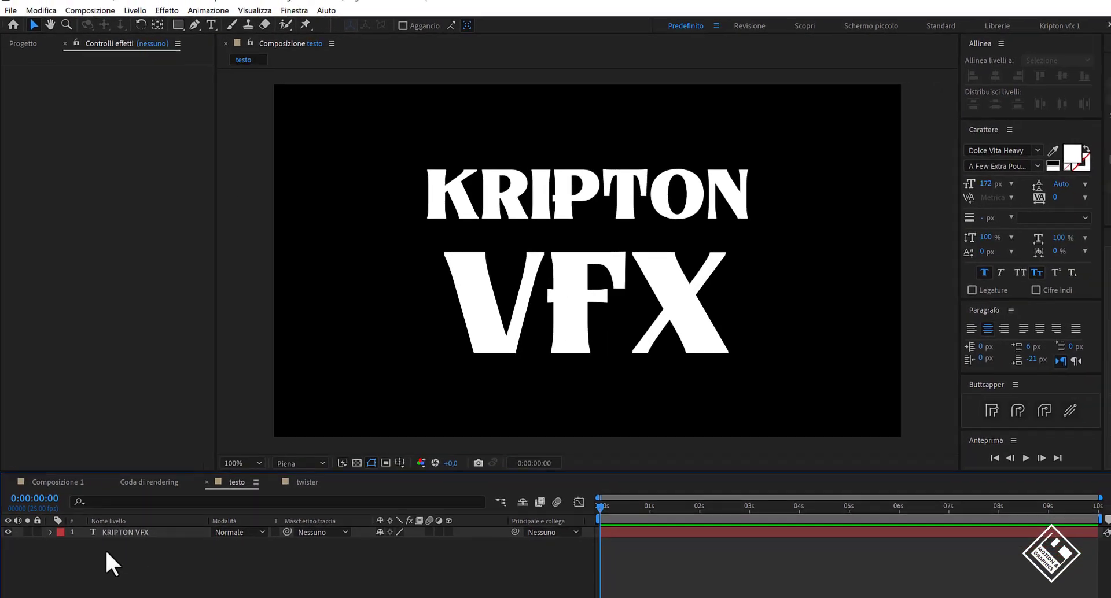
Duplicate the KRIPTON VFX text layer and rename the copy 'KRIPTON VFX 2 bordi'
click(112, 532)
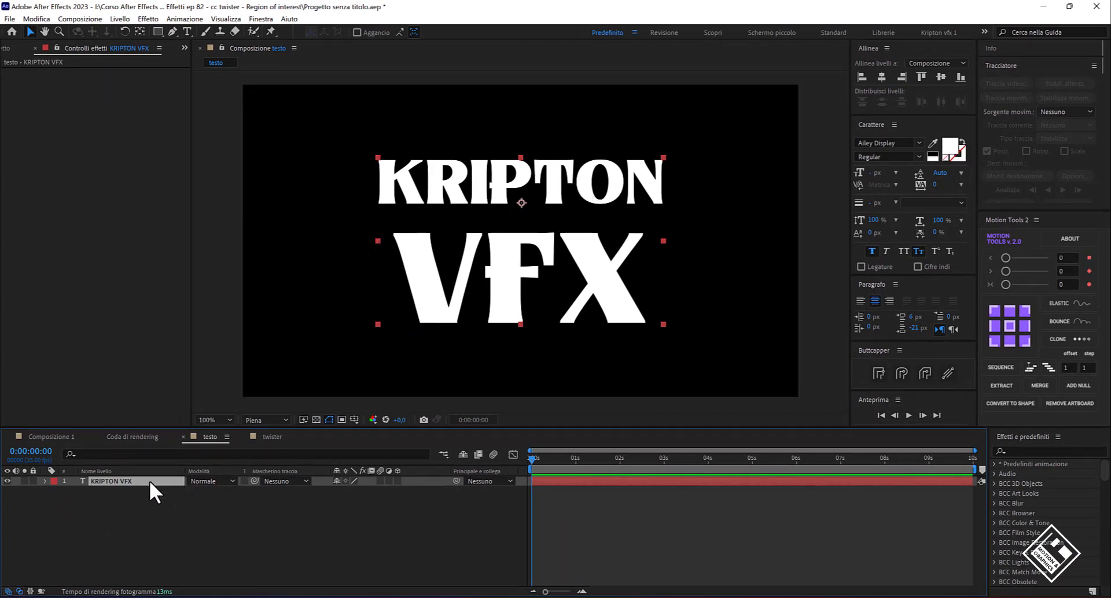
key(ctrl+d)
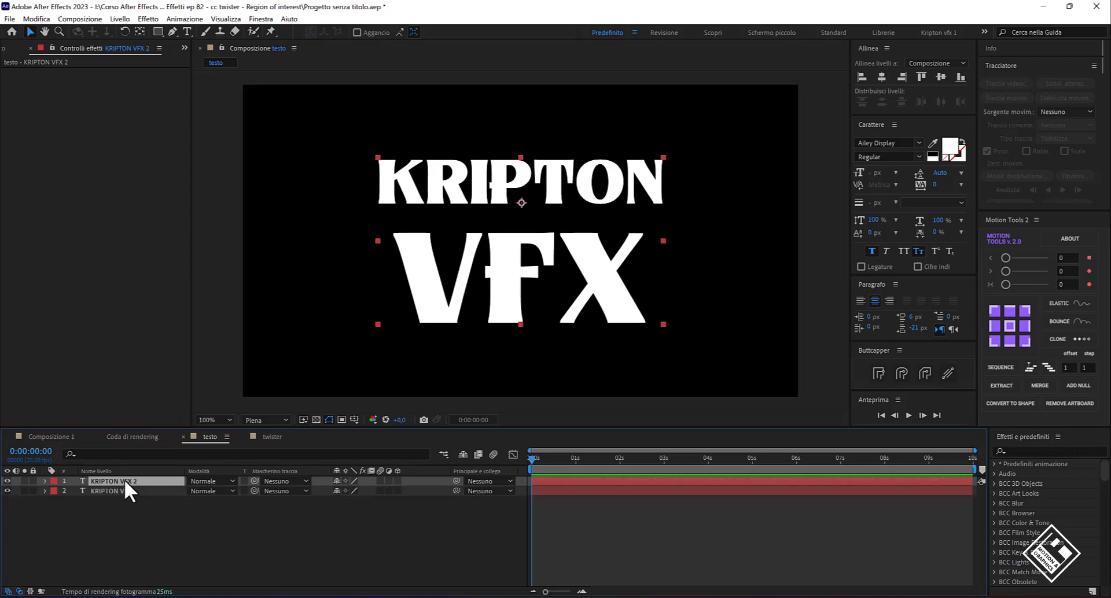
key(Return)
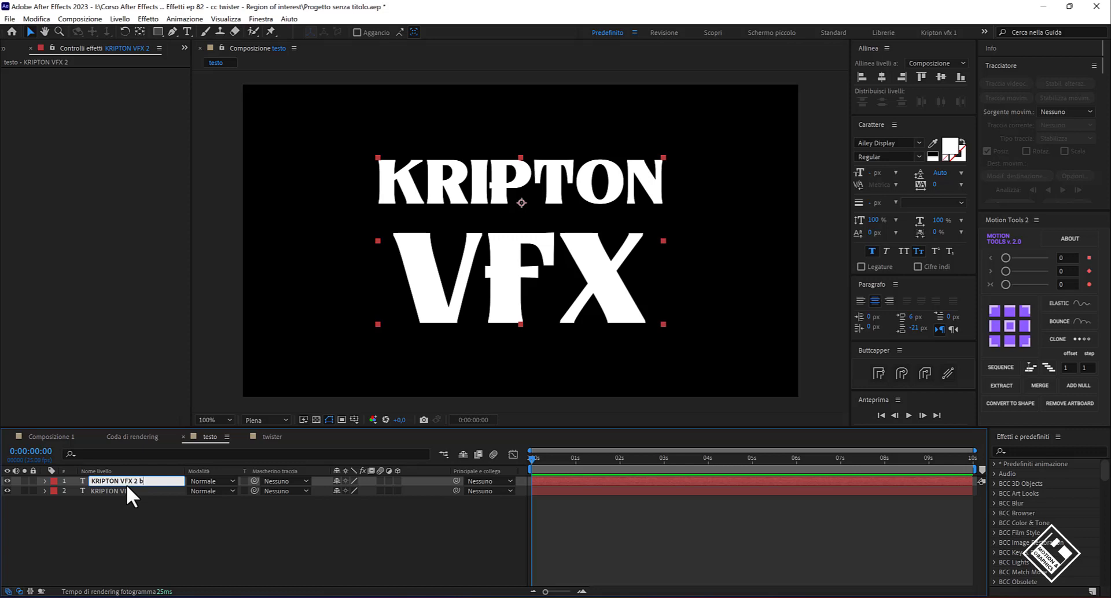
key(Return)
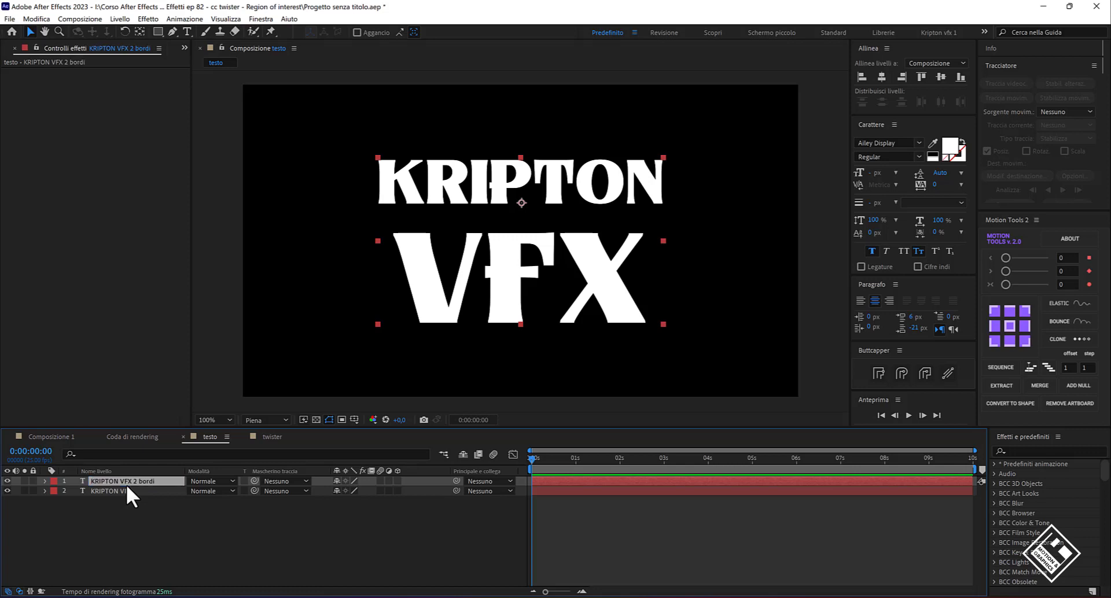
Hide the original text layer and make the copy outline-only by swapping fill and stroke
click(6, 490)
click(961, 140)
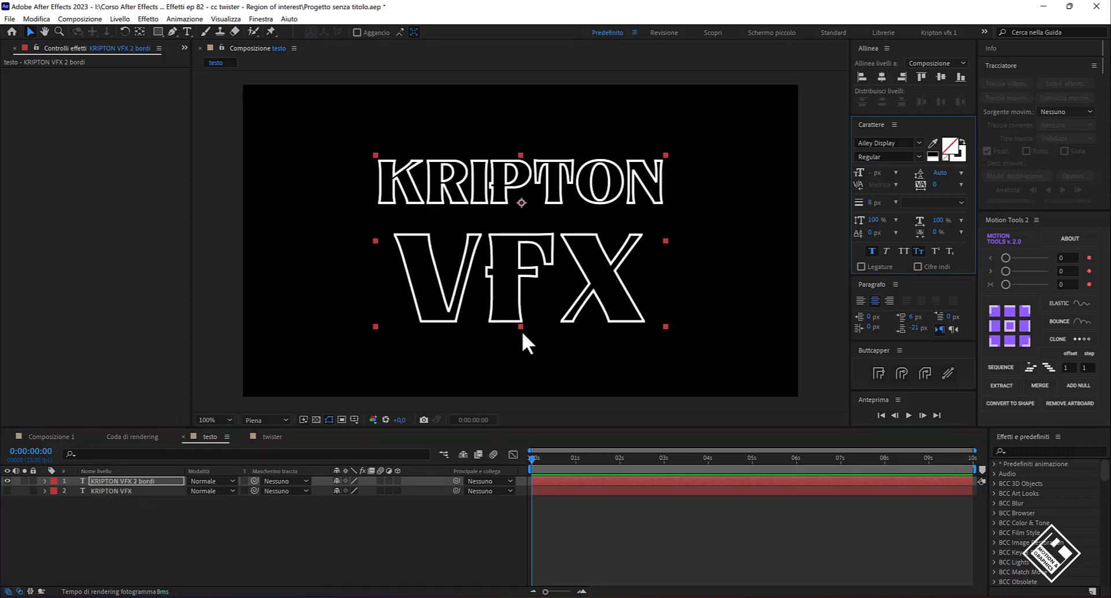
click(108, 480)
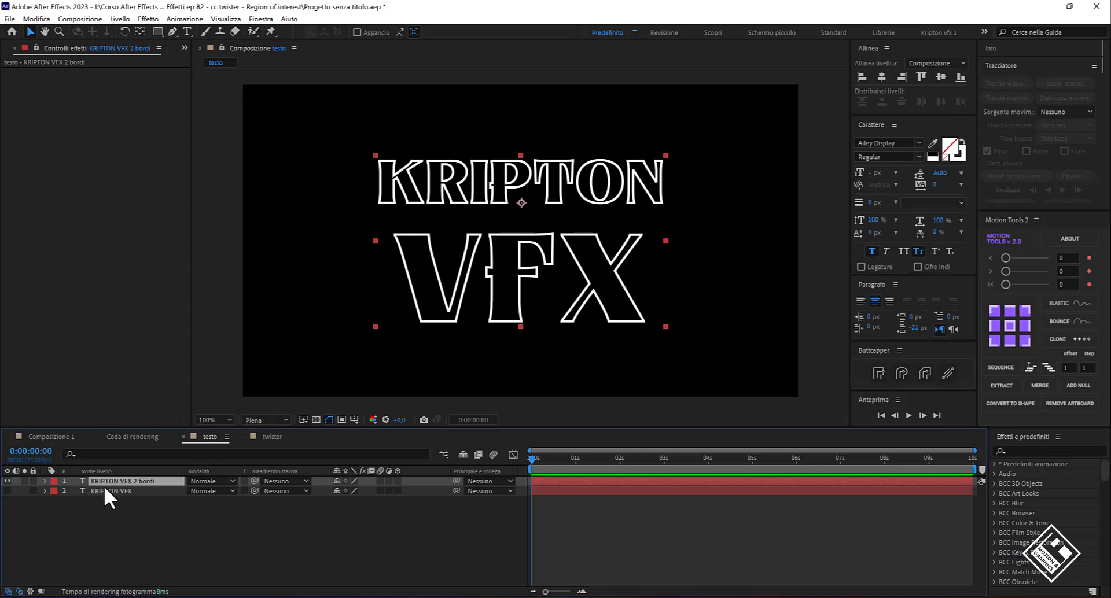
key(ctrl+space)
Apply CC Twister via 'cc twist' search, with '2. KRIPTON VFX' as the Backside
text(cc twis)
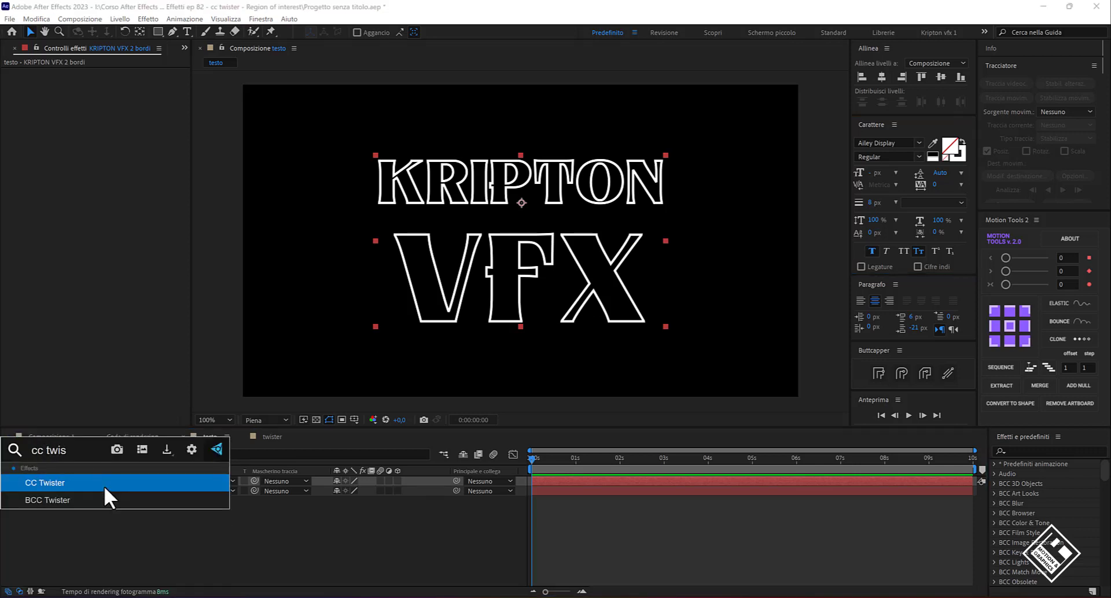
text(t)
key(Return)
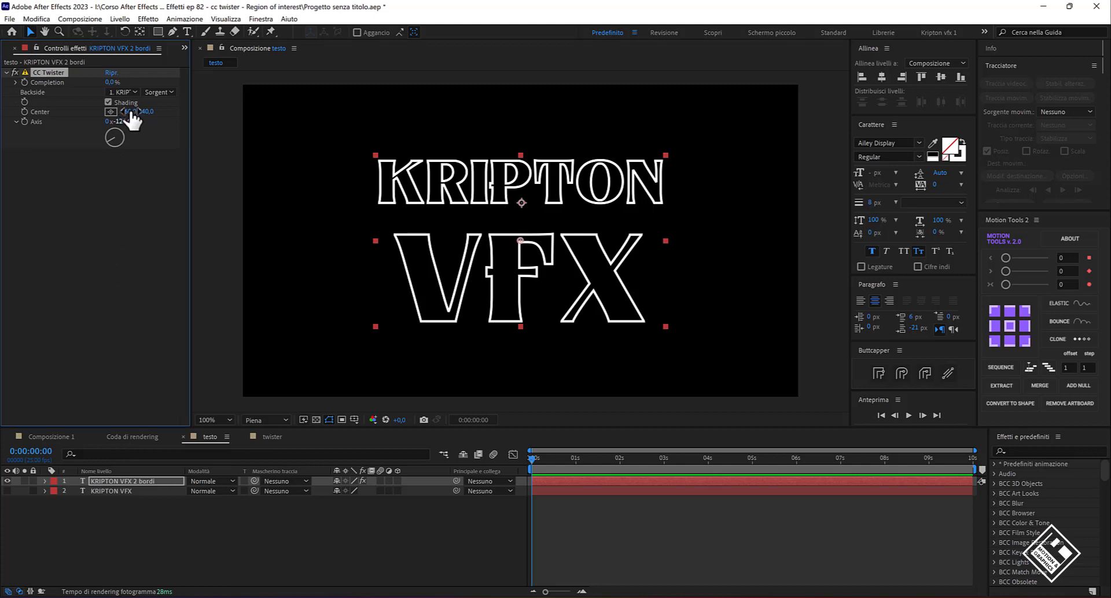
click(131, 91)
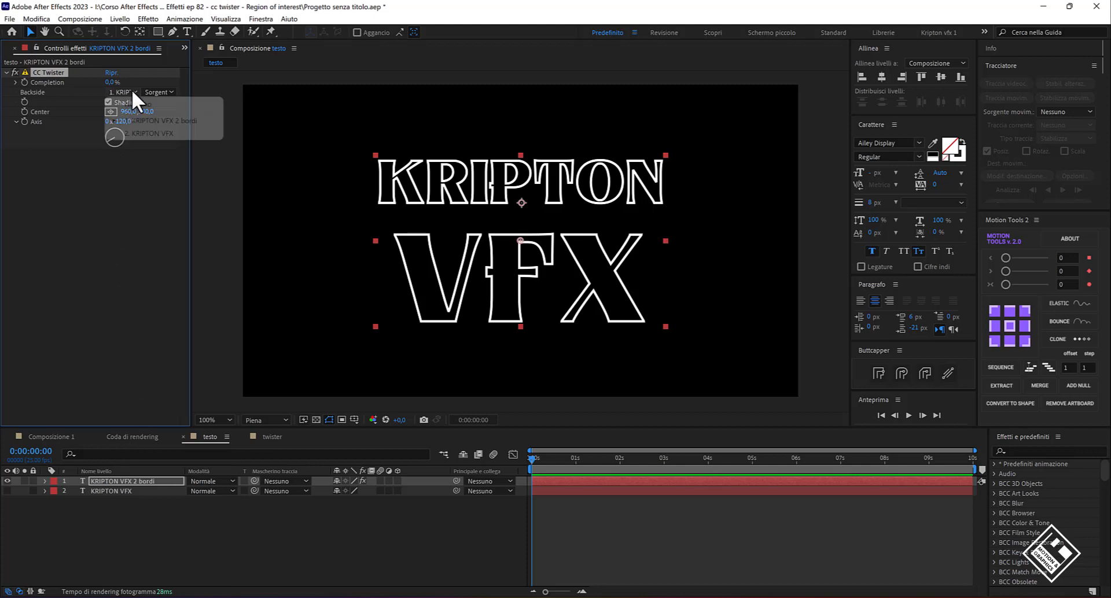
click(152, 133)
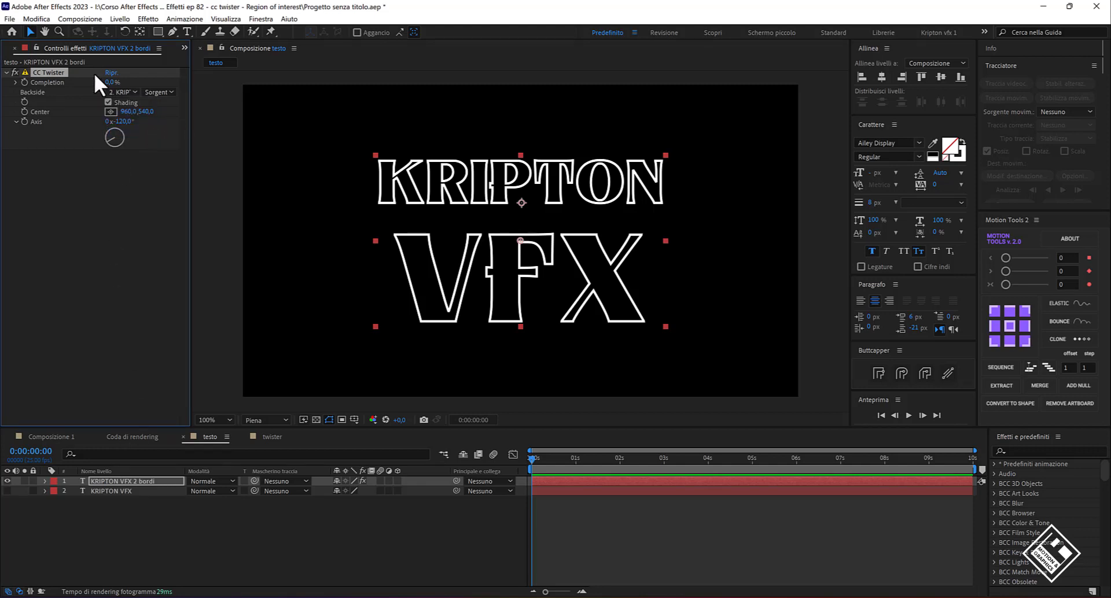
Preview the text twist by raising Completion, then return it to 0%
mouse_move(108, 82)
mouse_down()
mouse_move(164, 92)
mouse_move(110, 95)
mouse_move(188, 104)
mouse_move(128, 110)
mouse_move(200, 112)
mouse_up()
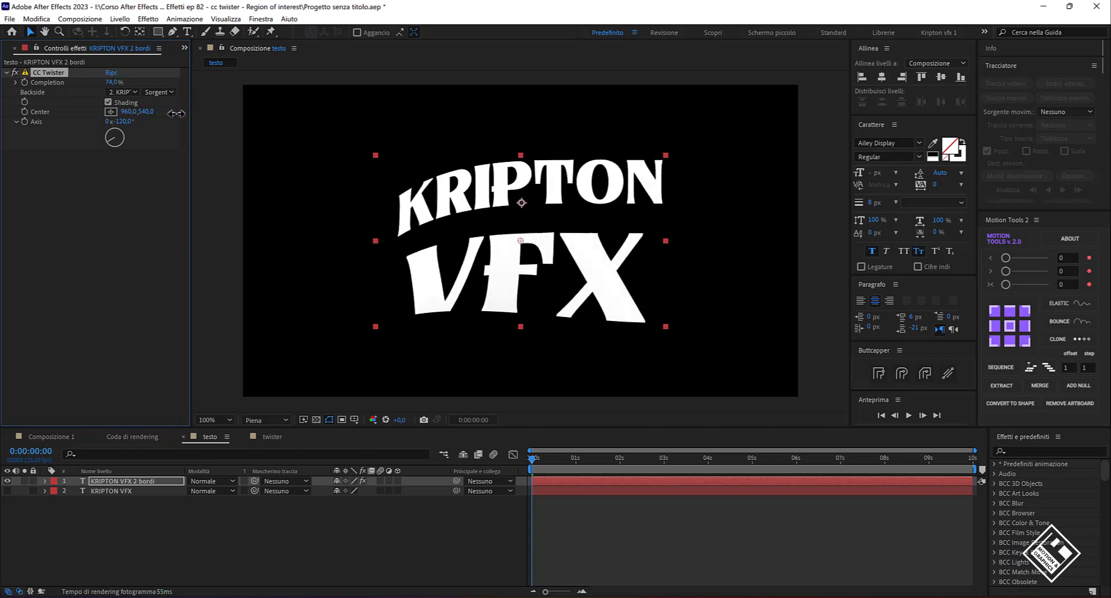
drag(199, 111, 135, 114)
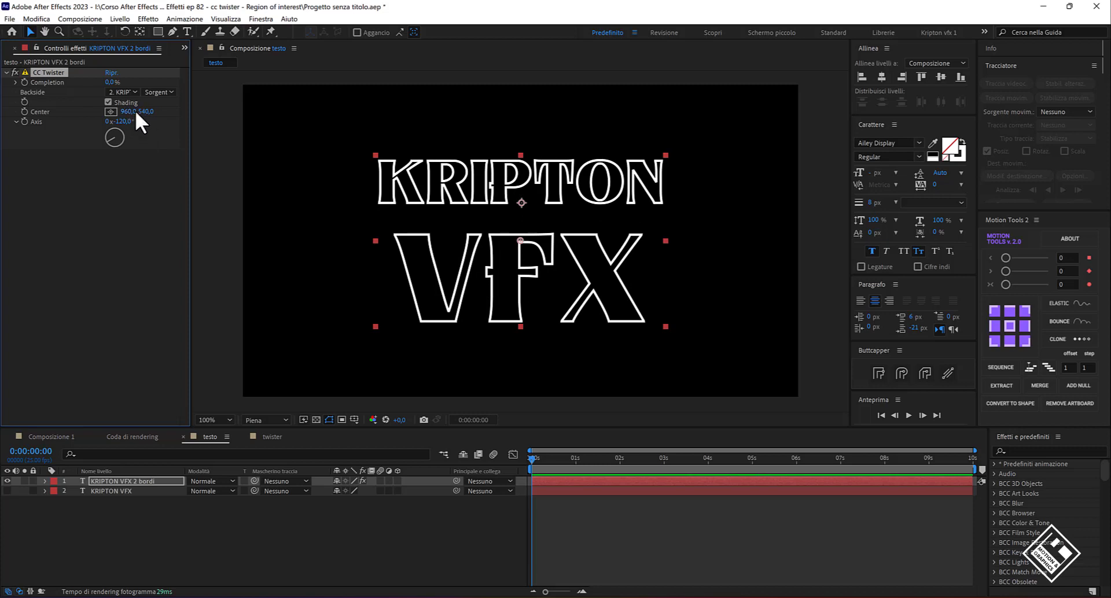
mouse_move(116, 82)
mouse_down()
mouse_move(103, 83)
mouse_move(116, 83)
mouse_up()
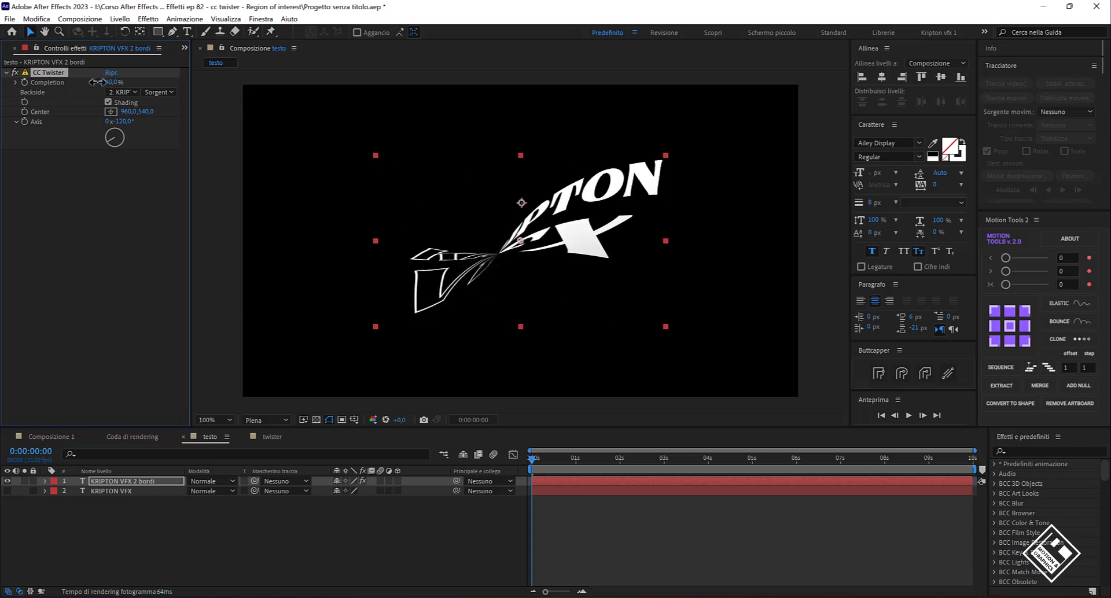
drag(116, 83, 69, 83)
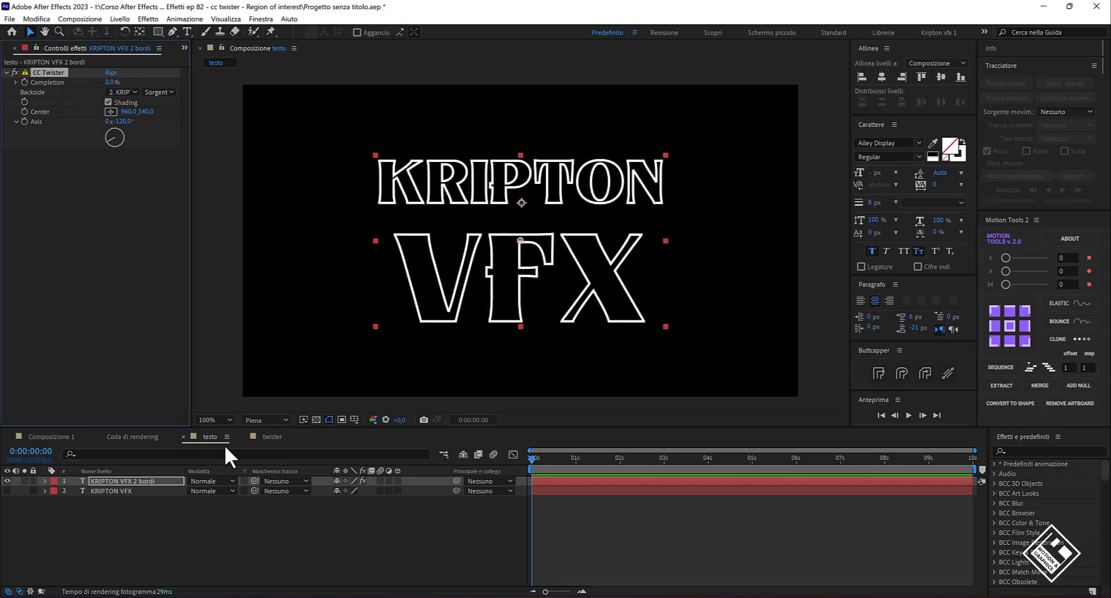
Switch to the twister composition, try 1739 × 394 px in Composition Settings, then cancel
click(272, 437)
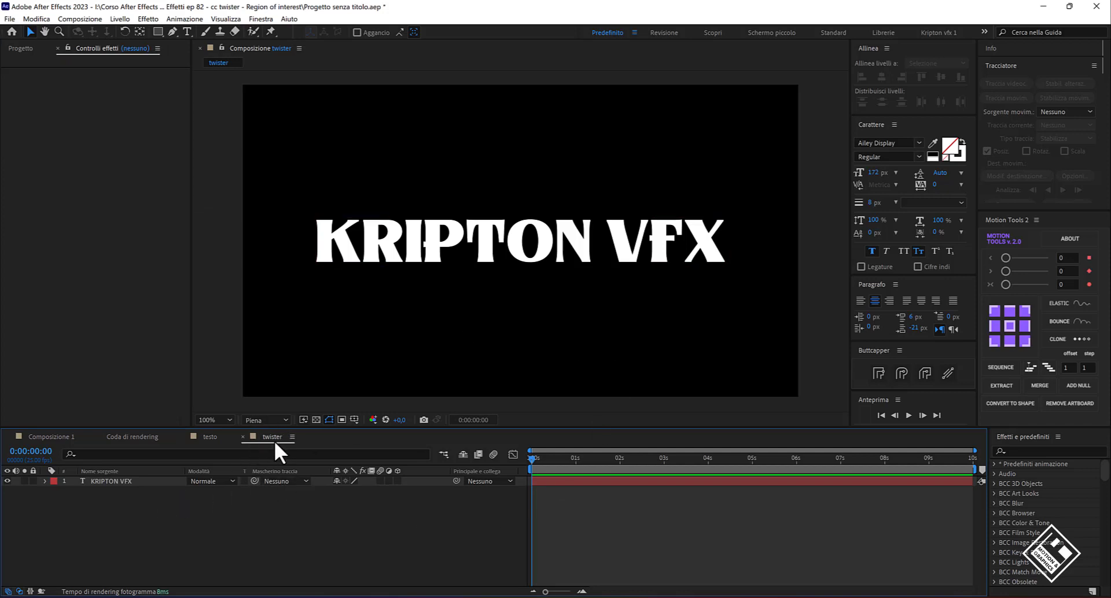
click(107, 481)
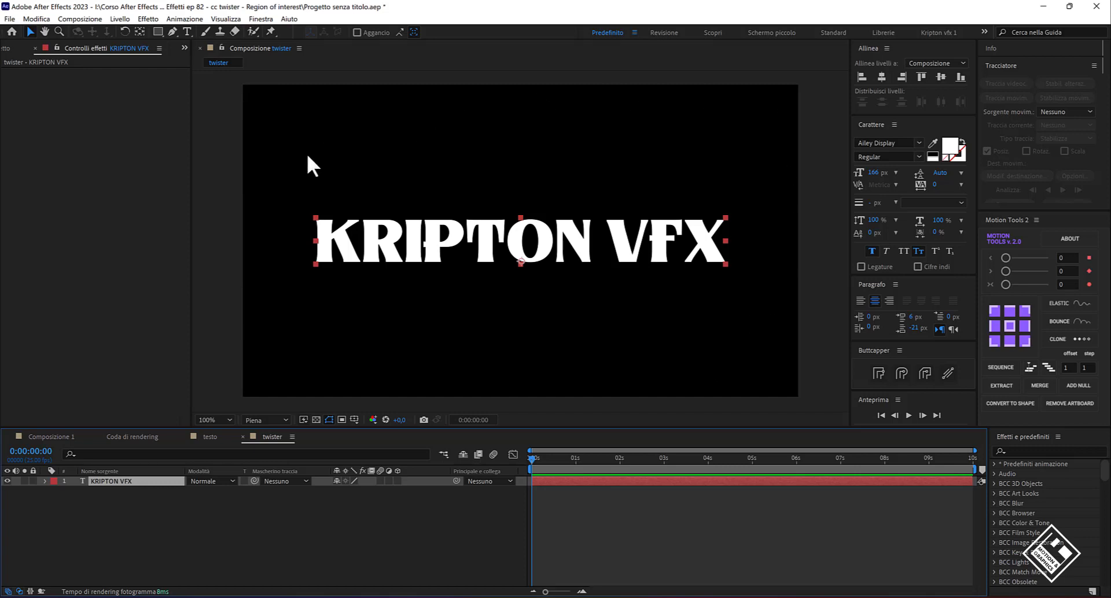
click(81, 18)
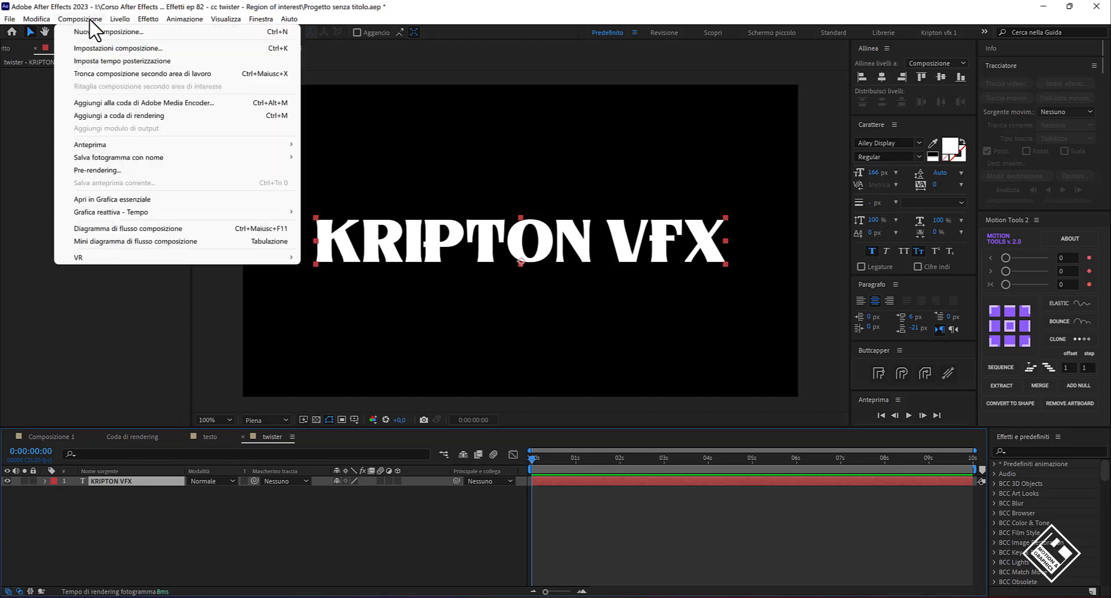
click(85, 48)
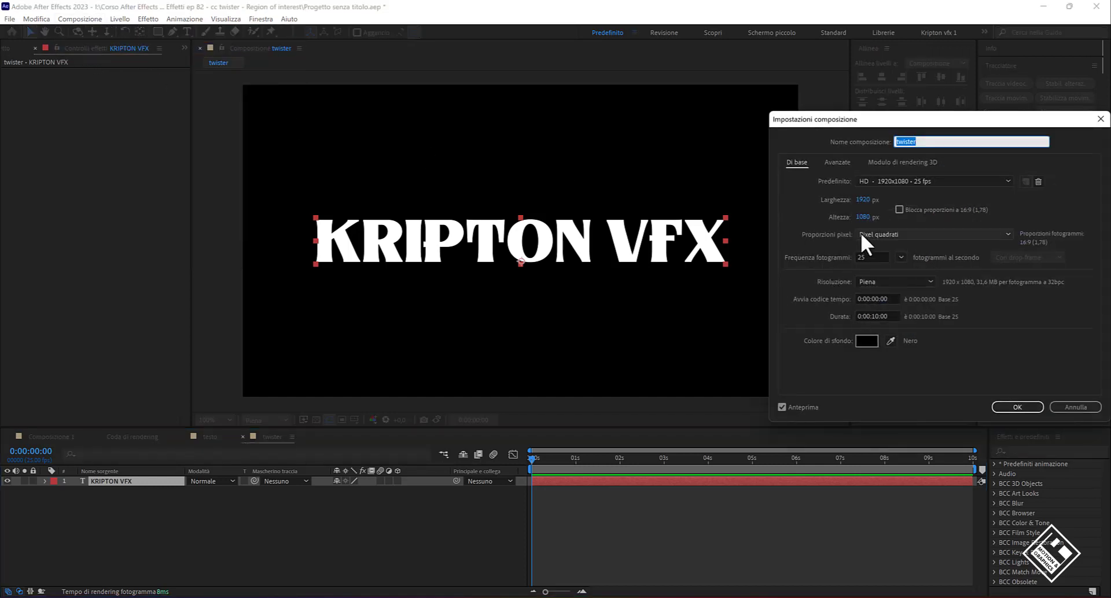
mouse_move(863, 217)
mouse_down()
mouse_move(724, 222)
mouse_move(787, 241)
mouse_up()
drag(917, 217, 980, 218)
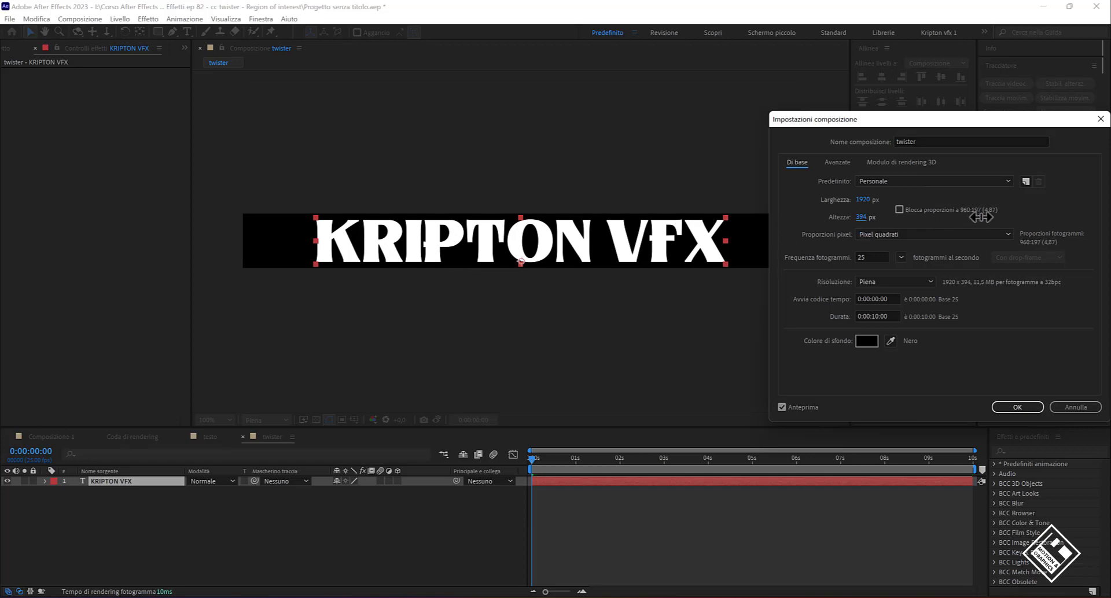
drag(863, 200, 759, 204)
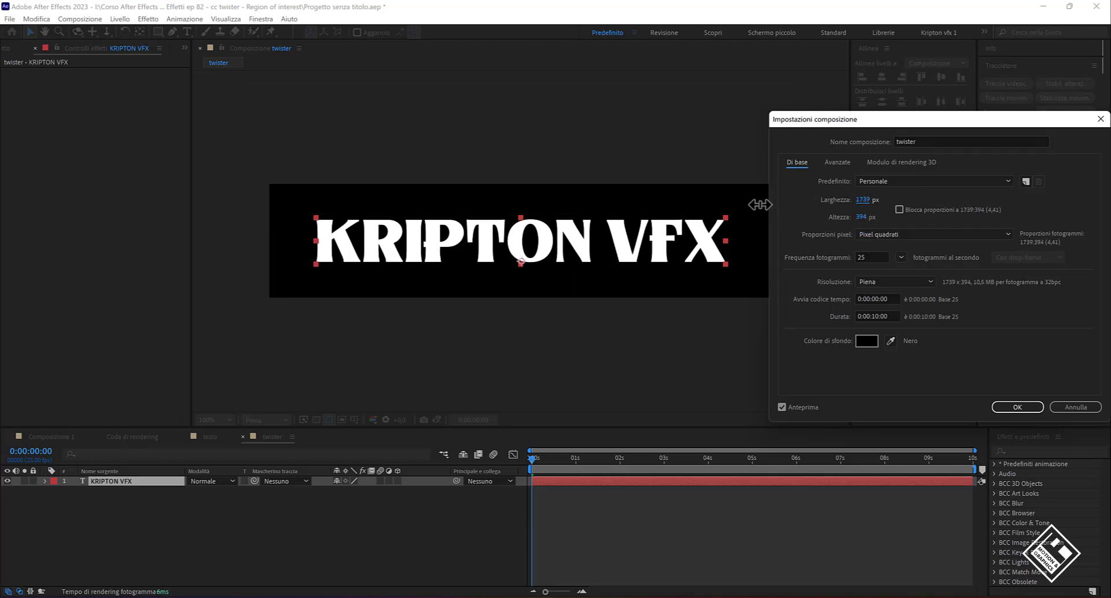
click(1075, 408)
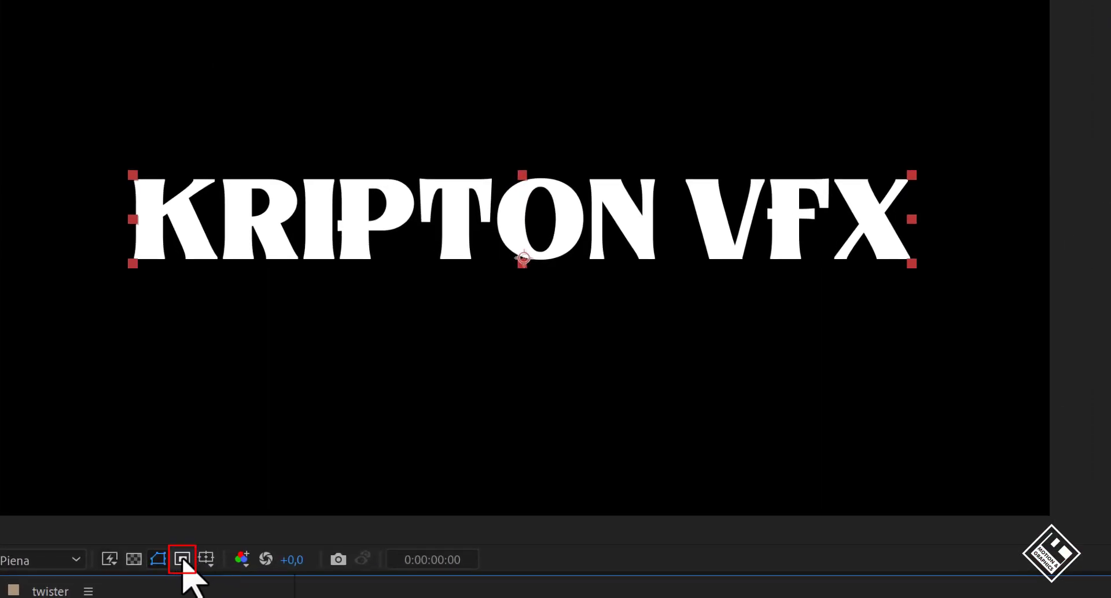
Draw a region of interest around the KRIPTON VFX text and crop the composition to it
click(182, 560)
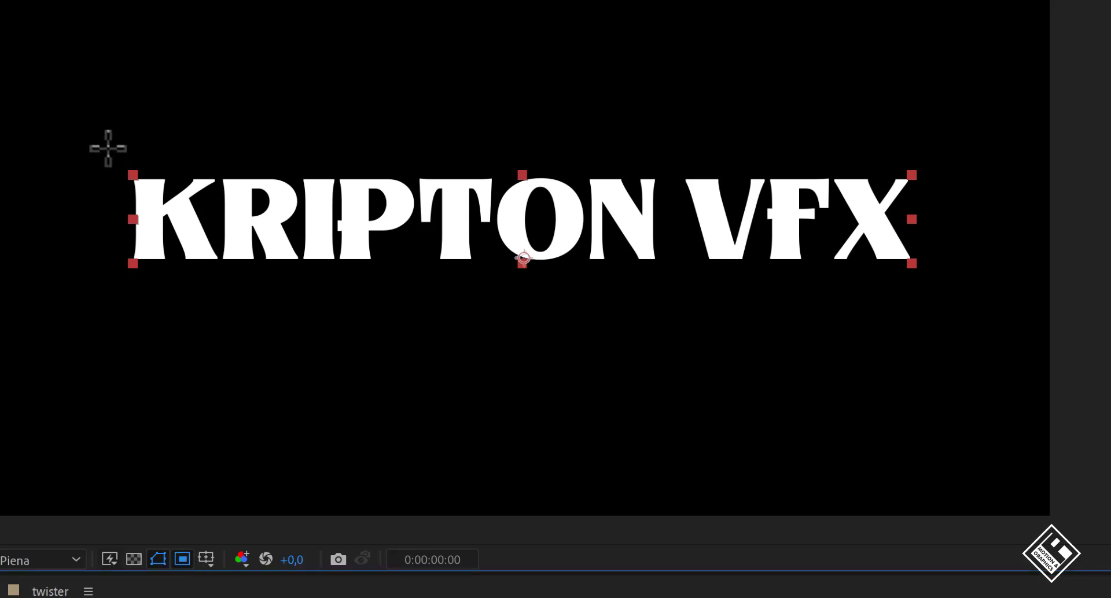
drag(93, 133, 958, 299)
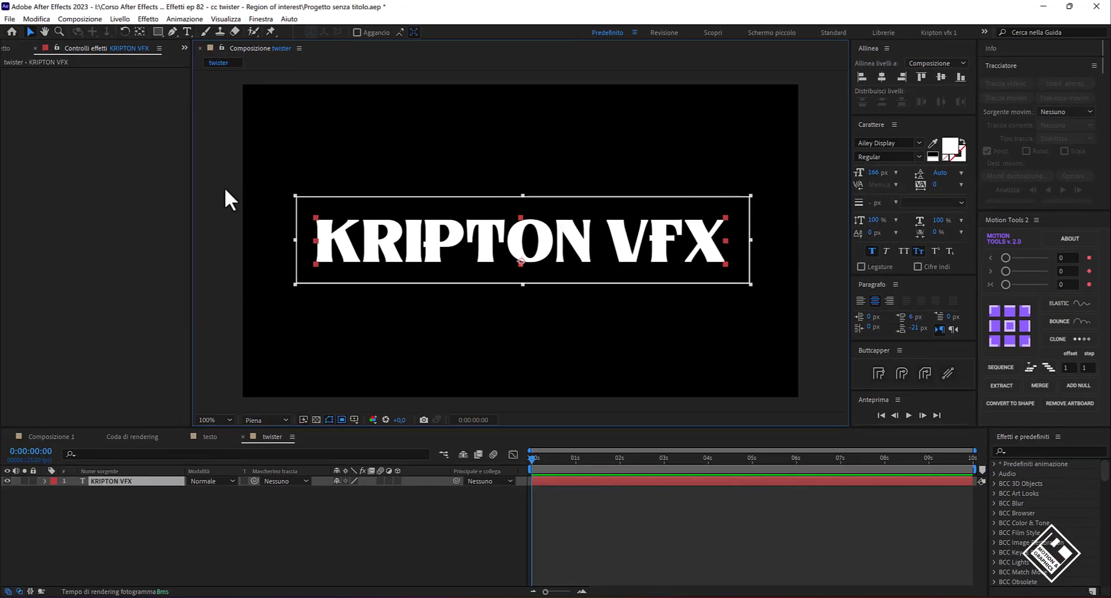
click(82, 18)
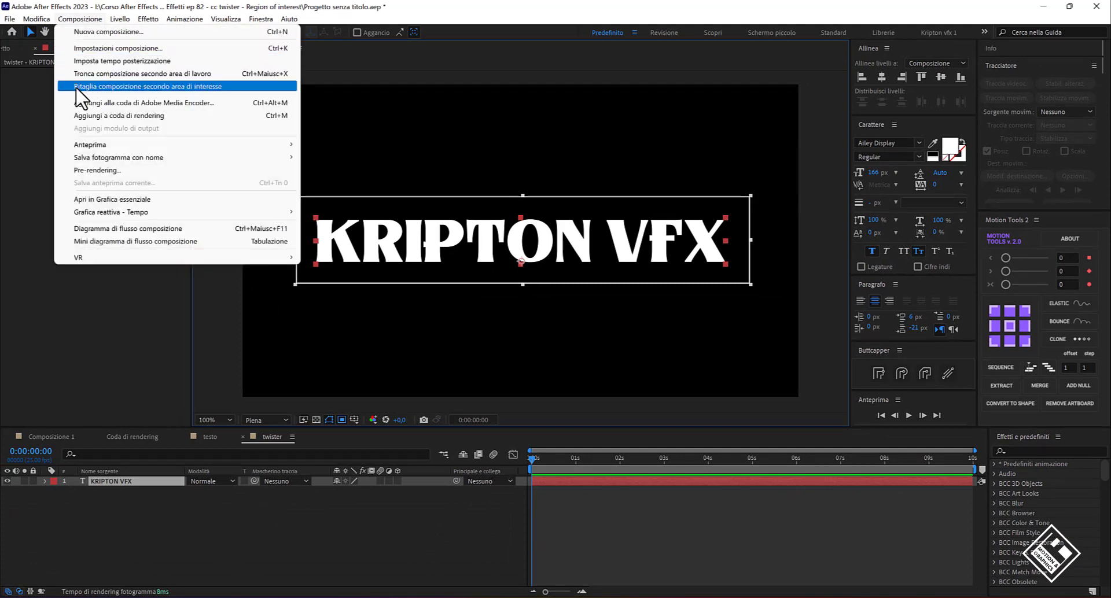
click(127, 87)
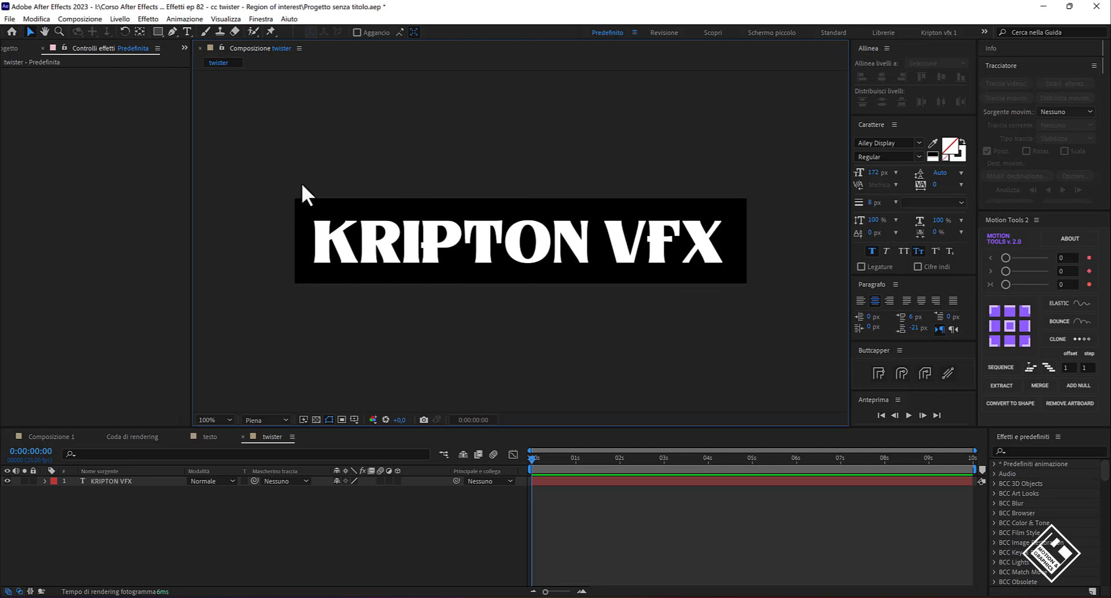
Set the twister composition size to 1600 px wide by 280 px high via Ctrl+K
key(ctrl+k)
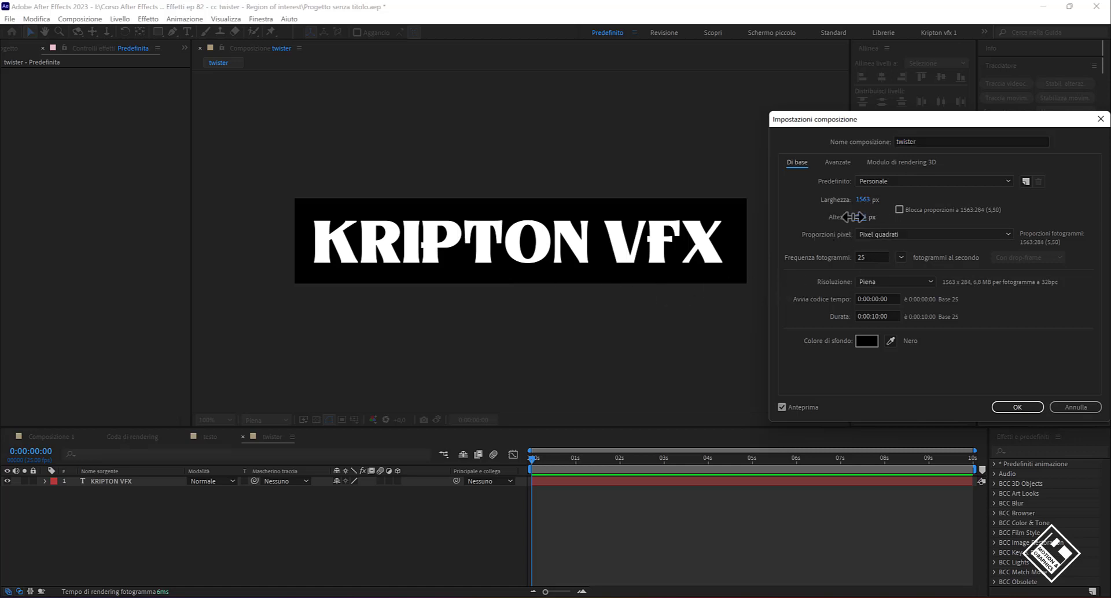
drag(862, 218, 862, 206)
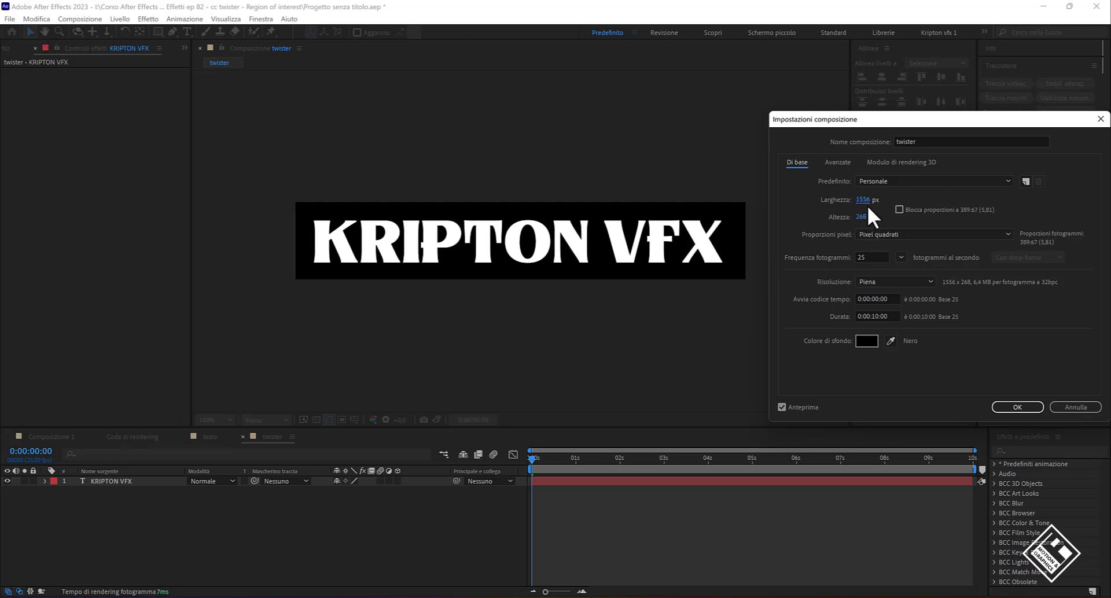
click(867, 206)
text(16)
text(00)
key(Tab)
text(280)
key(Return)
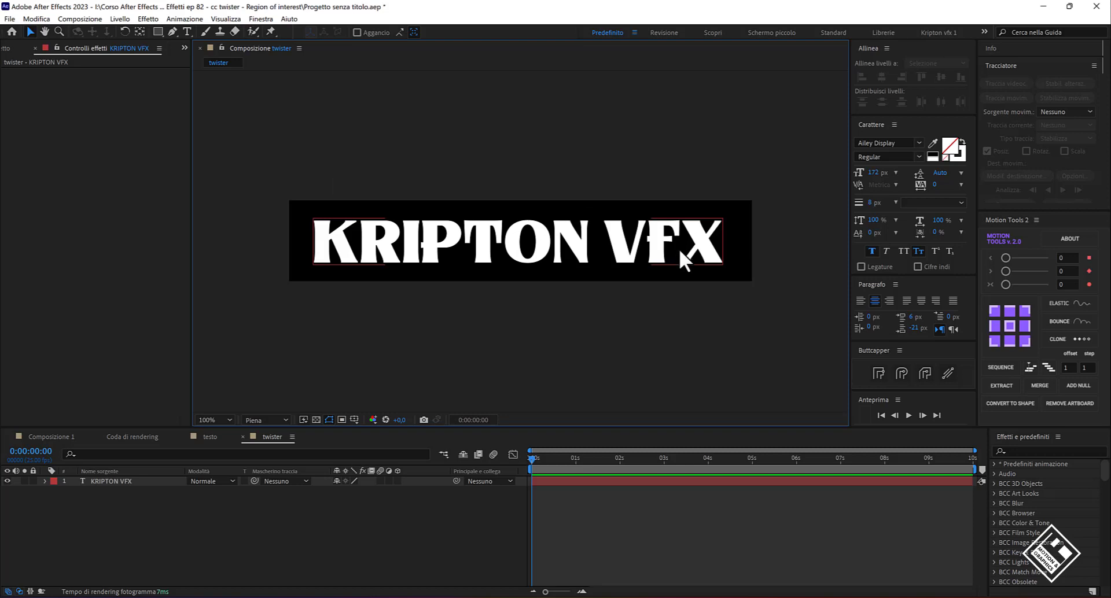
Create a black solid layer named bg
right_click(241, 532)
mouse_move(317, 393)
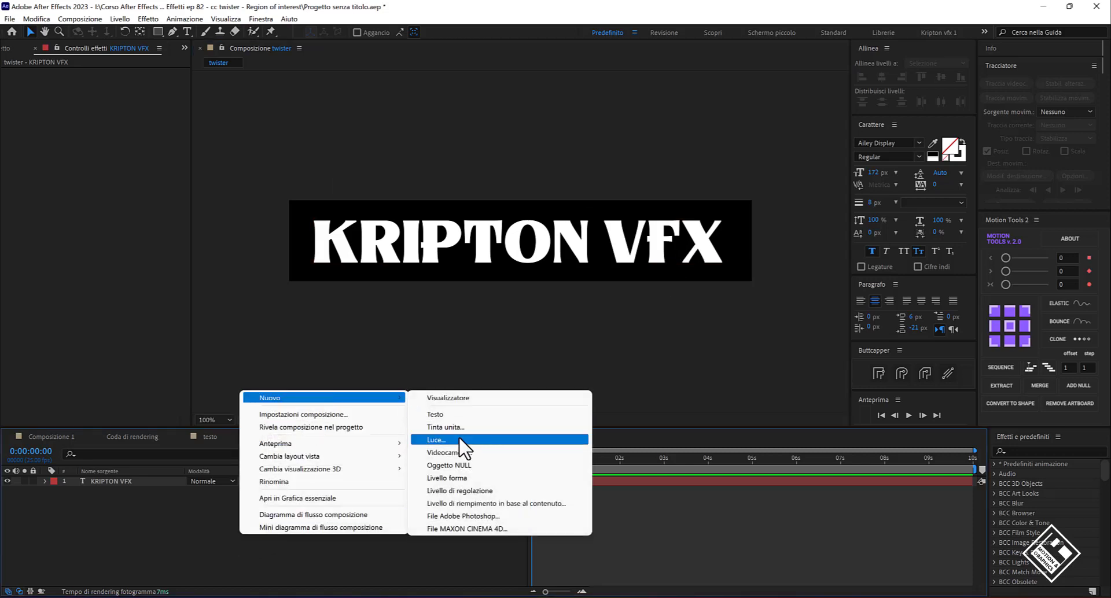
click(462, 427)
text(bg)
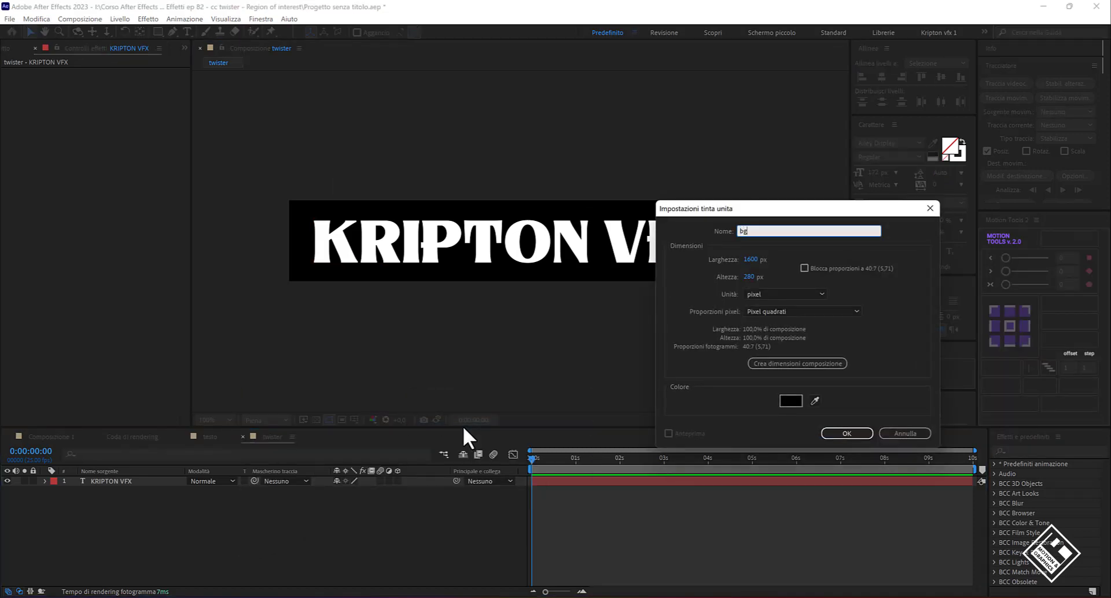
click(847, 434)
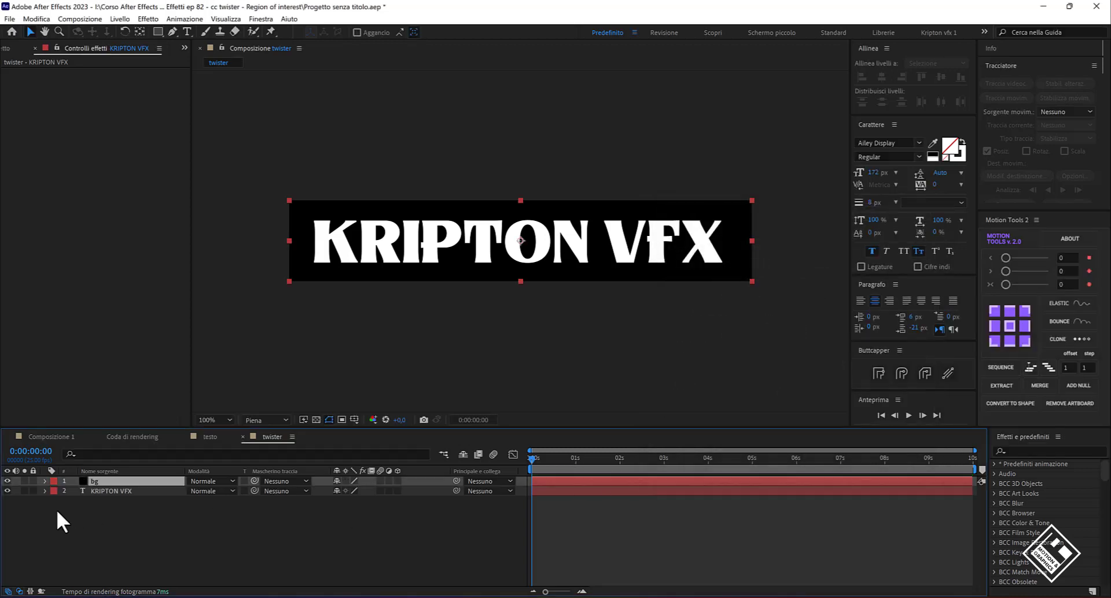
Move bg beneath the KRIPTON VFX text layer and begin a new composition
drag(118, 481, 124, 507)
click(23, 49)
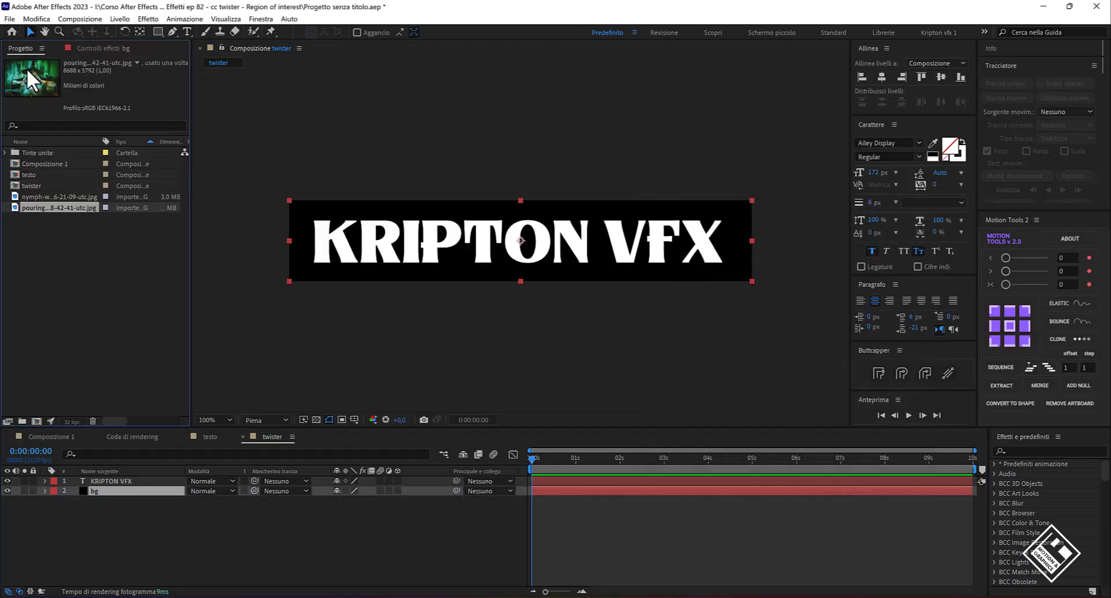
click(37, 421)
Create the 'testo 3d' composition and drop the twister comp into it as a layer
text(t)
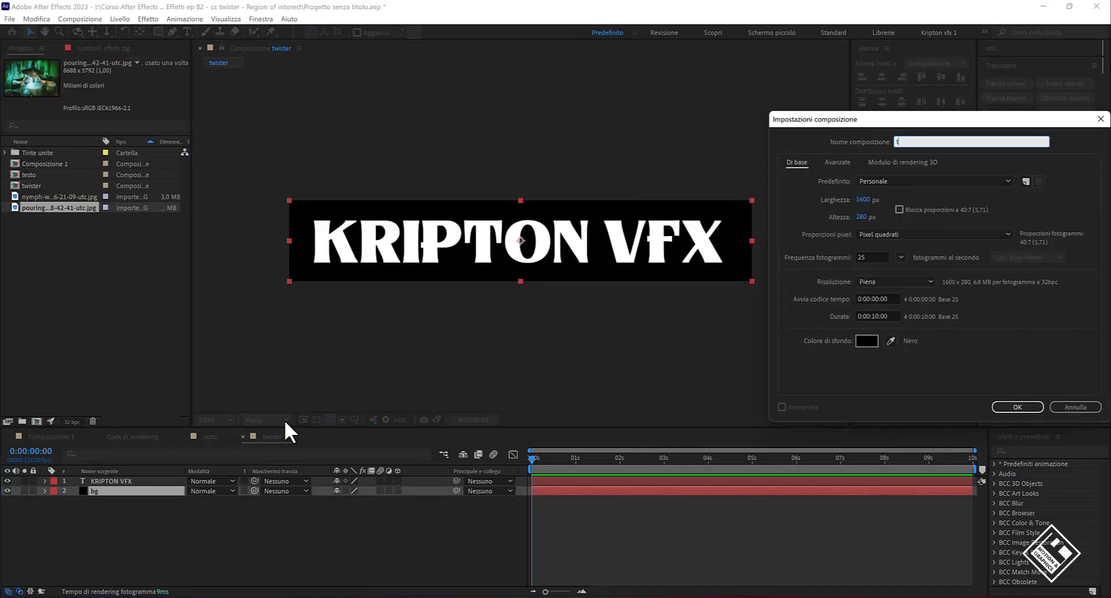
text(esto 3d)
key(Return)
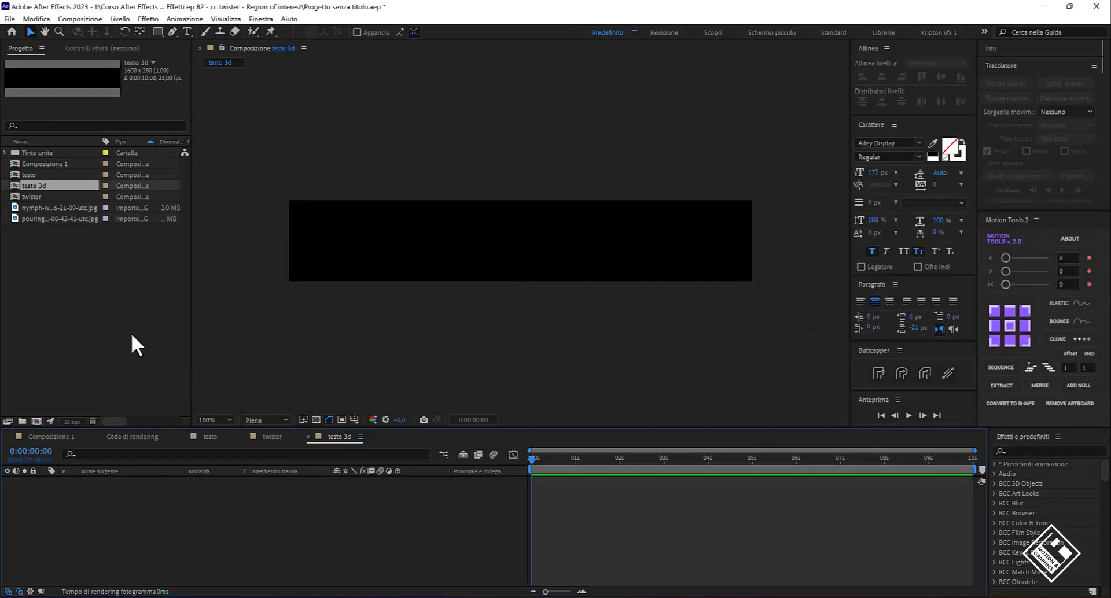
drag(33, 197, 138, 534)
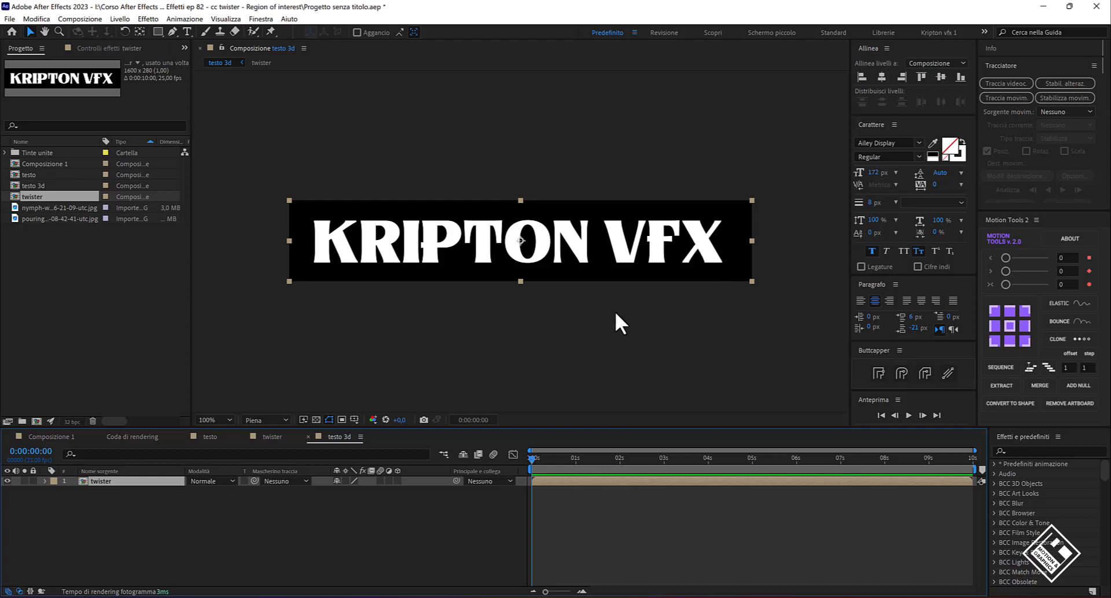
Make the twister layer 3D and duplicate it with Ctrl+D
click(397, 481)
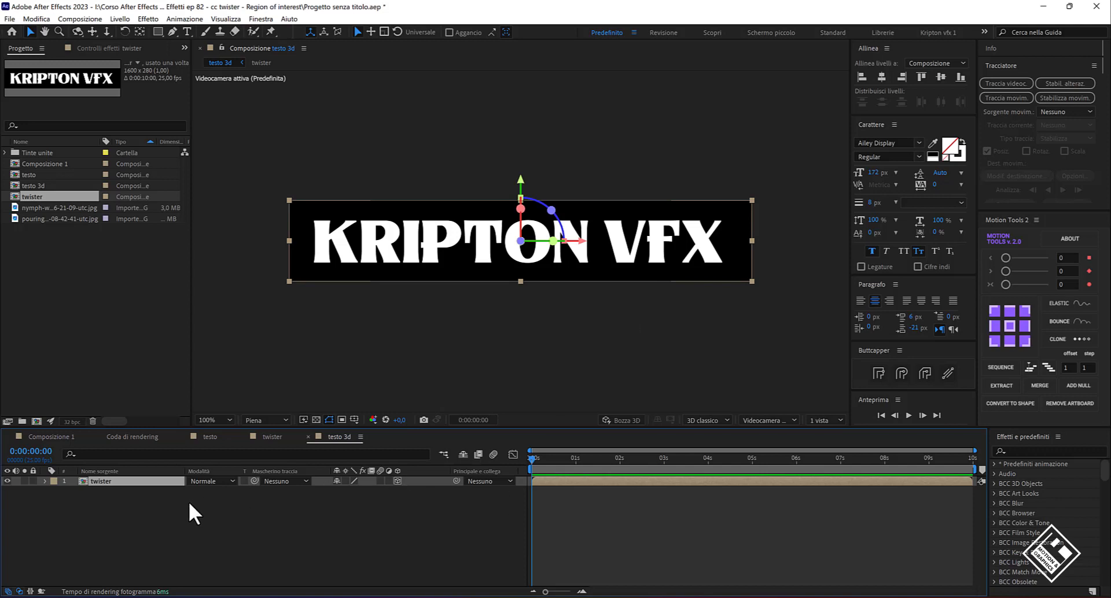
key(ctrl+d)
key(ctrl+d)
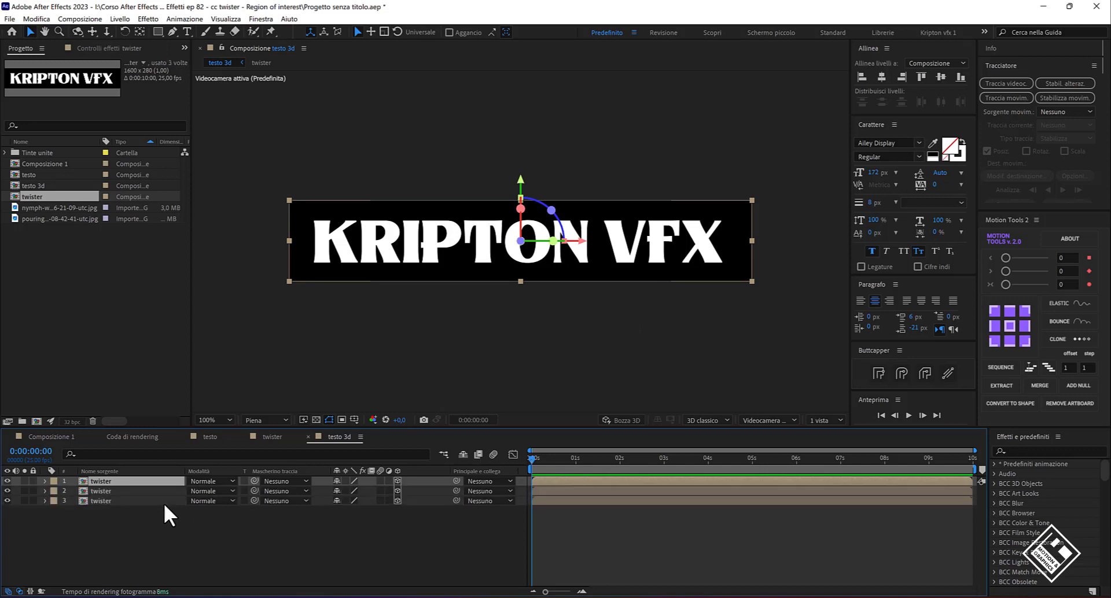
key(ctrl+d)
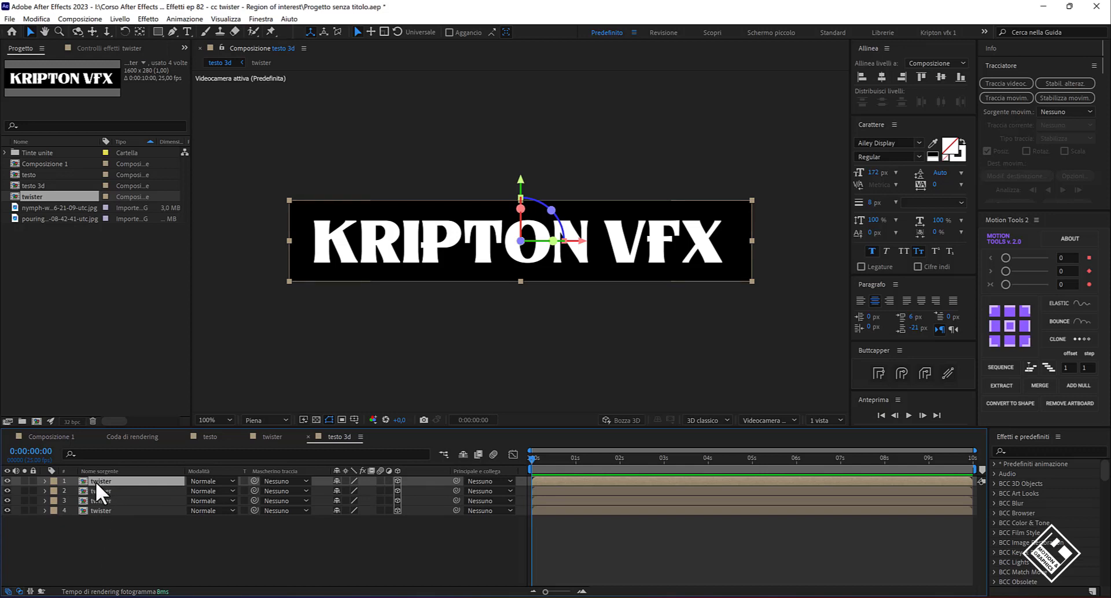
Rename the four layers alto, basso, fronte and retro
key(Return)
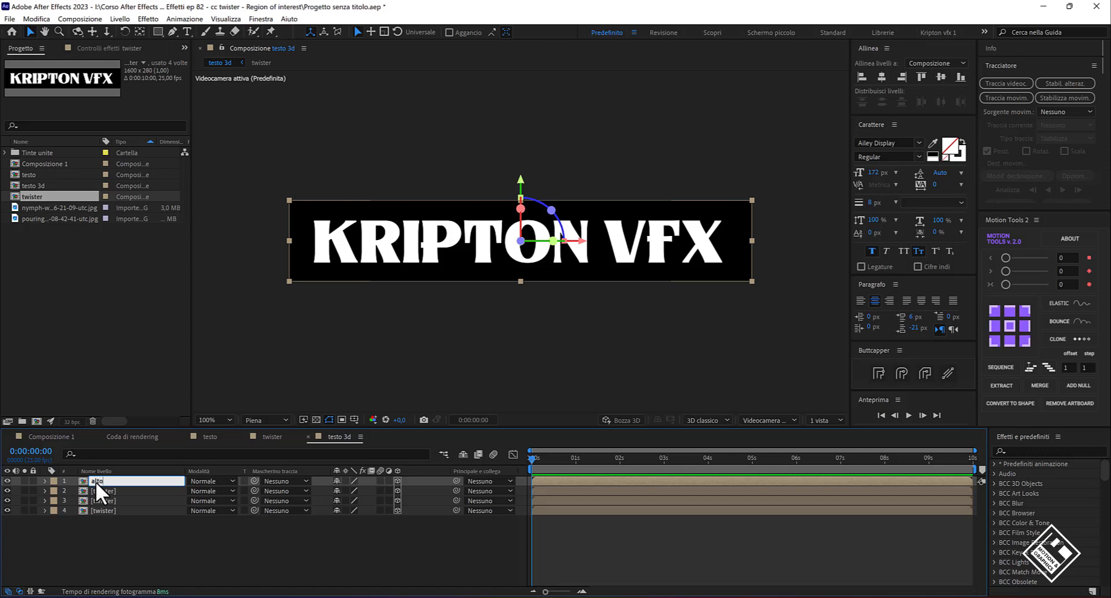
click(137, 491)
key(Return)
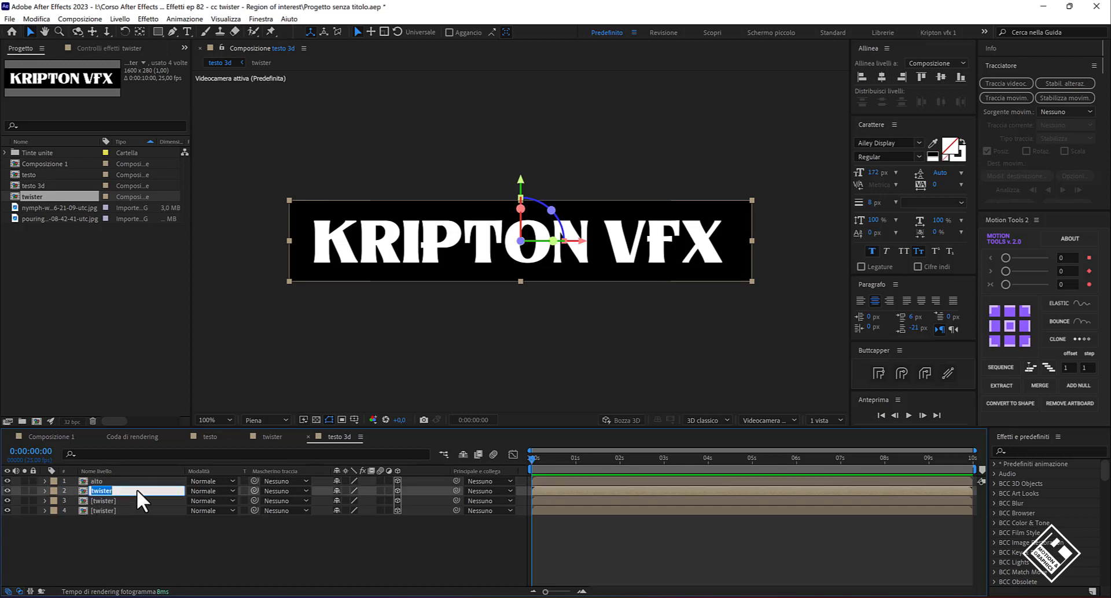
text(basso)
click(118, 501)
key(Return)
text(fronte)
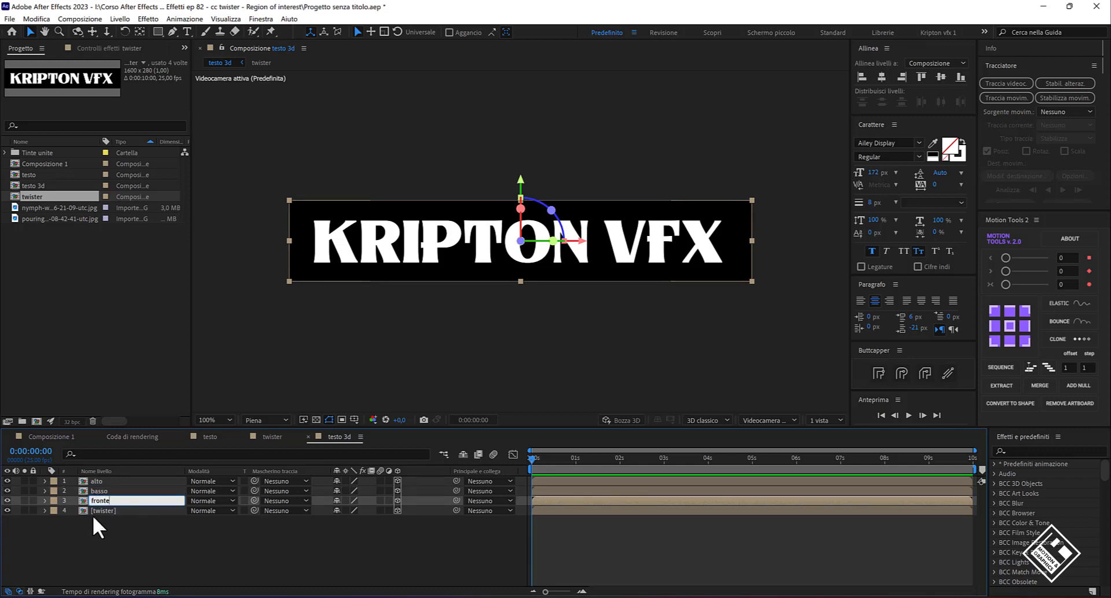
click(107, 512)
key(Return)
text(retro)
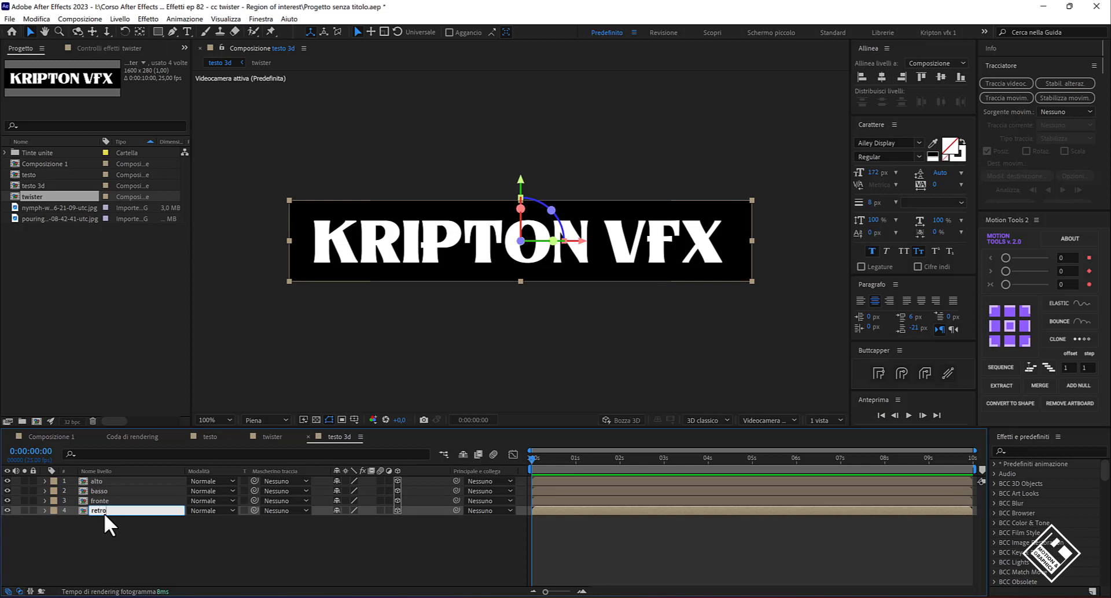
key(Return)
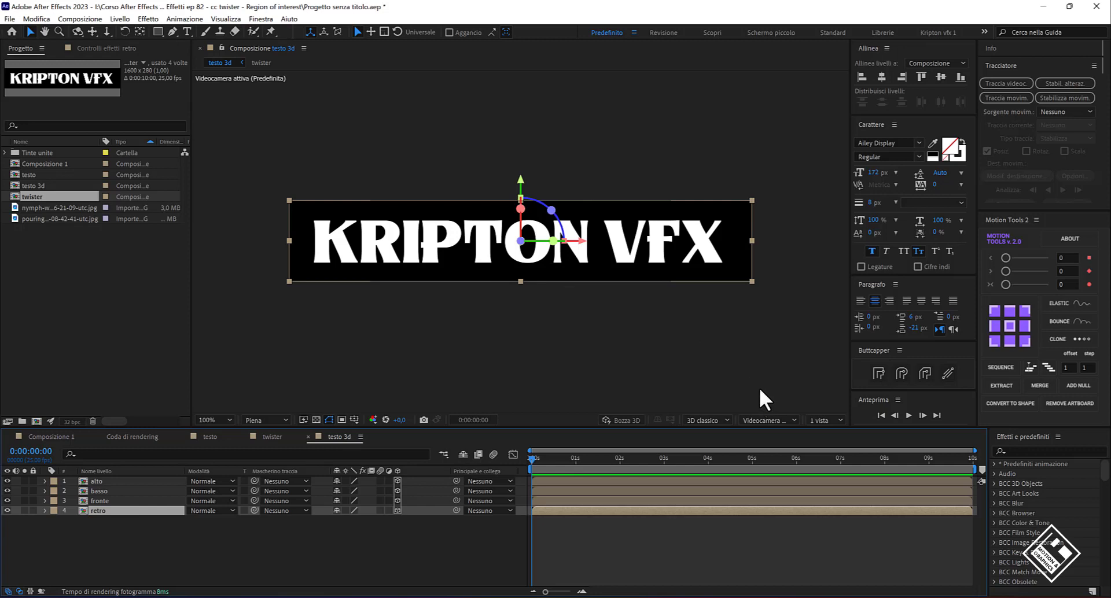
View the layers from Custom View 1 at 200% and open testo 3d's Composition Settings
click(775, 420)
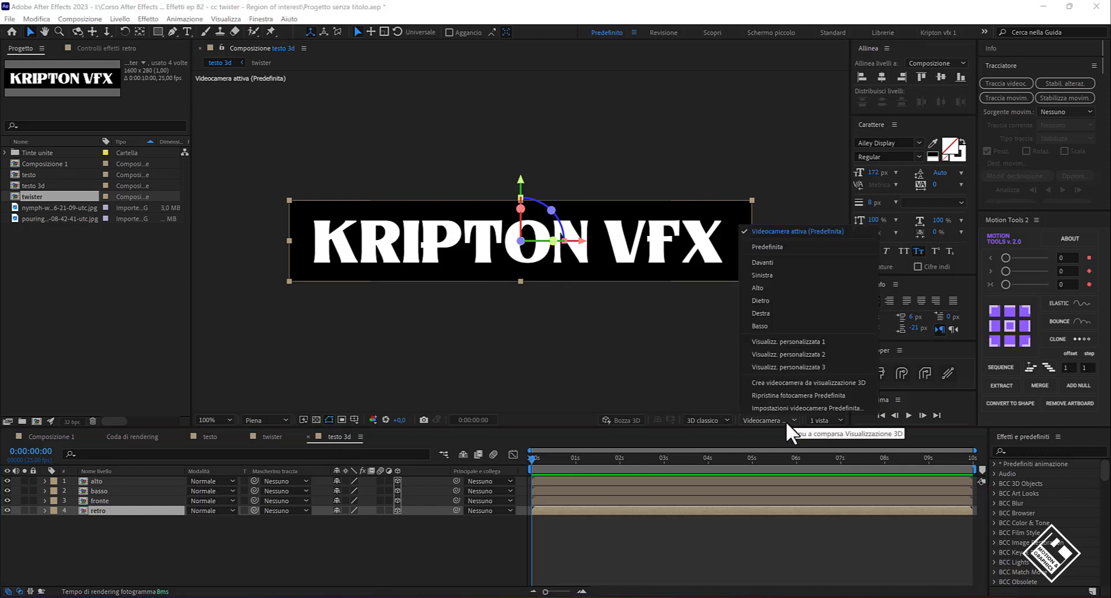
click(793, 342)
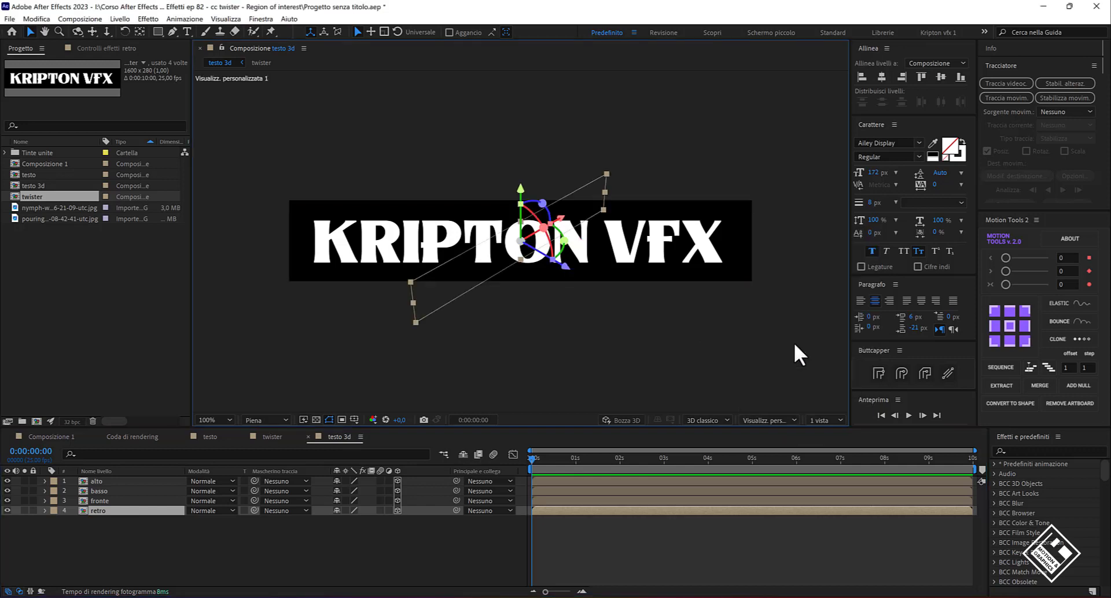
key(period)
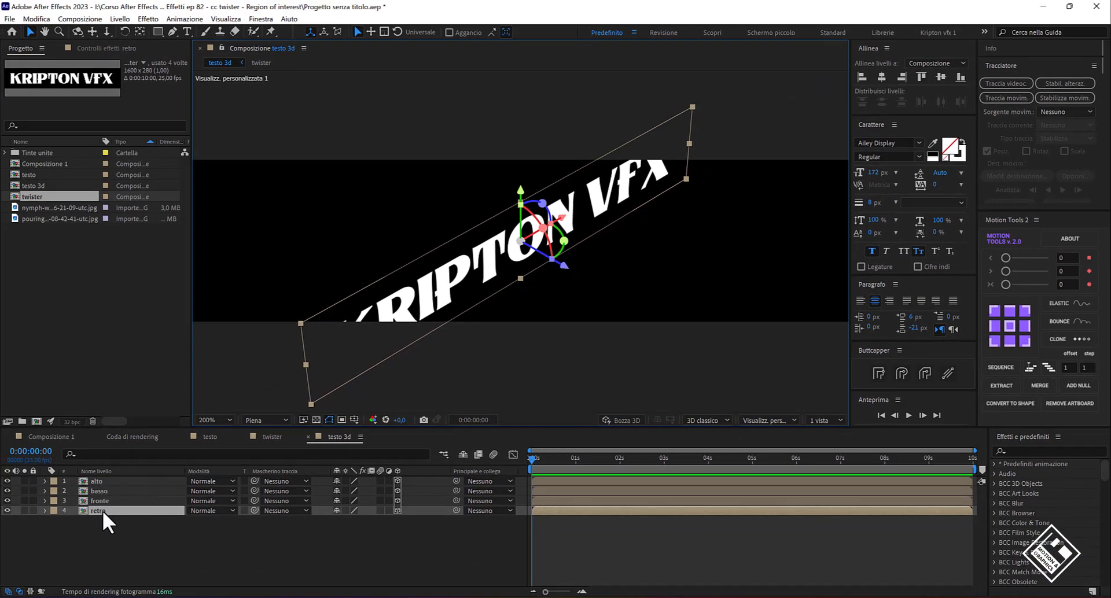
click(102, 511)
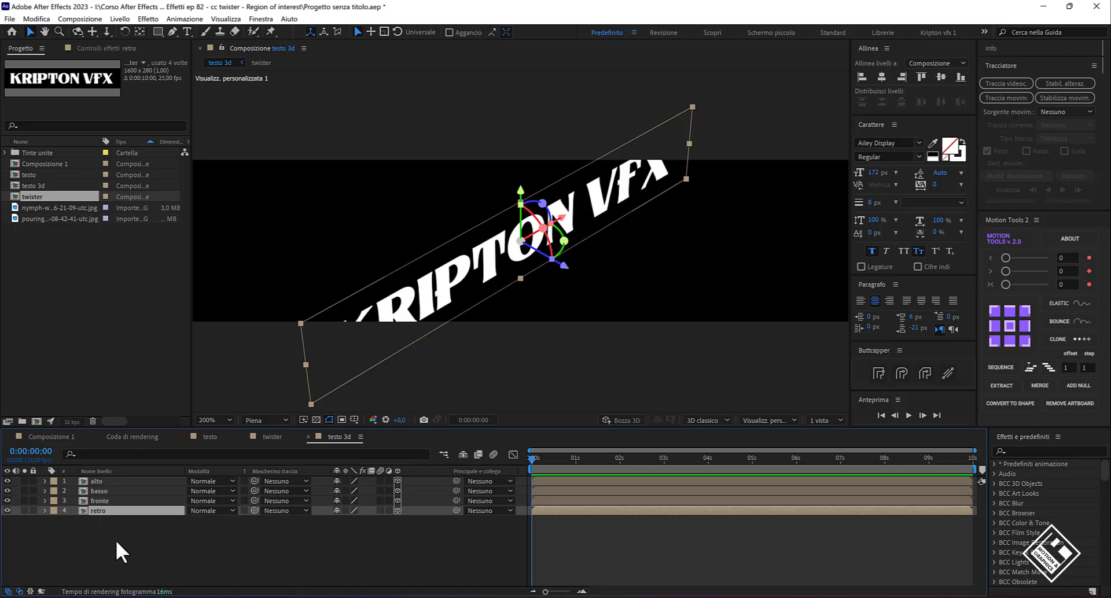
key(ctrl+k)
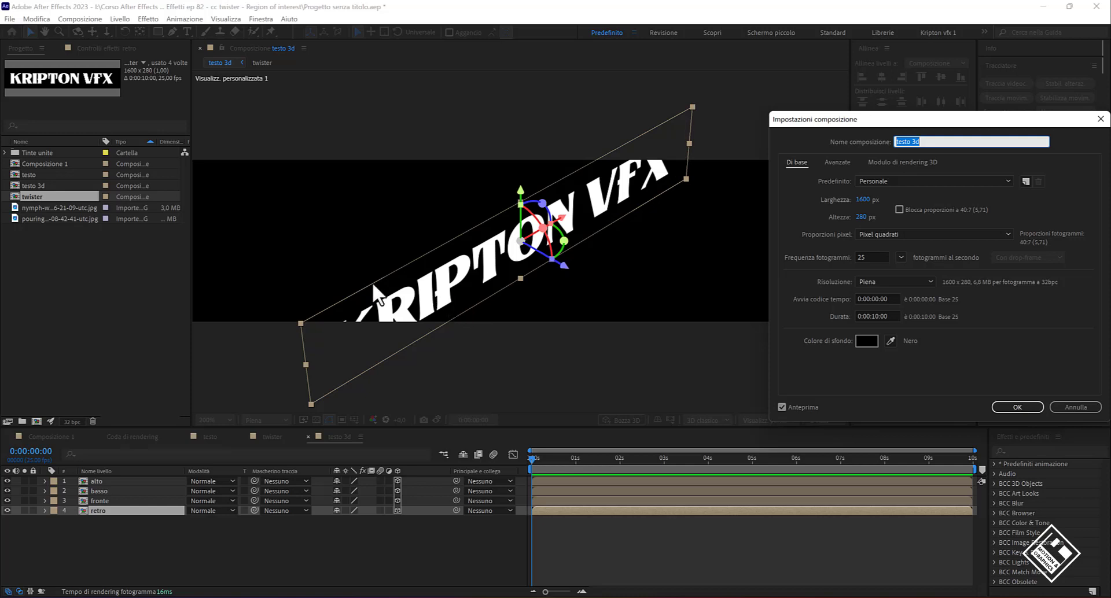
Close the settings unchanged and set the retro layer's Z position to 280
click(1064, 408)
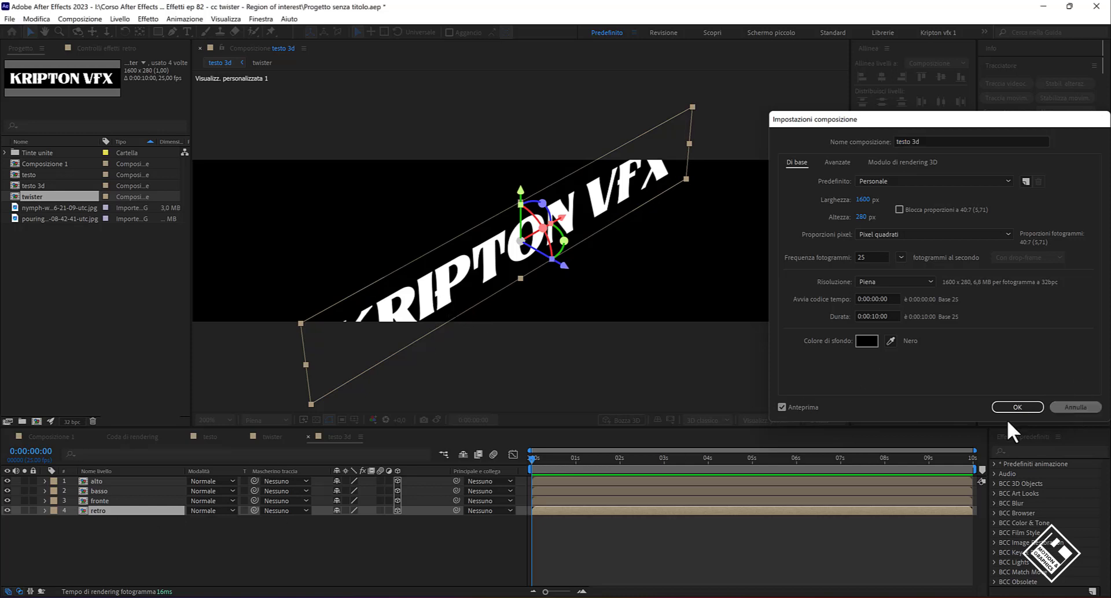
key(p)
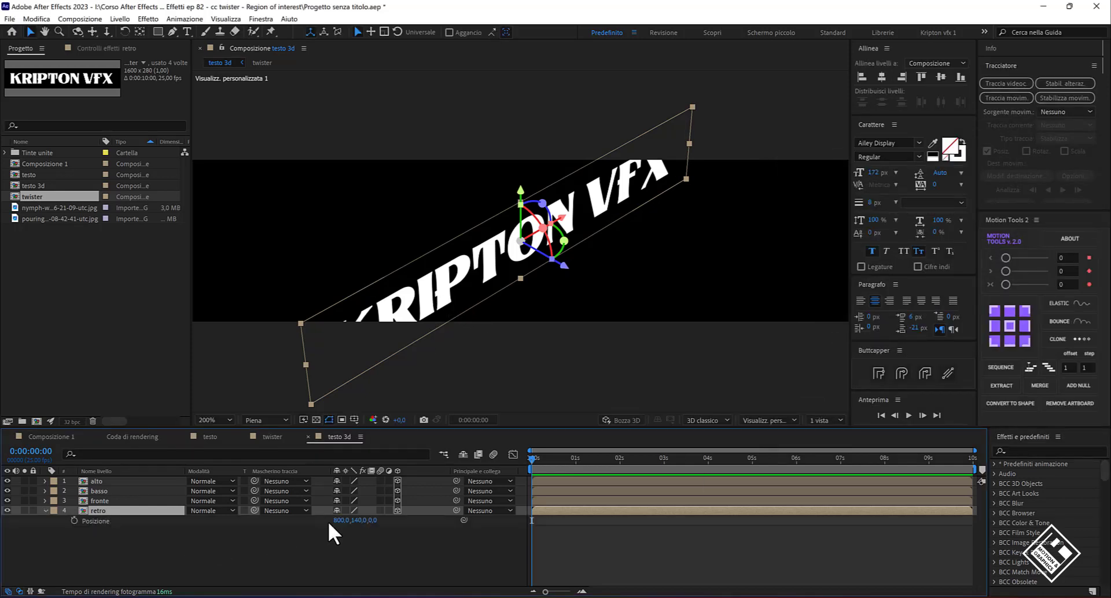
click(371, 521)
text(0)
key(Return)
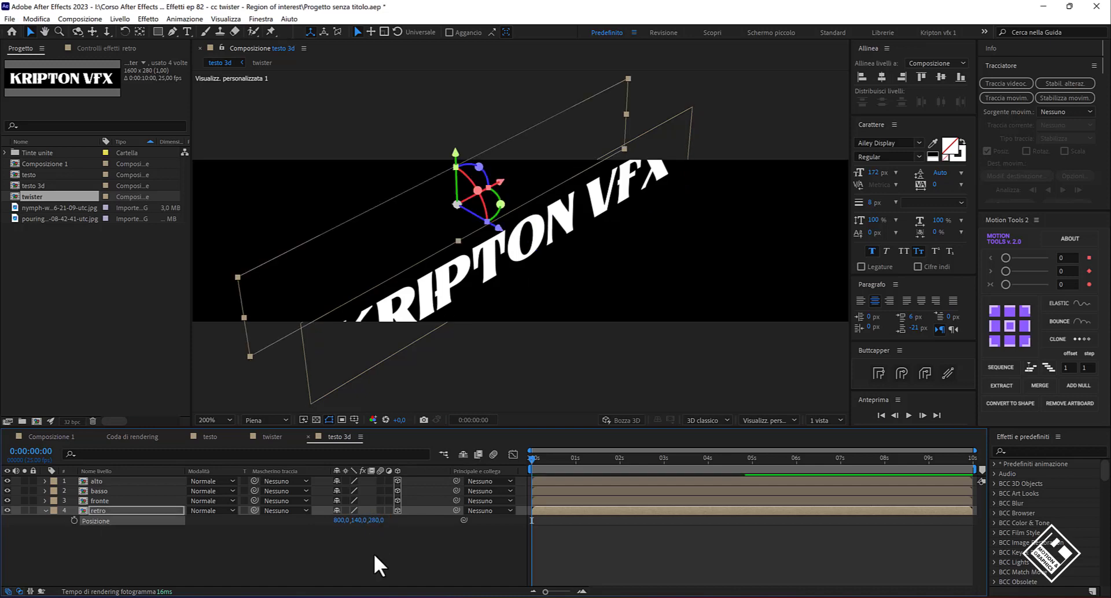
click(95, 512)
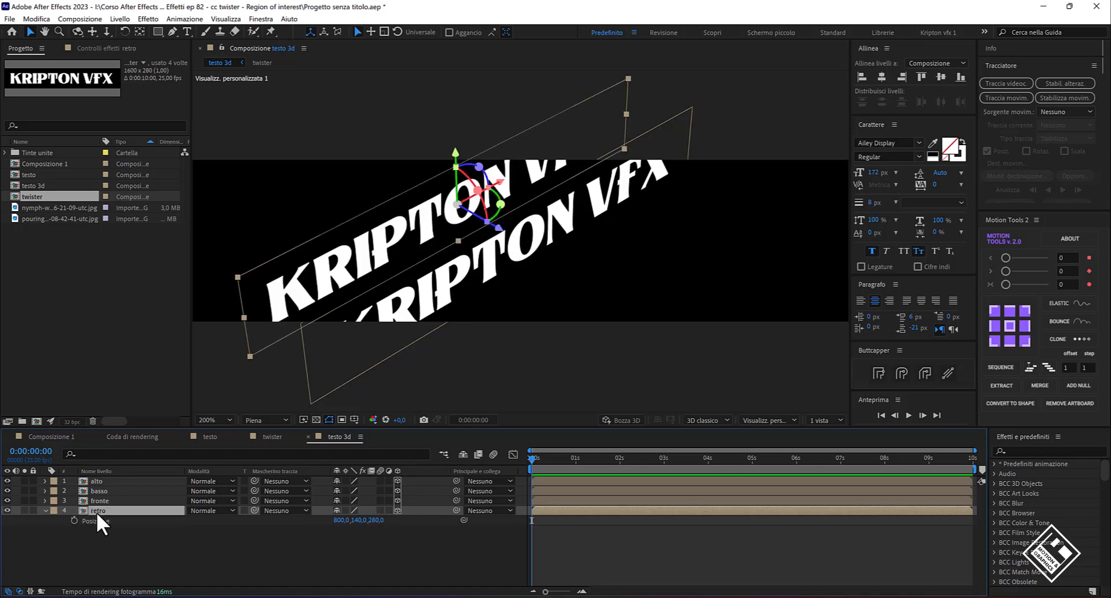
Rotate retro 180° on X and alto -90° on X
key(r)
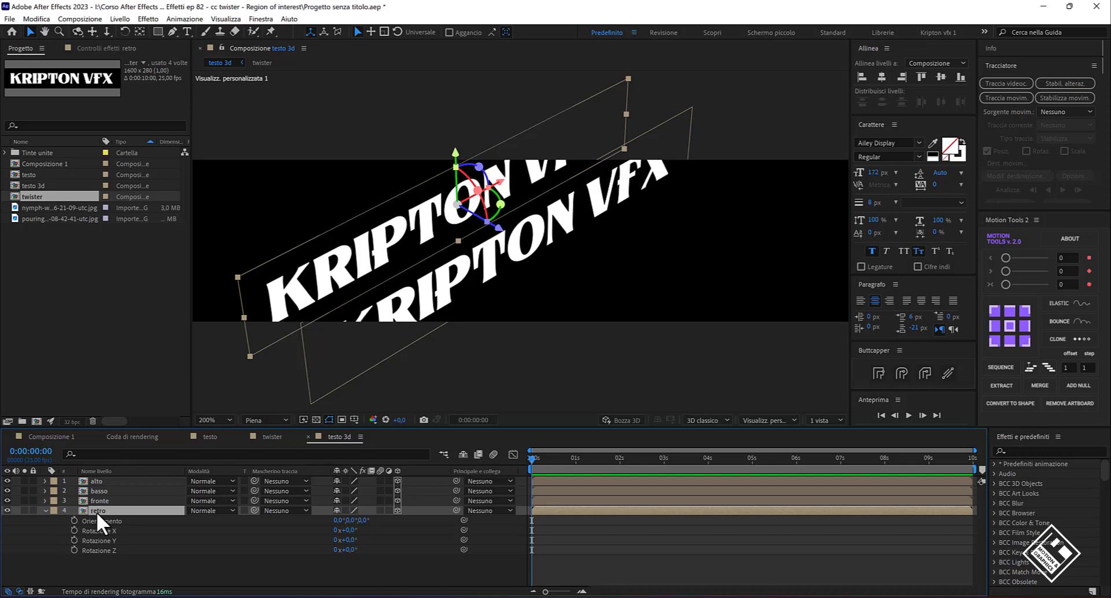
click(347, 531)
text(180)
key(Return)
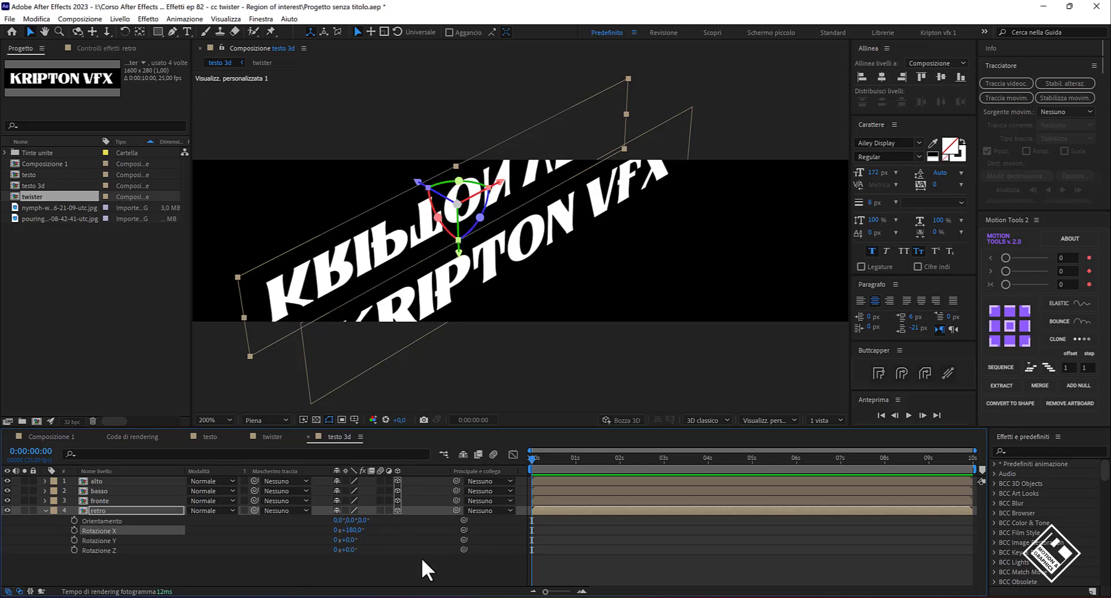
click(45, 510)
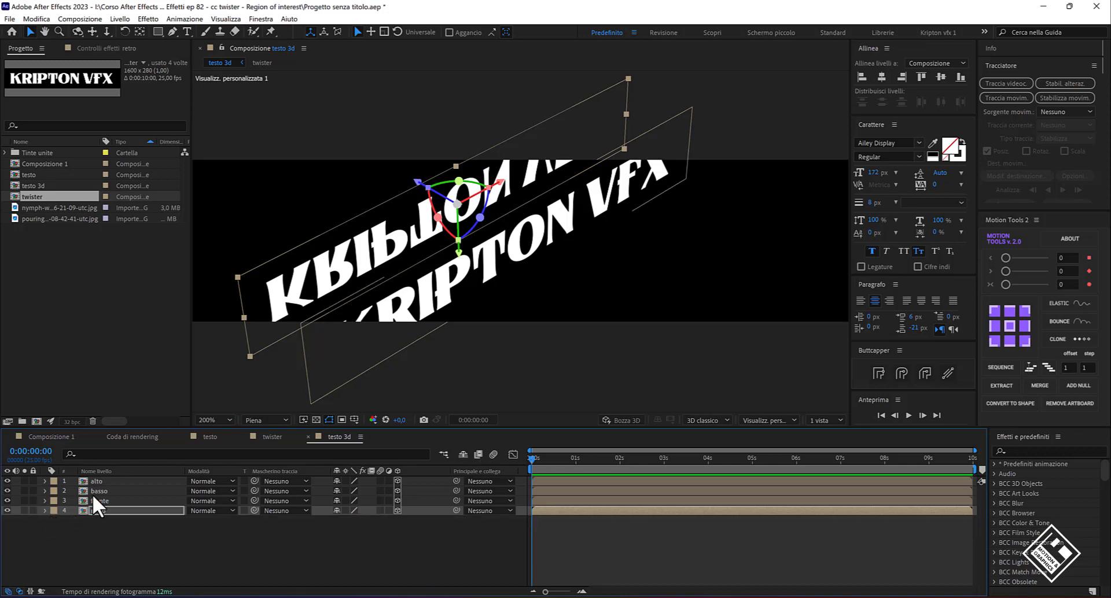
click(102, 481)
key(r)
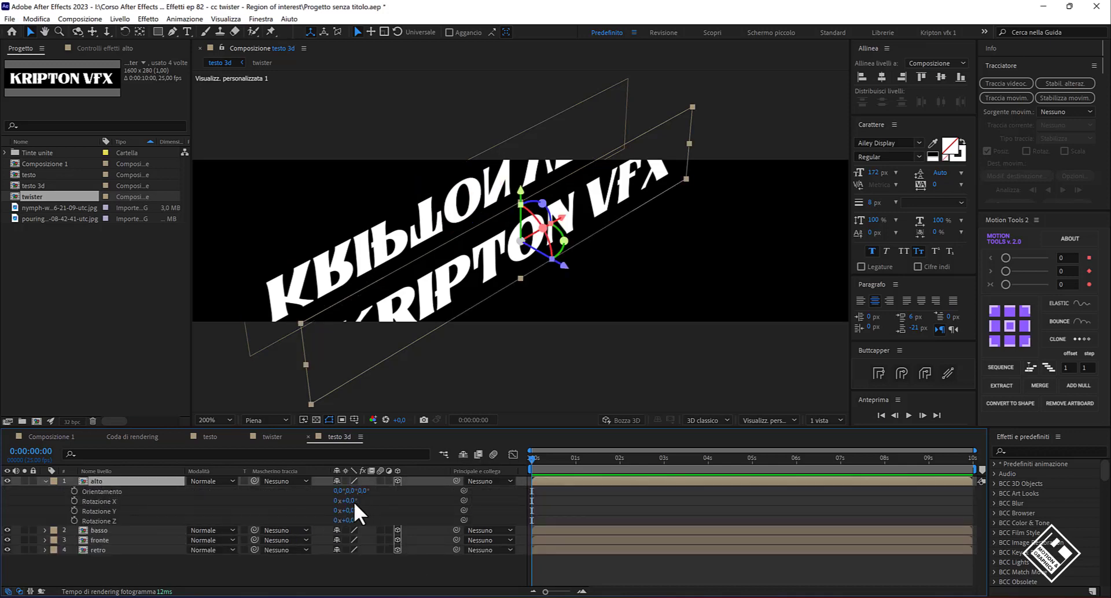
click(351, 500)
key(Return)
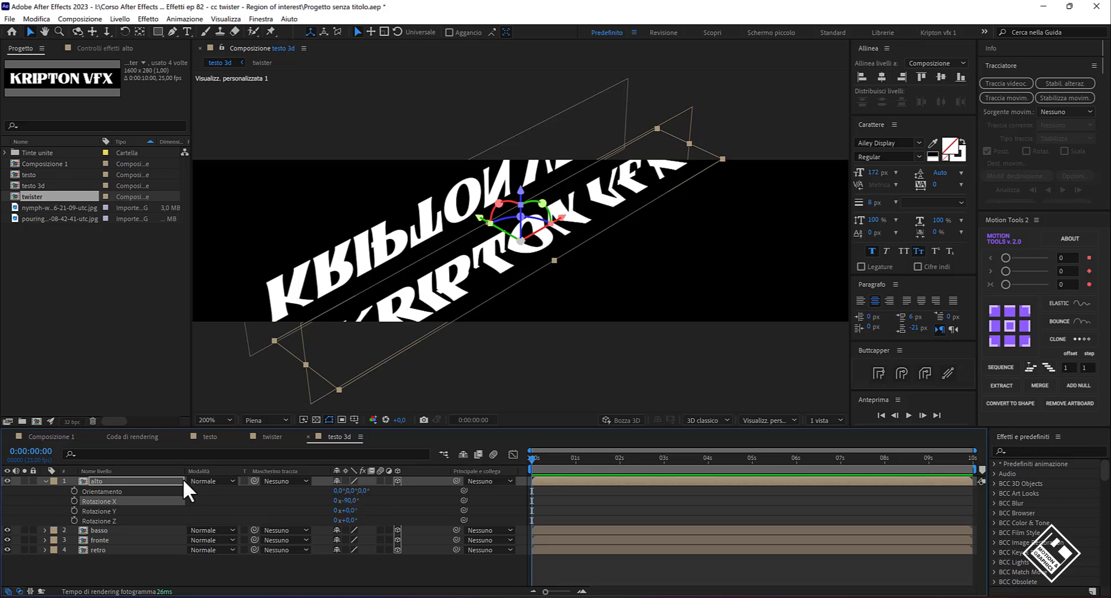
Place the alto layer at position 800, 0, 140
click(148, 483)
key(p)
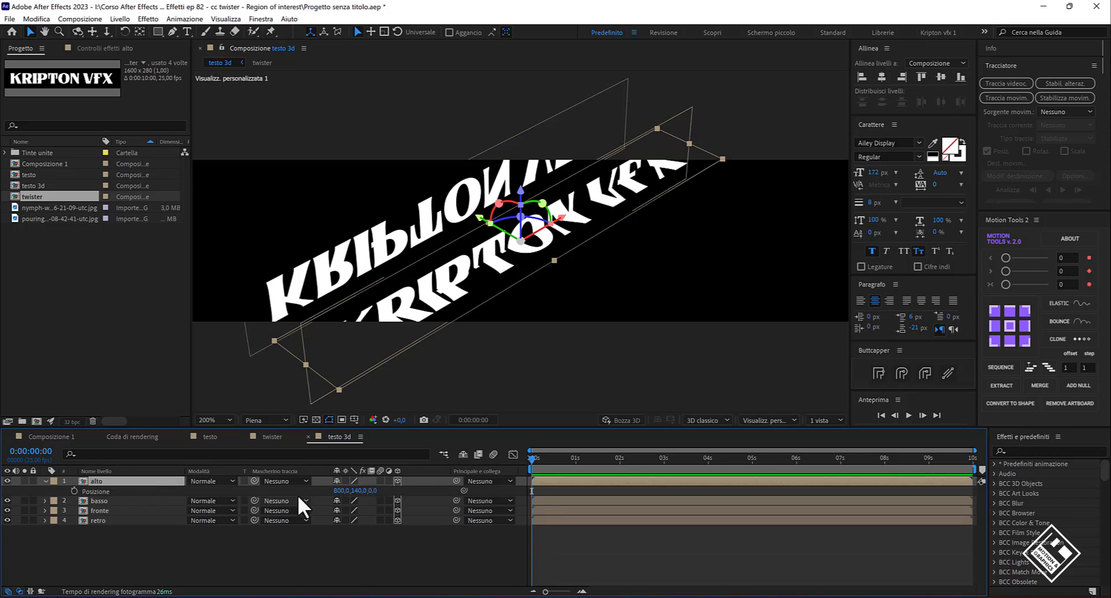
click(359, 491)
text(0)
key(Return)
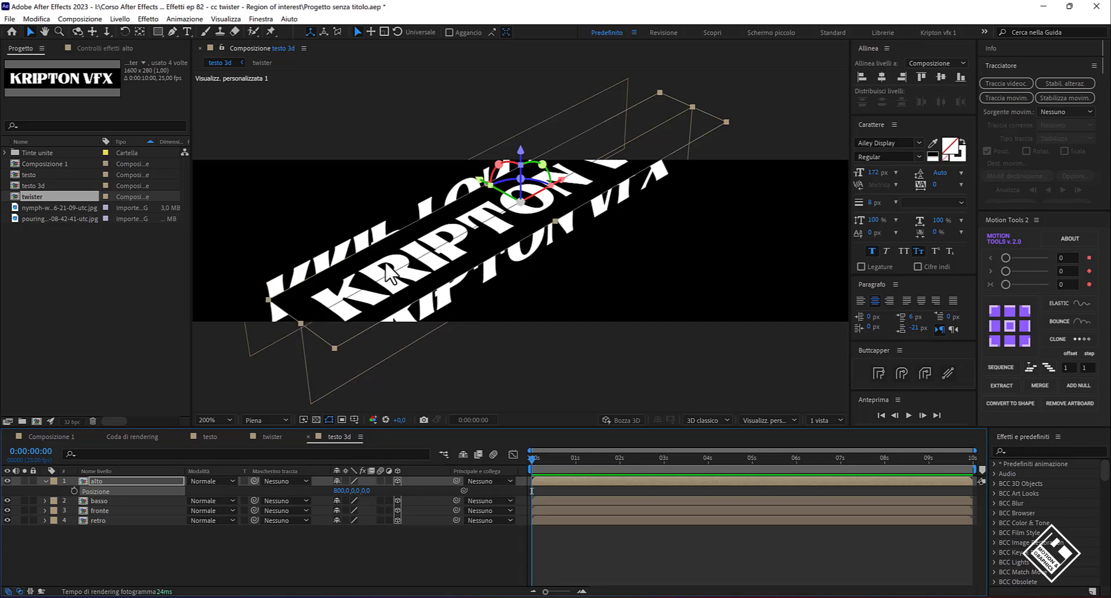
click(366, 491)
text(140)
key(Return)
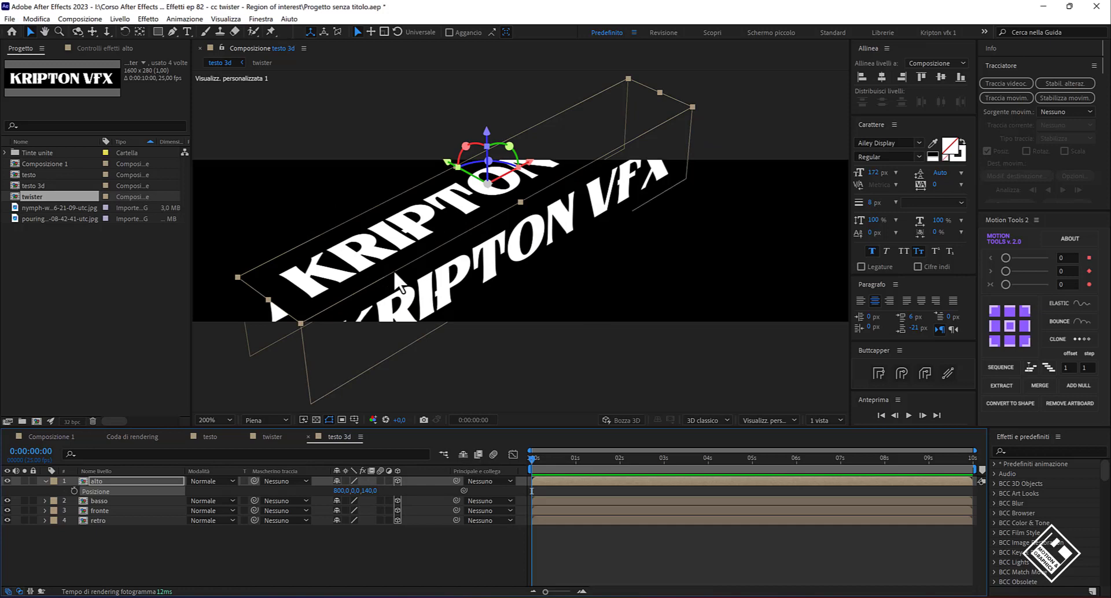
Rotate the basso layer 90° on X
click(44, 481)
click(101, 491)
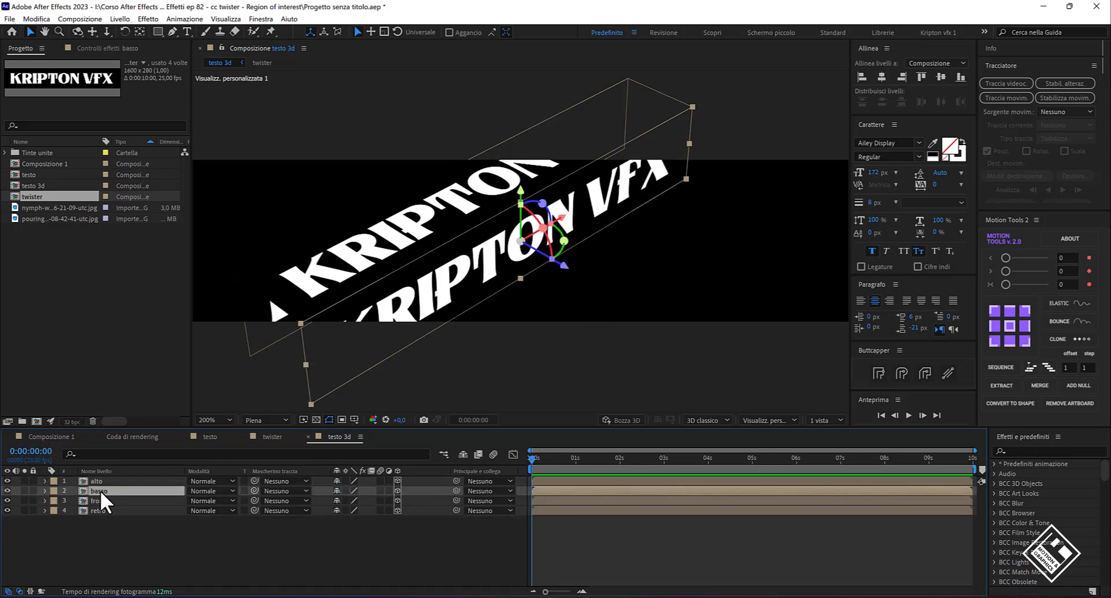
key(r)
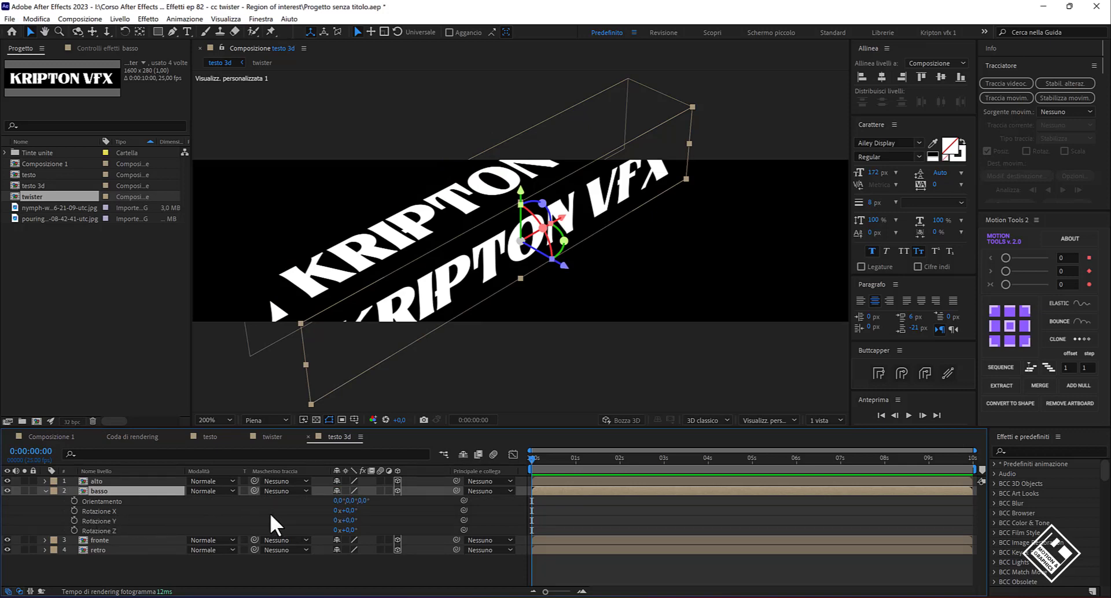
click(350, 511)
text(90)
key(Return)
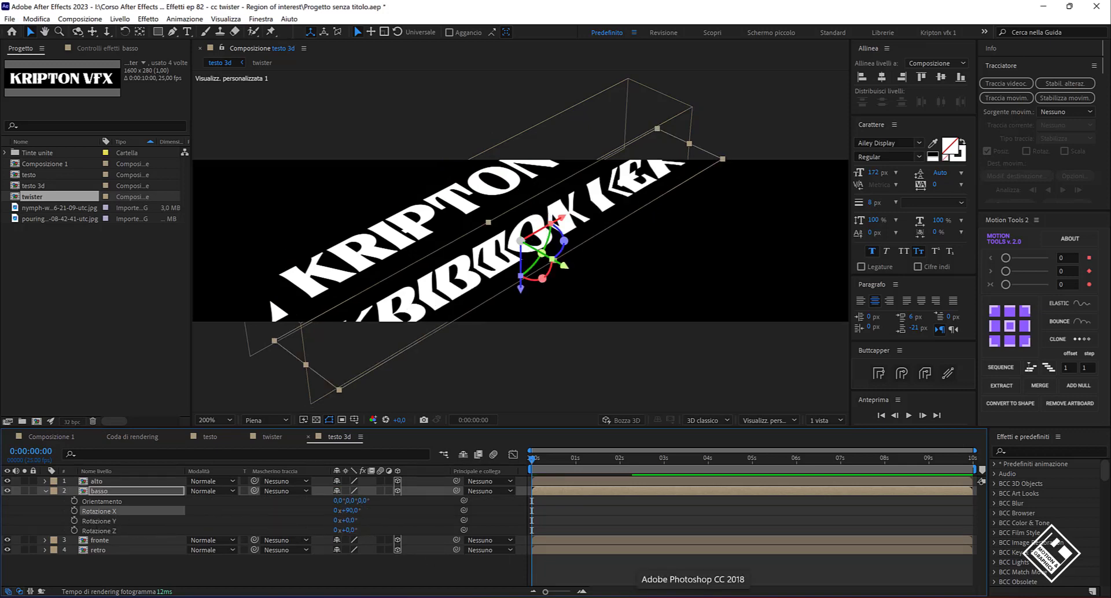
Move basso to position 800, 280, 140 and orbit the view to check the box
click(97, 492)
key(p)
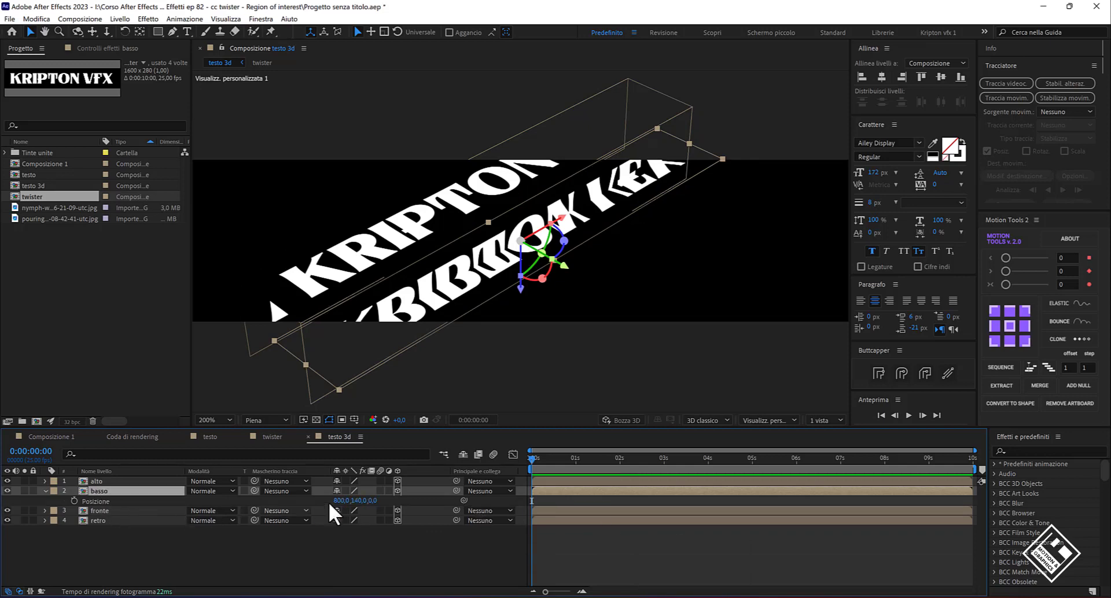
click(359, 500)
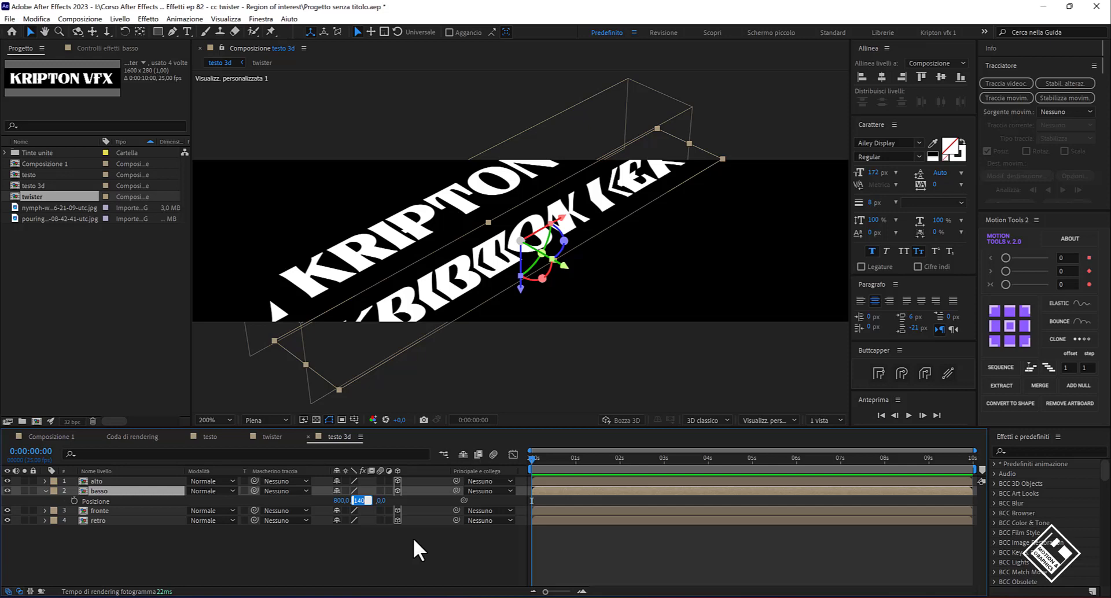
text(280)
key(Return)
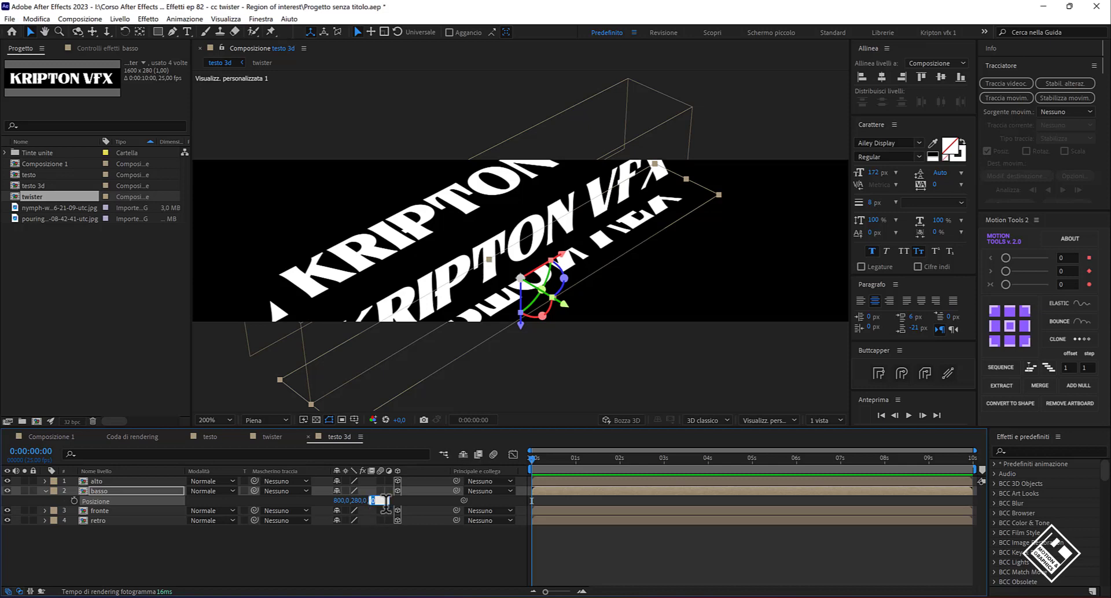
click(373, 501)
text(140)
key(Return)
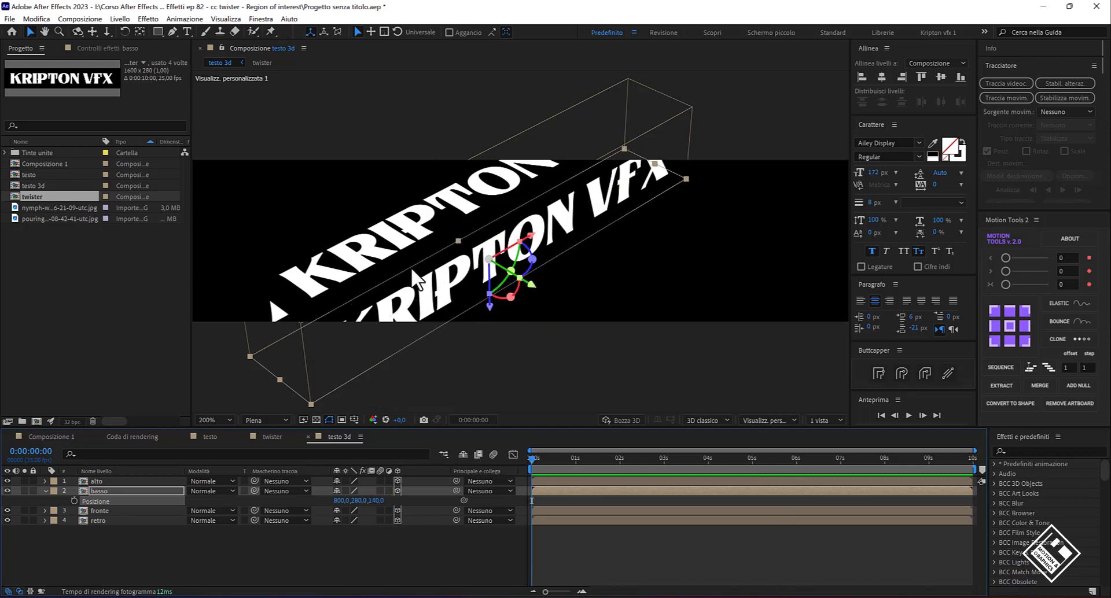
mouse_move(426, 274)
mouse_down()
mouse_move(471, 213)
mouse_move(600, 200)
mouse_move(526, 201)
mouse_move(496, 221)
mouse_up()
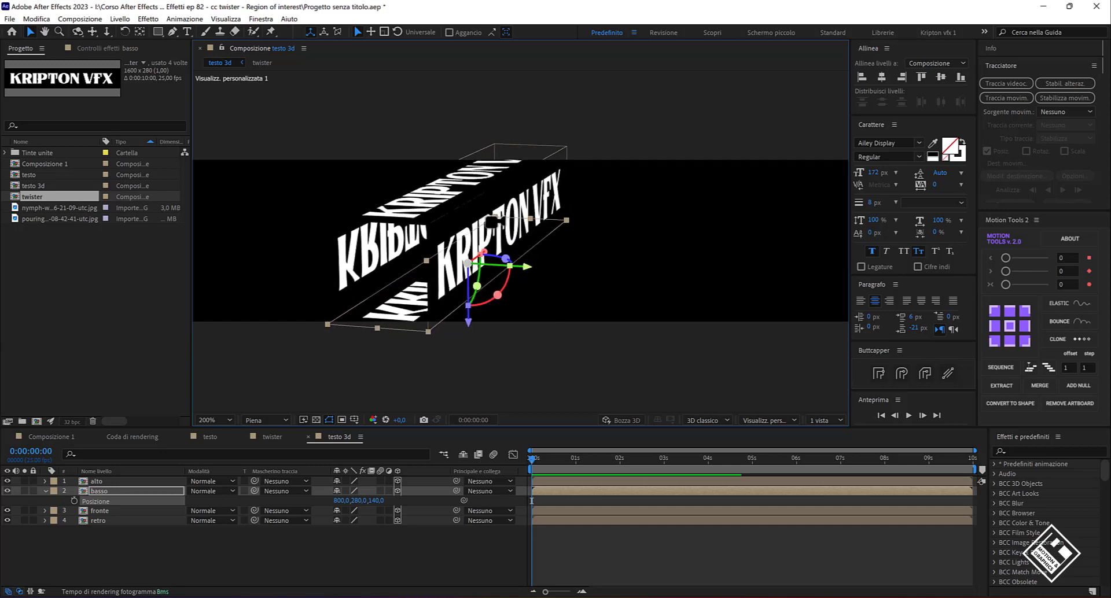
Switch to the Left view and add a 3D null object at the top of the stack
click(768, 419)
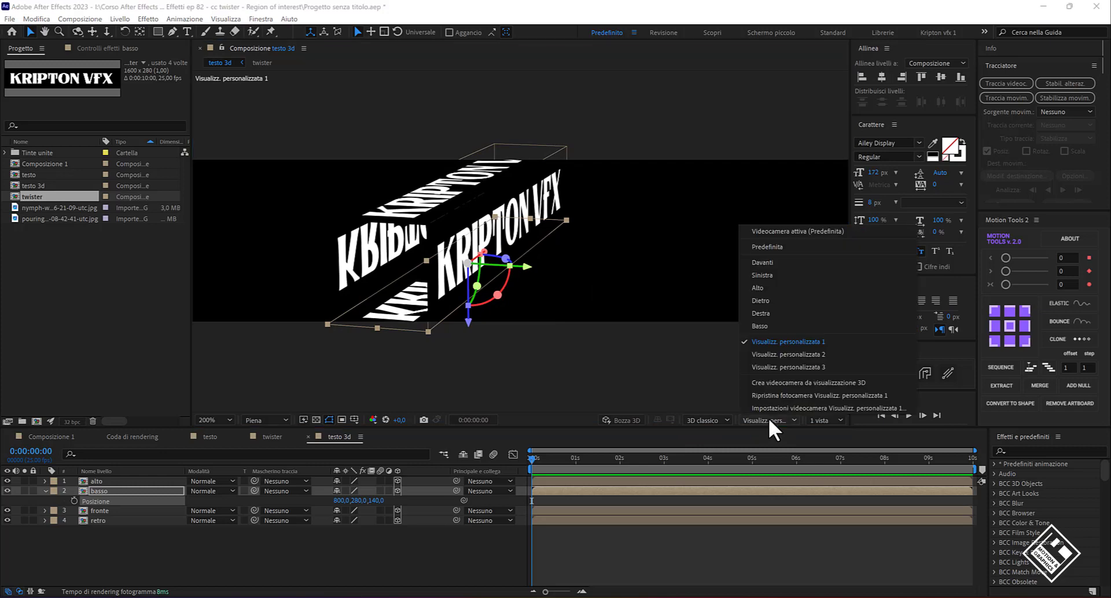
click(763, 275)
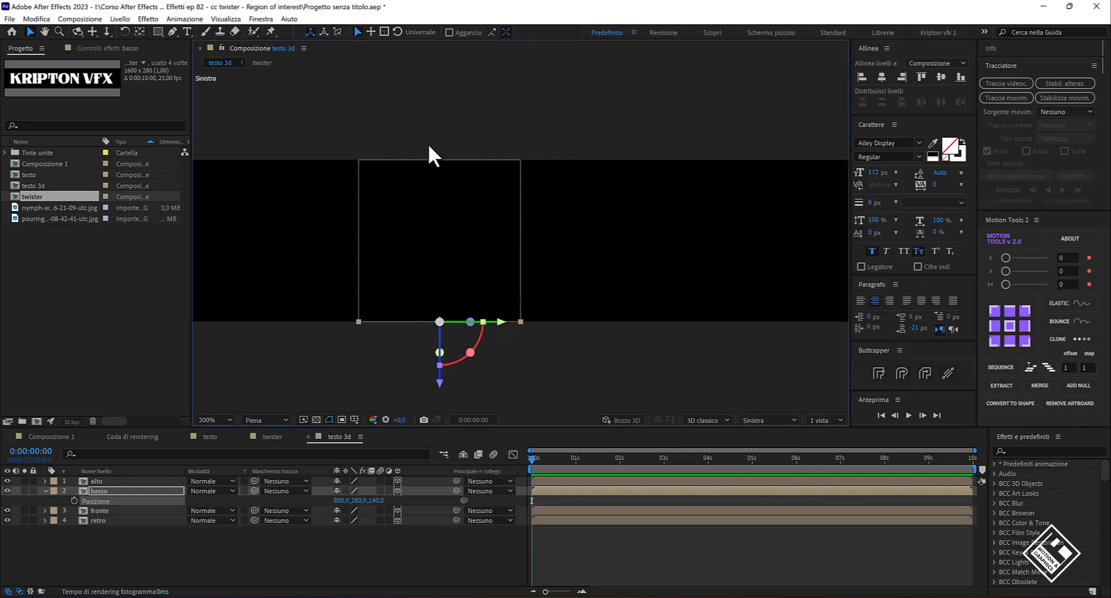
click(45, 489)
right_click(149, 555)
mouse_move(296, 416)
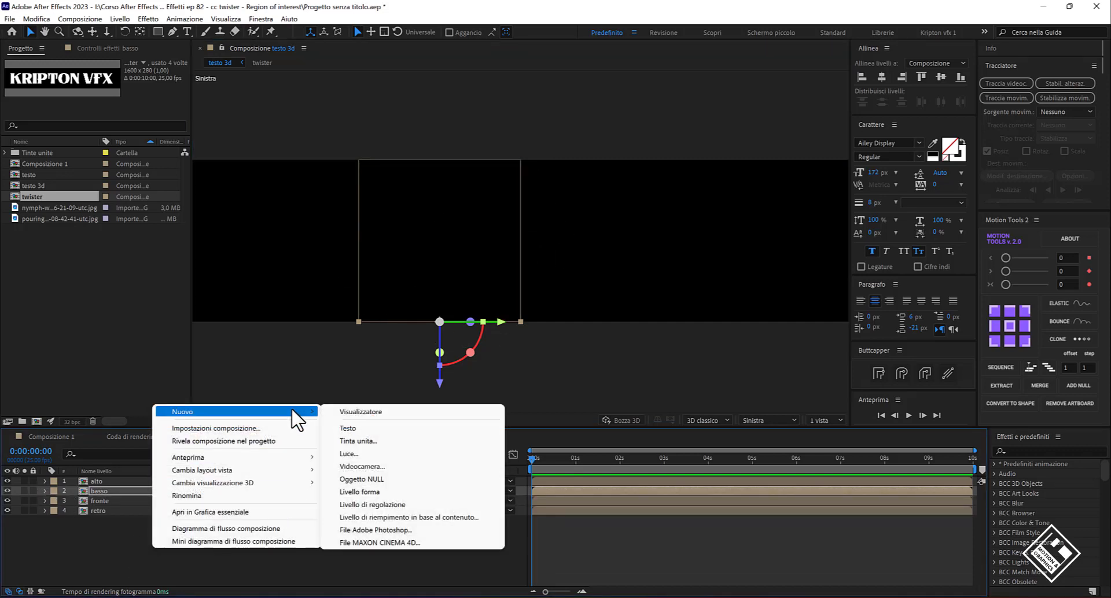
click(370, 480)
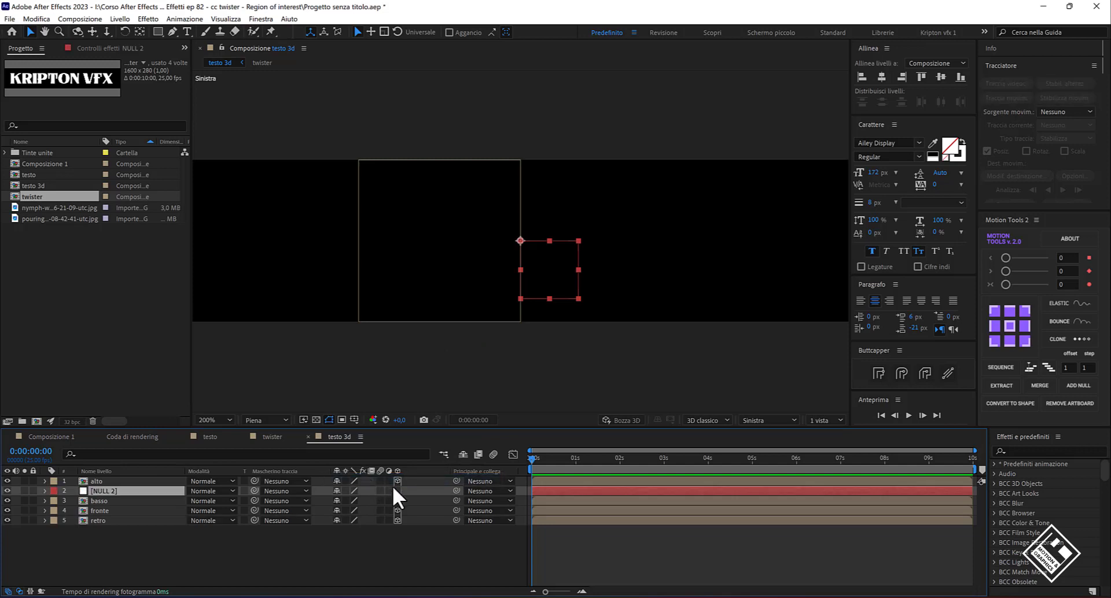
click(397, 491)
drag(99, 490, 108, 481)
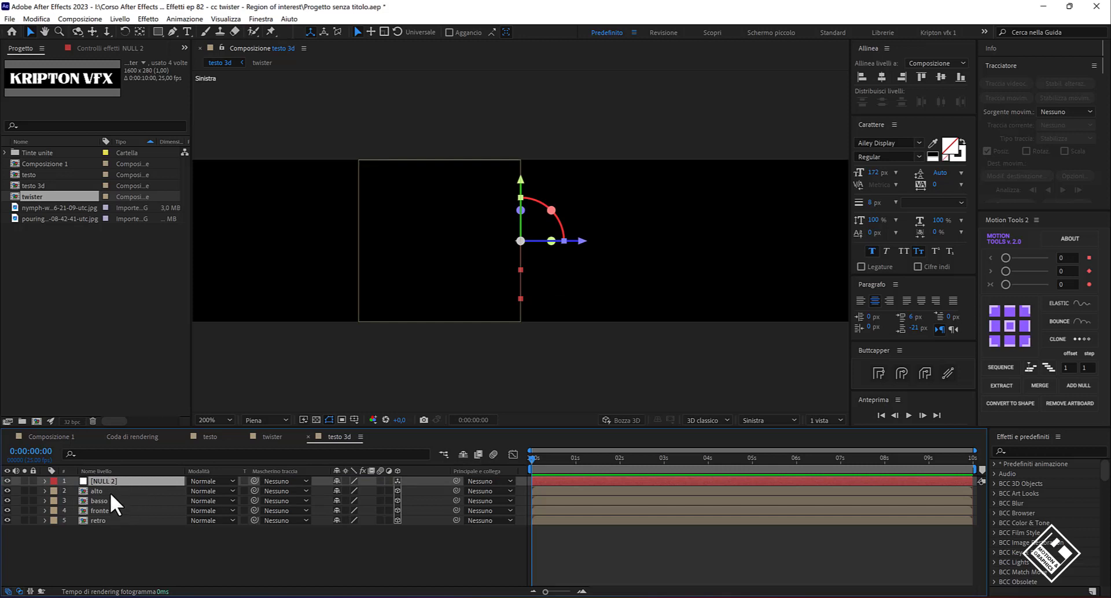
Parent alto, basso, fronte and retro to NULL 2 and move its anchor to the box centre
click(110, 492)
shift+click(102, 520)
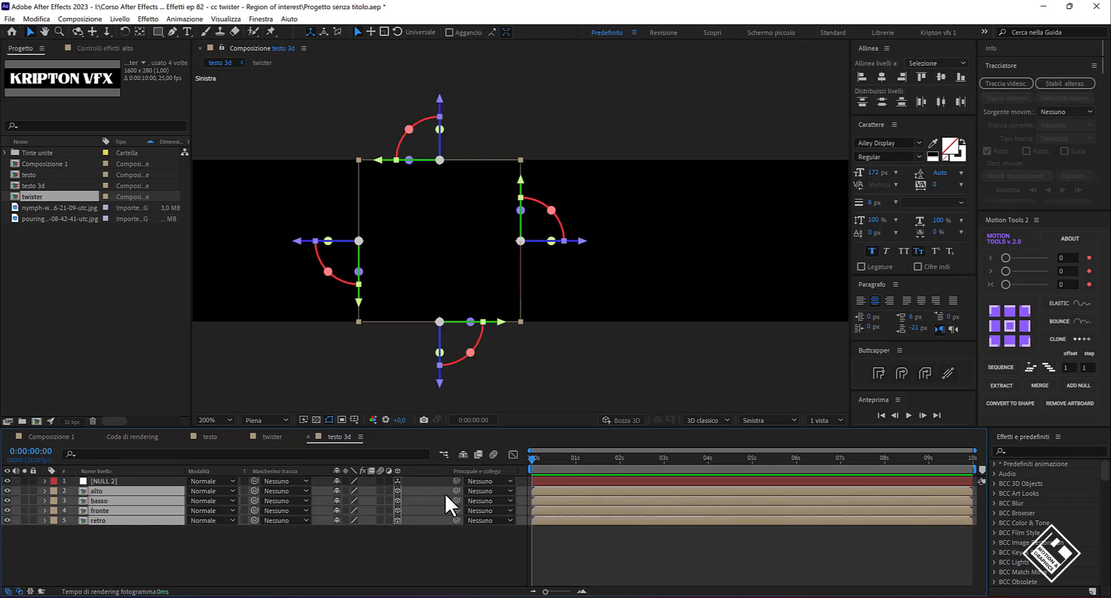
drag(456, 491, 118, 479)
click(103, 480)
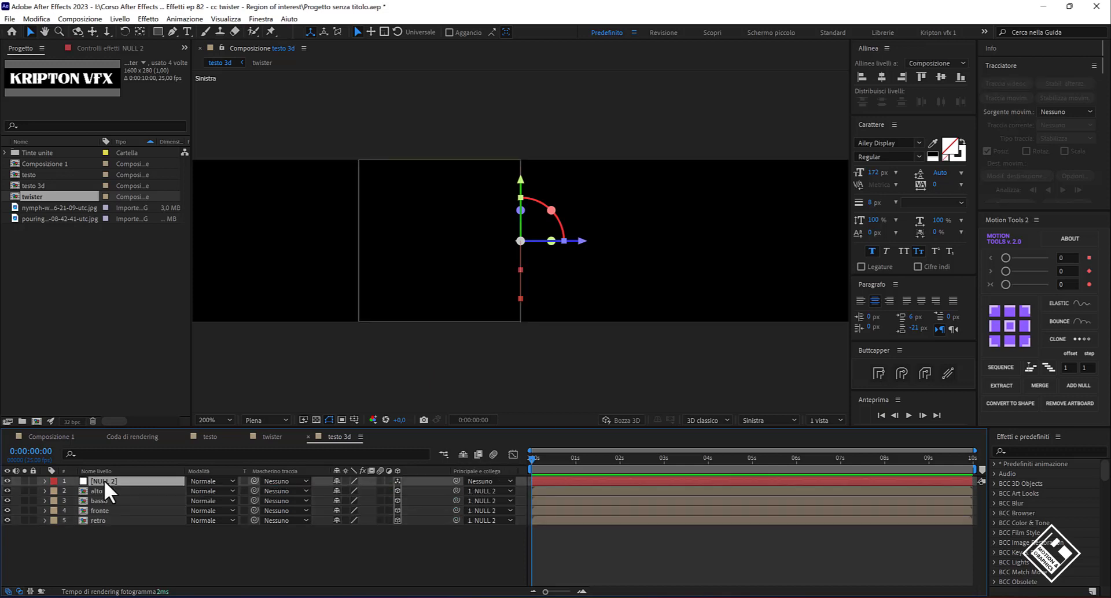
click(140, 31)
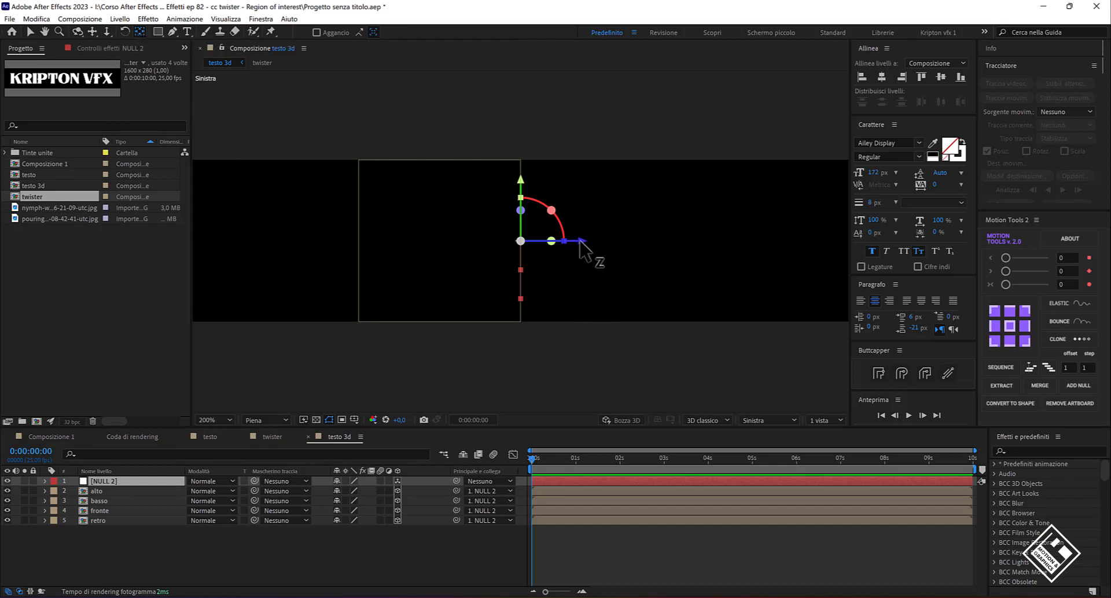
drag(582, 242, 502, 243)
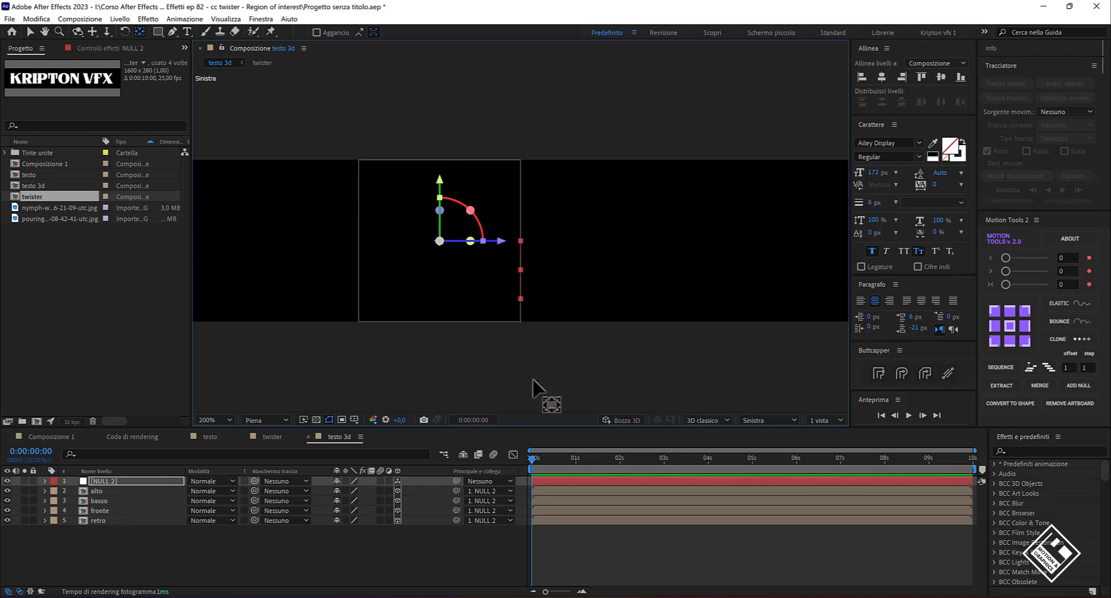
Keyframe NULL 2's X Rotation from 0° to 3 revolutions at 0:00:09:24
click(116, 481)
key(r)
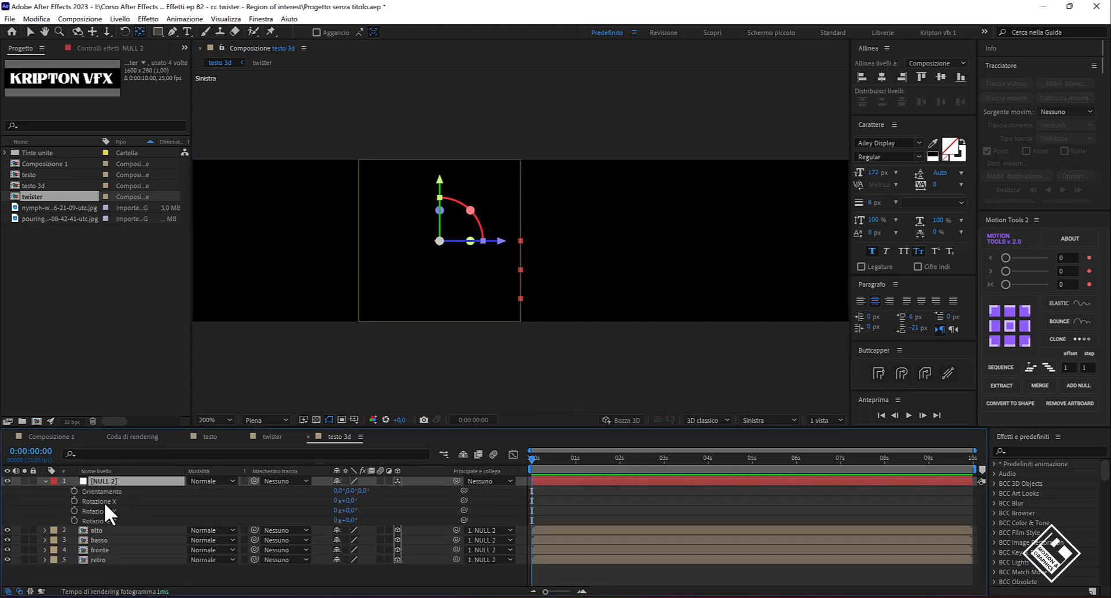
click(74, 501)
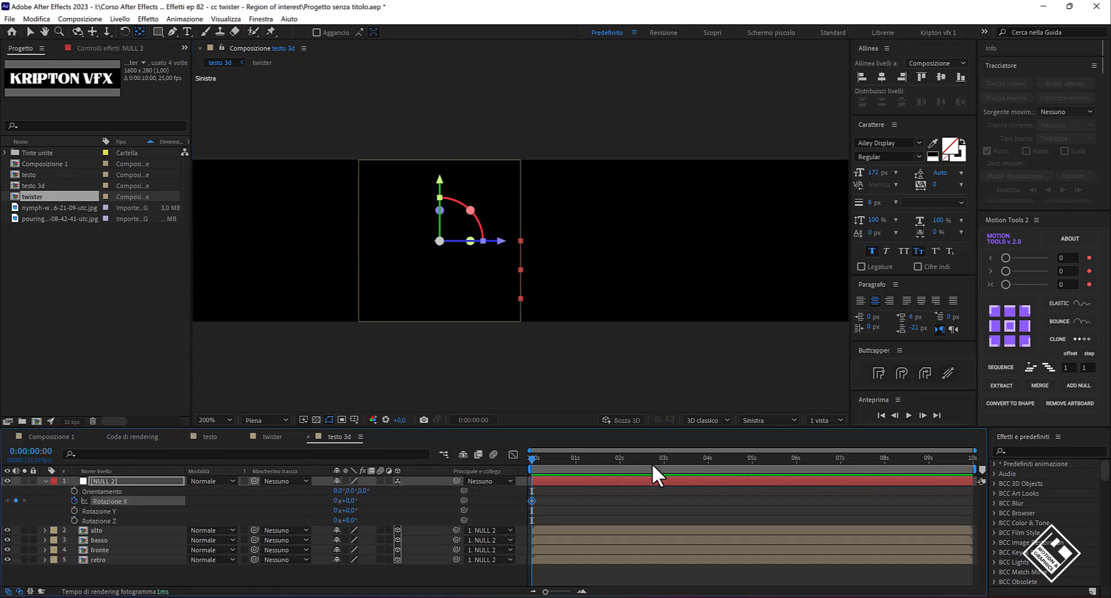
drag(573, 457, 1016, 447)
click(335, 500)
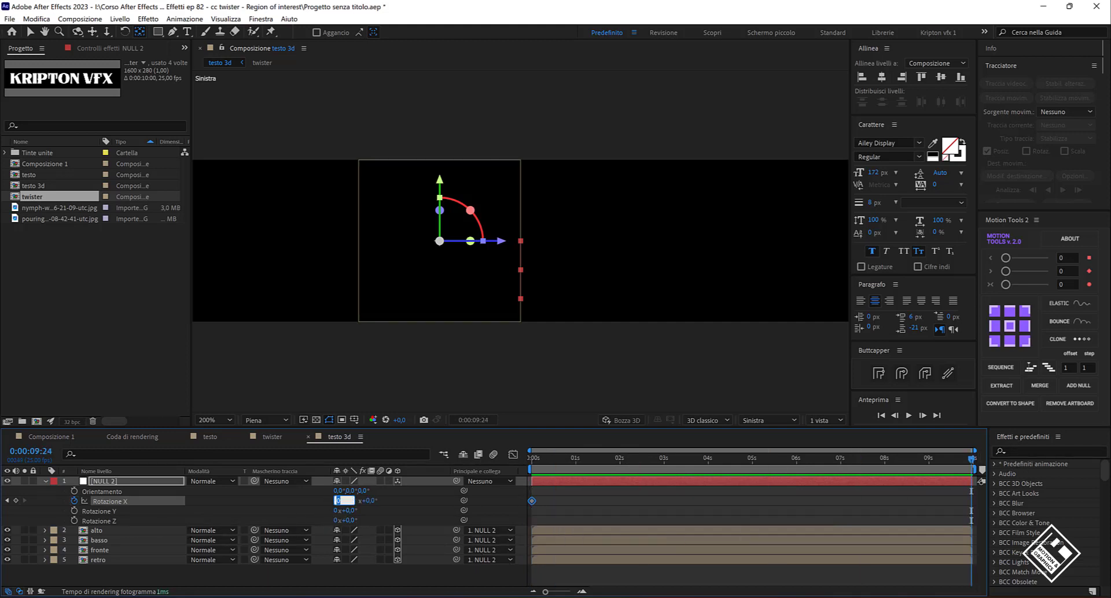
text(3)
key(Return)
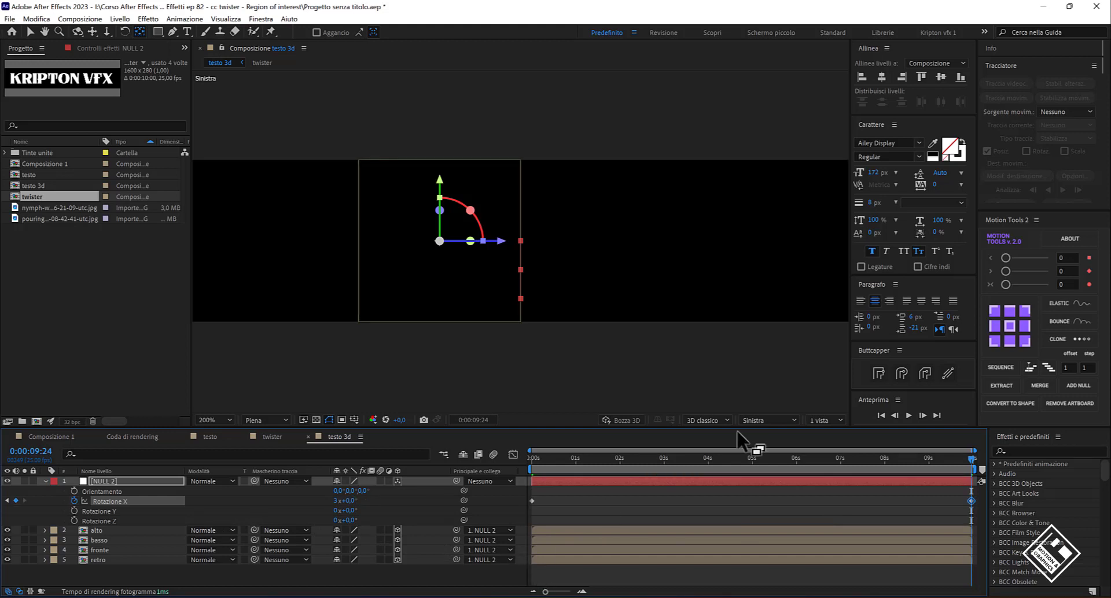
View through the Active Camera, fit the text in view, and scrub the spin
click(773, 419)
click(796, 232)
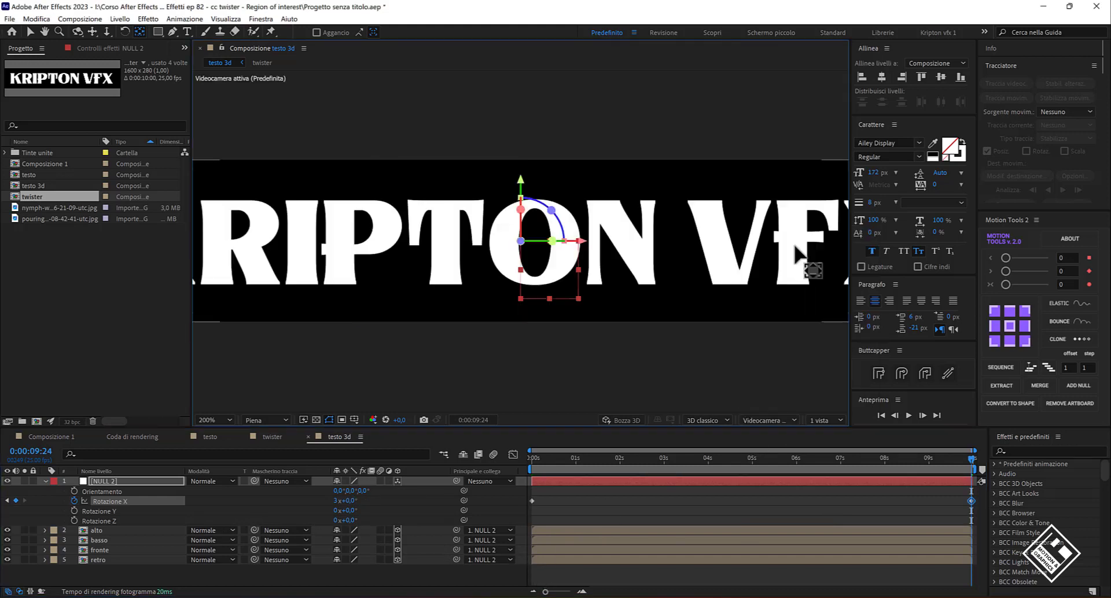
key(slash)
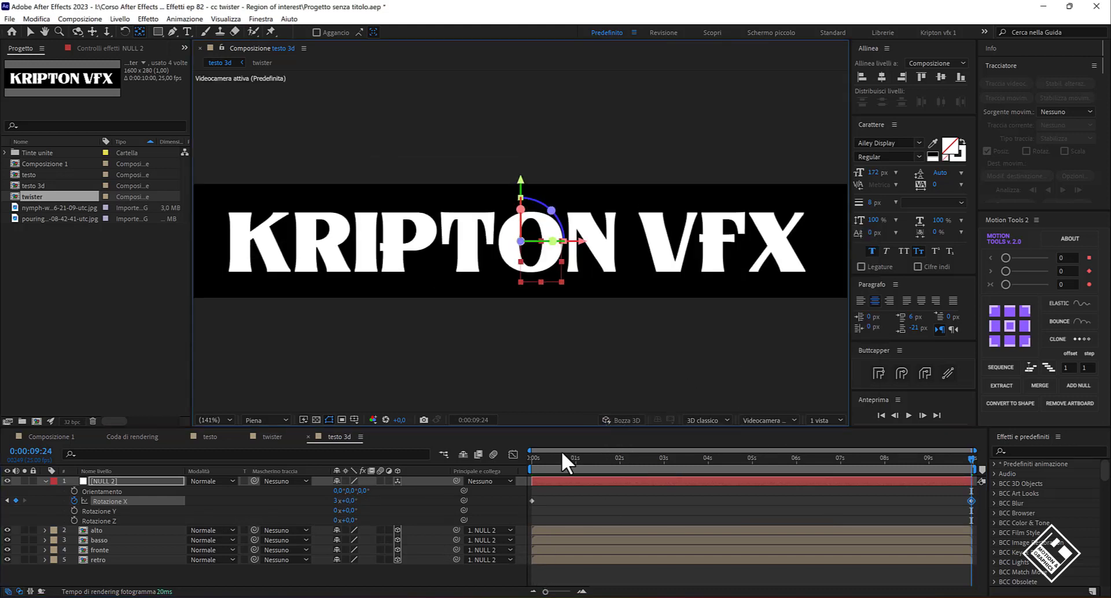
mouse_move(530, 455)
mouse_down()
mouse_move(667, 467)
mouse_move(587, 473)
mouse_up()
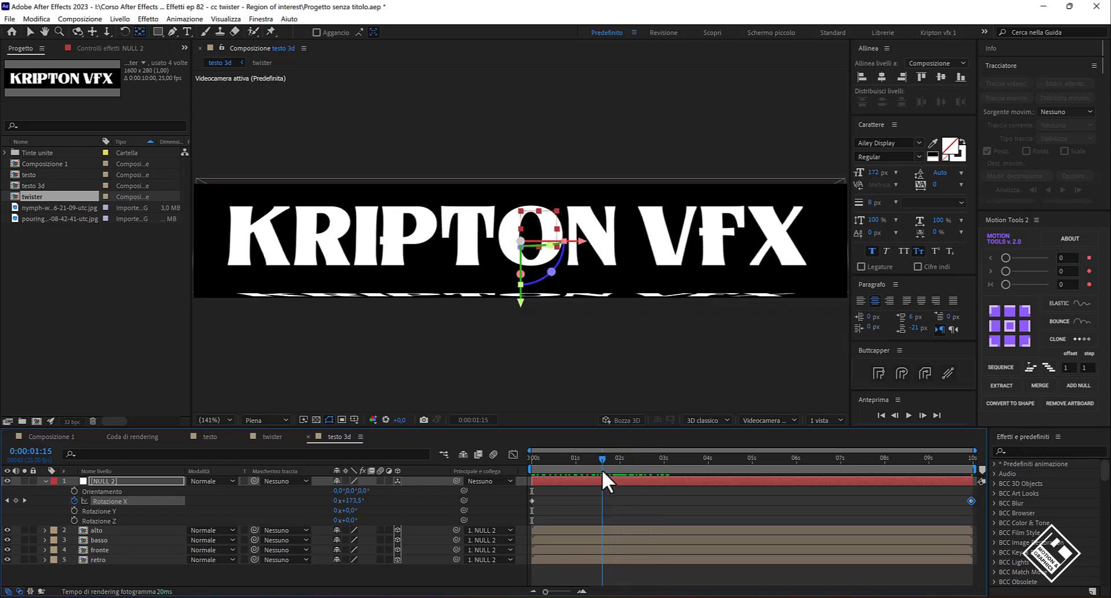
Switch testo 3d to the HD 1920x1080 25 fps preset and select the alto layer
key(ctrl+k)
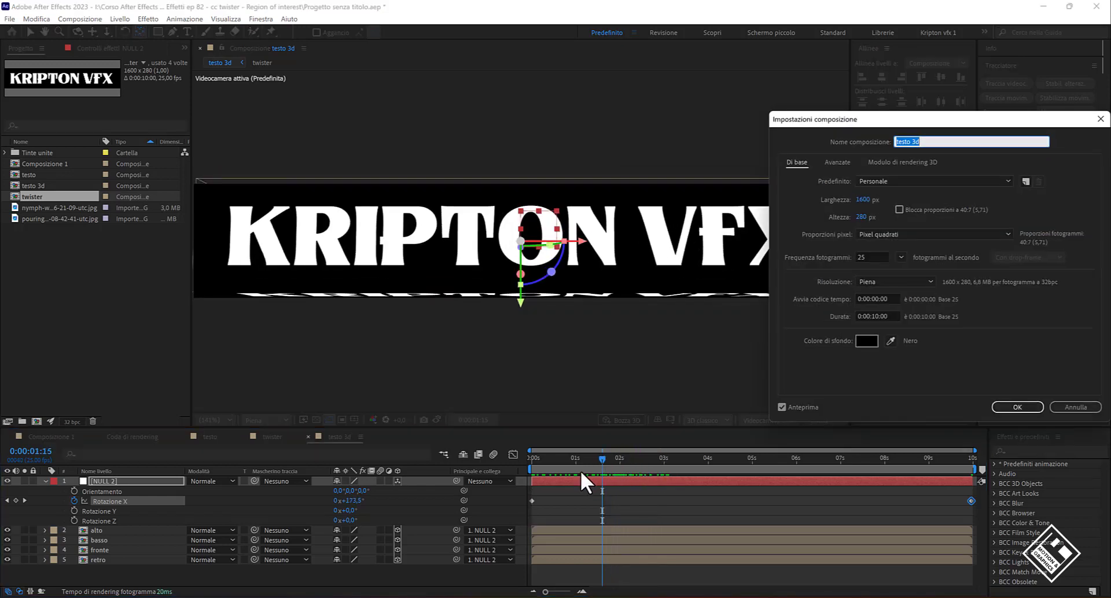
click(893, 181)
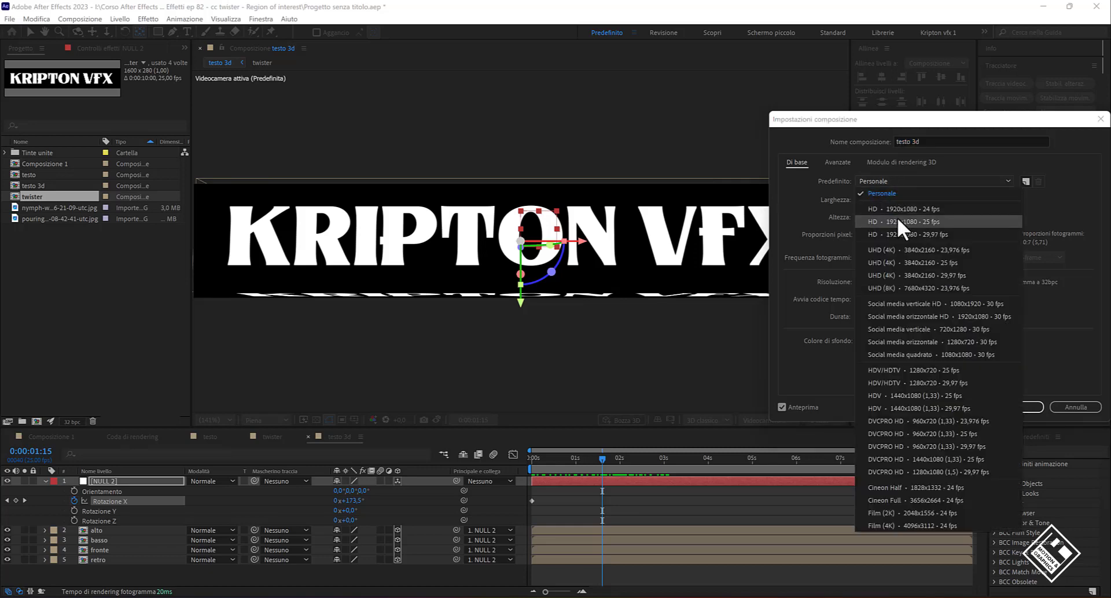
click(897, 219)
click(1017, 408)
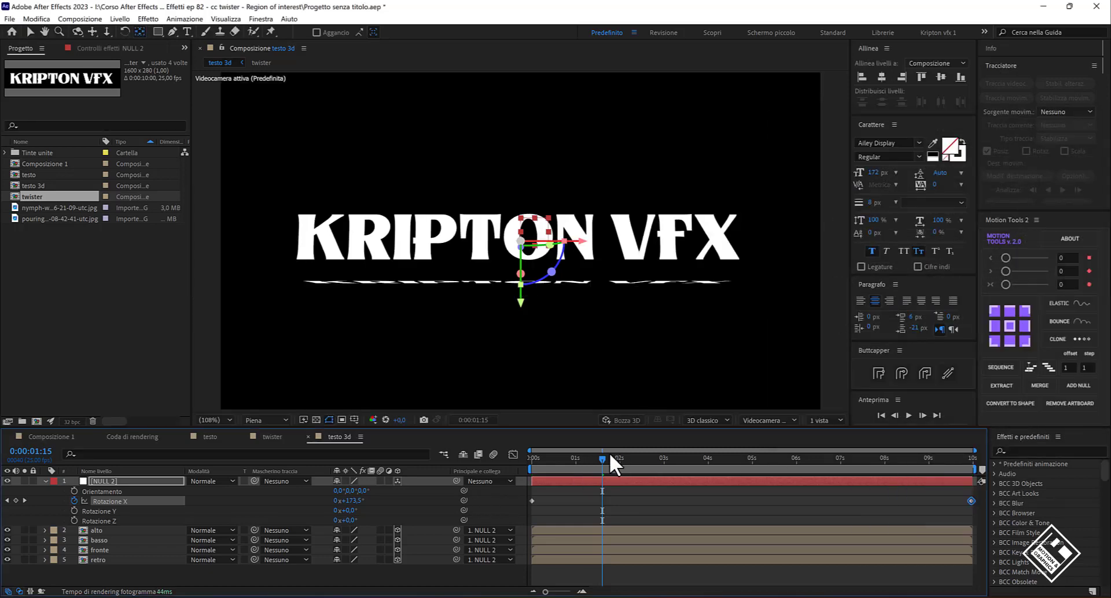
drag(603, 457, 522, 464)
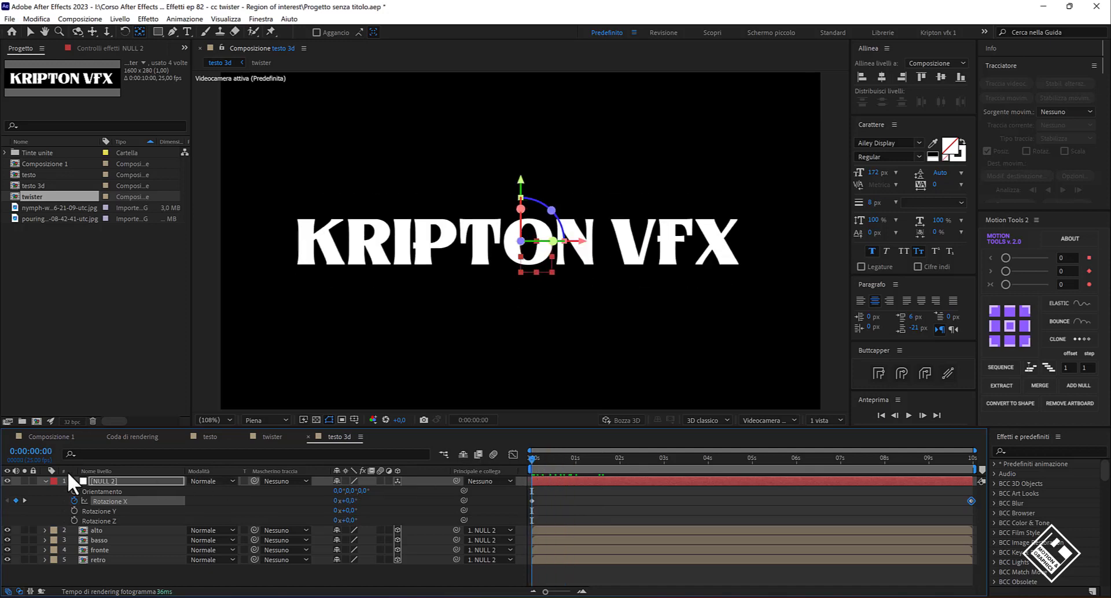
click(43, 480)
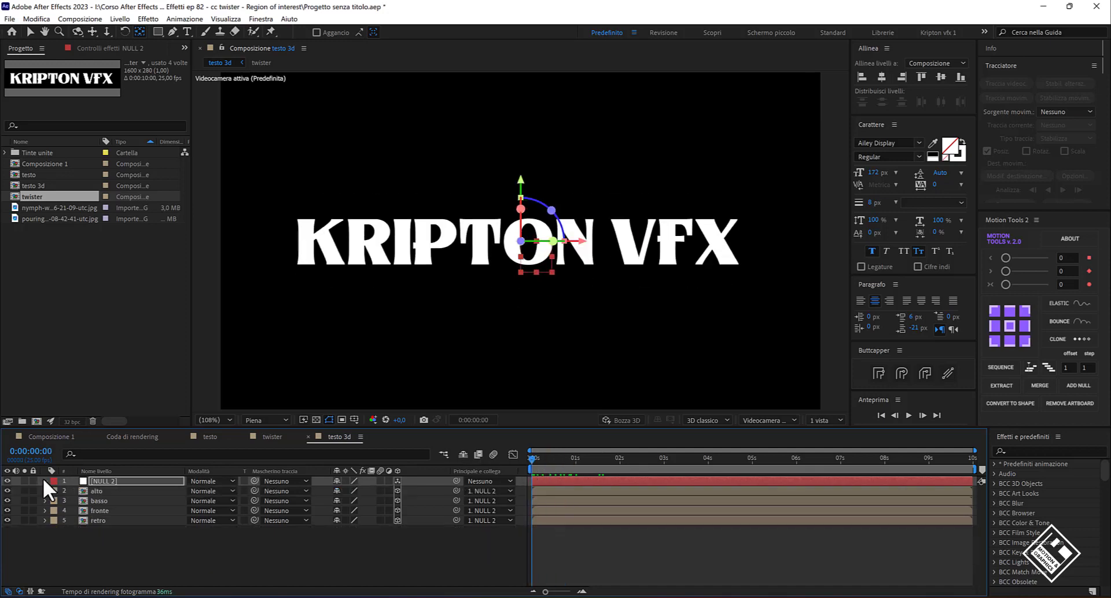
click(102, 491)
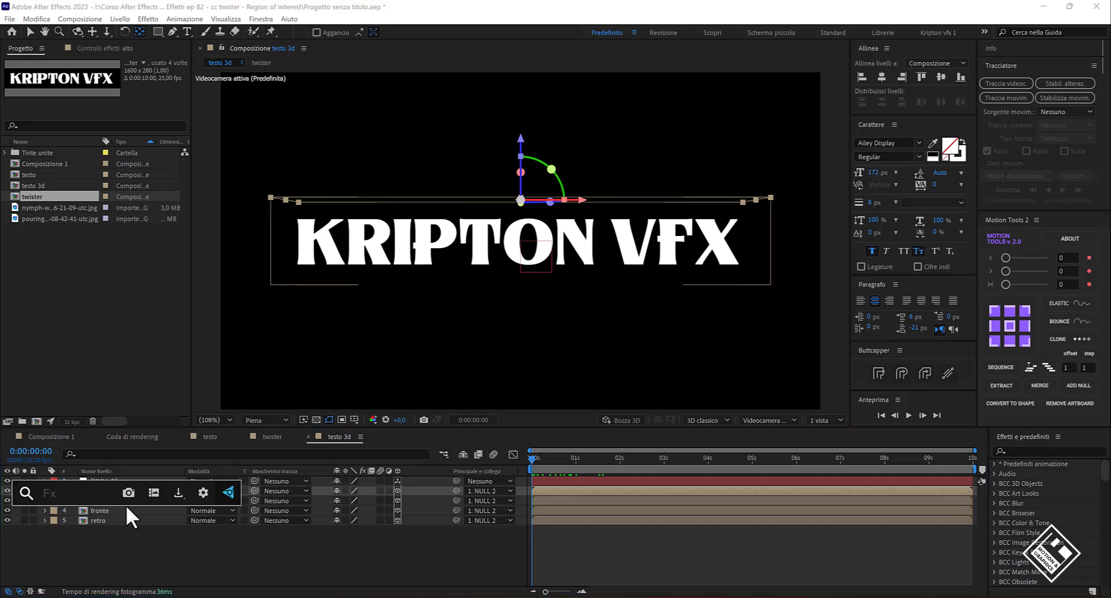
Apply a Tint with swapped colours to alto and paste it onto basso
key(ctrl+space)
text(tin)
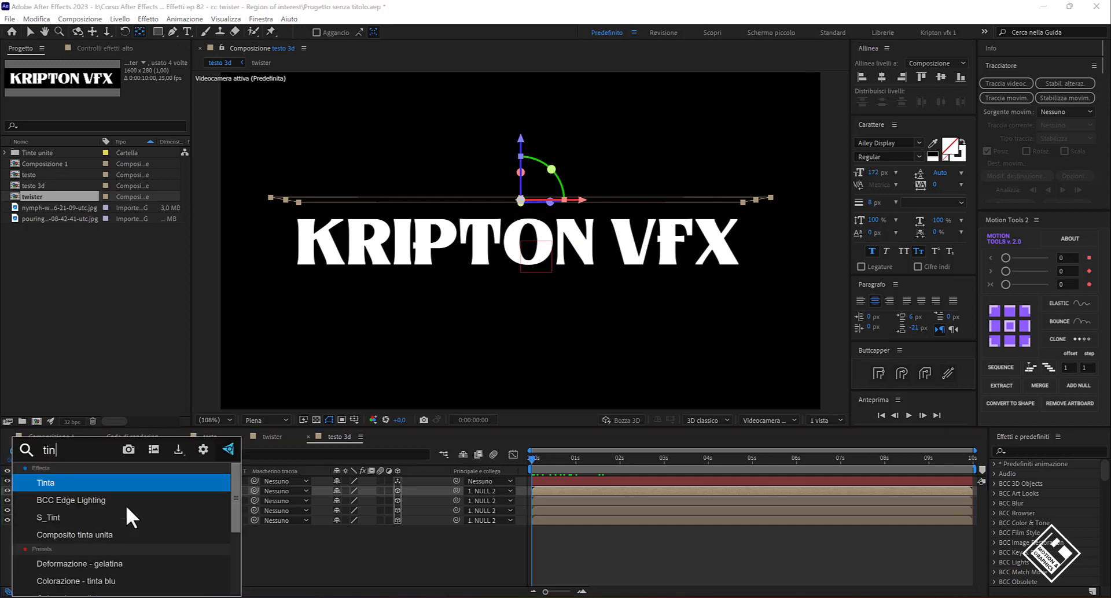
key(Return)
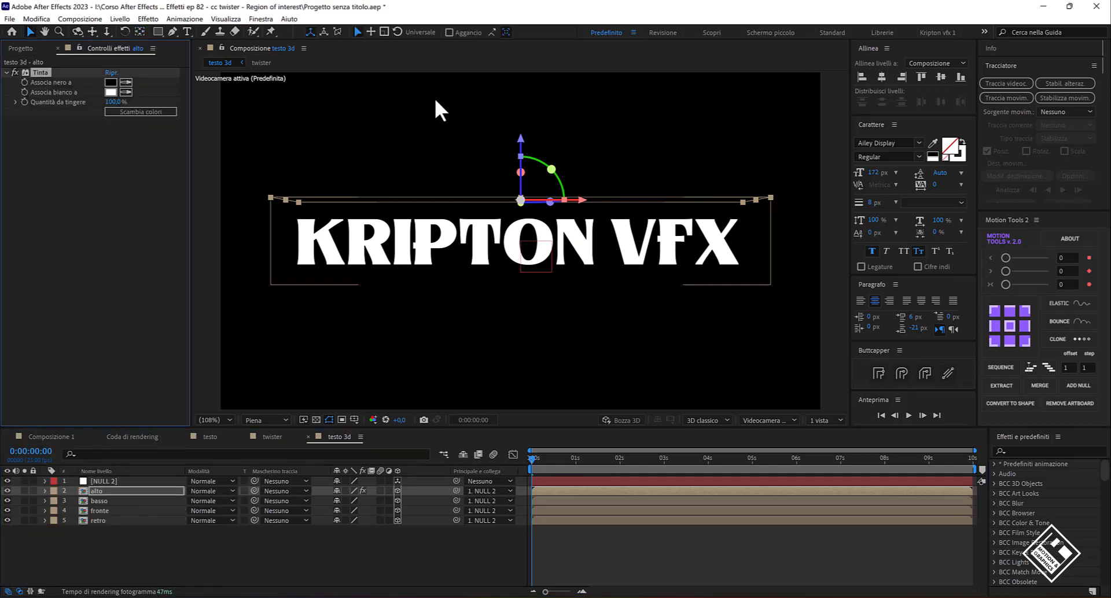
click(138, 112)
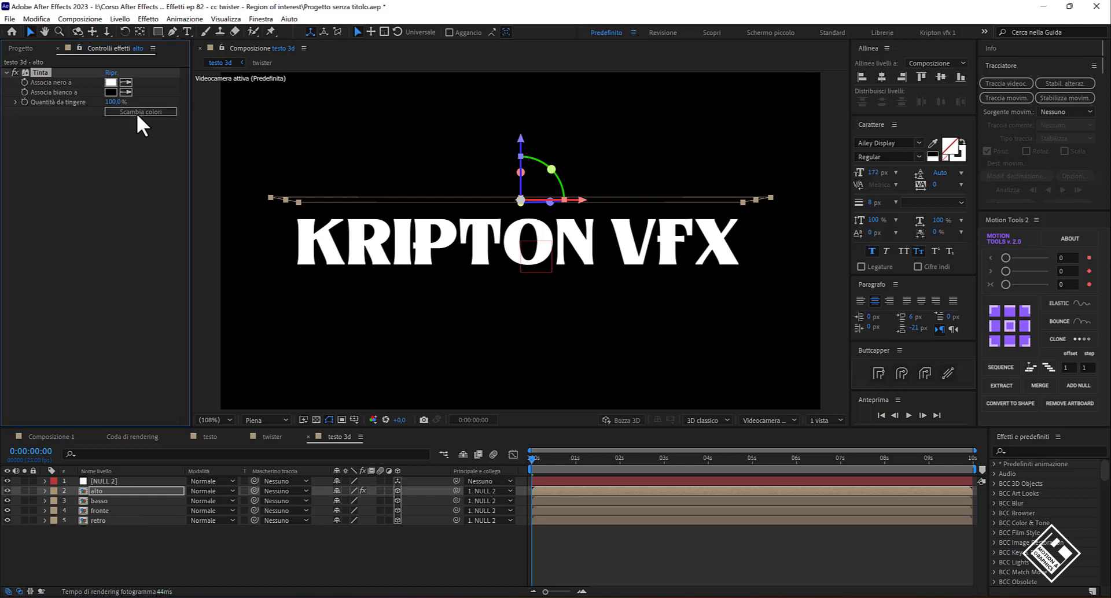
key(ctrl+c)
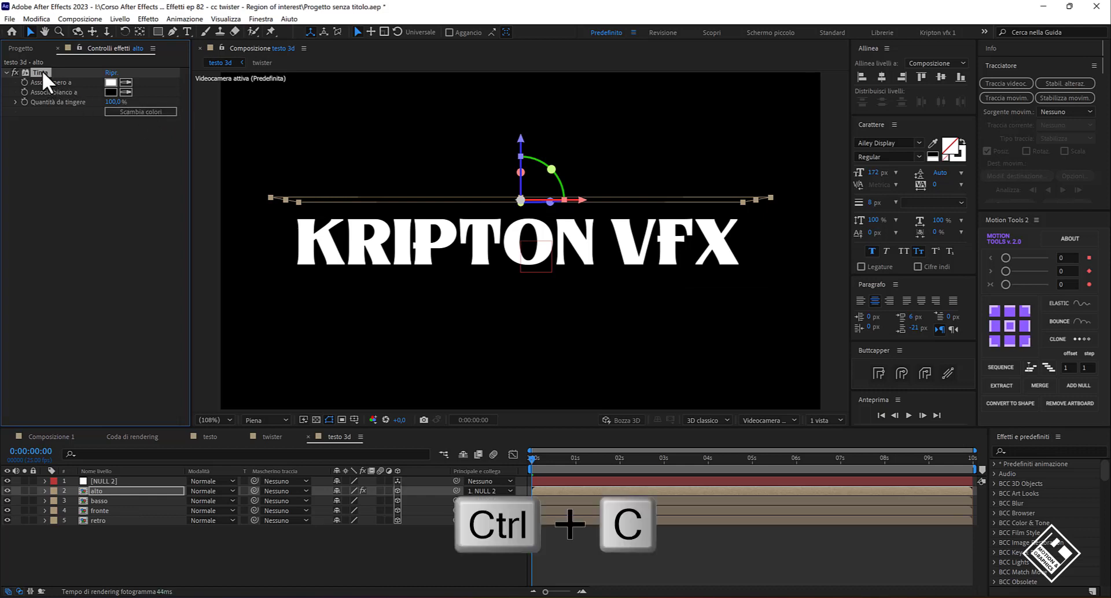
click(99, 501)
key(ctrl+v)
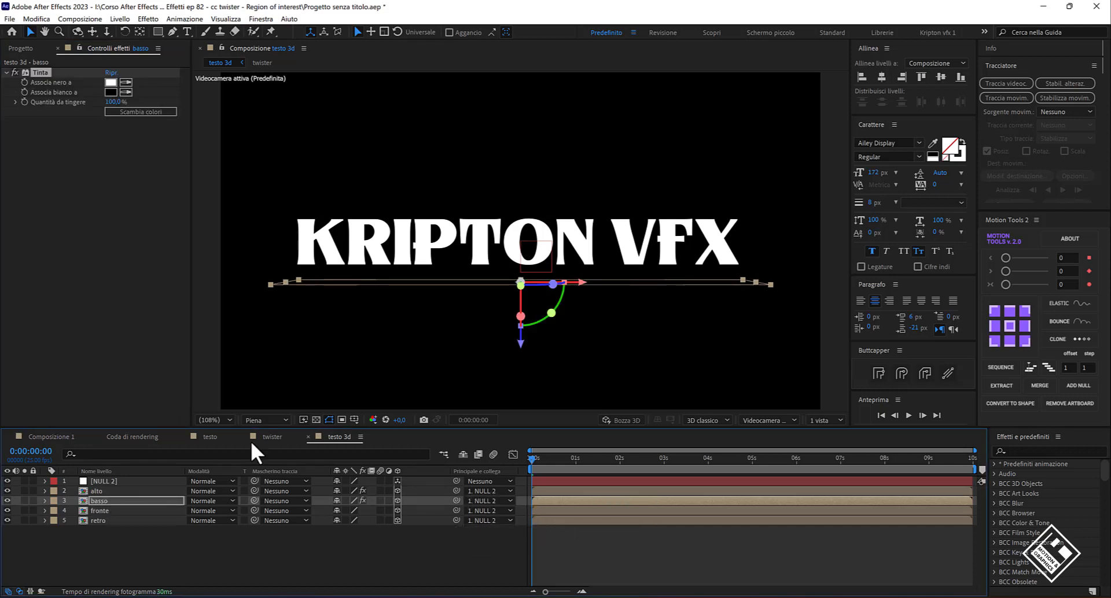
Preview the rotation and try a magenta Map Black To colour on alto, then cancel it
mouse_move(530, 460)
mouse_down()
mouse_move(770, 482)
mouse_move(489, 479)
mouse_up()
key(space)
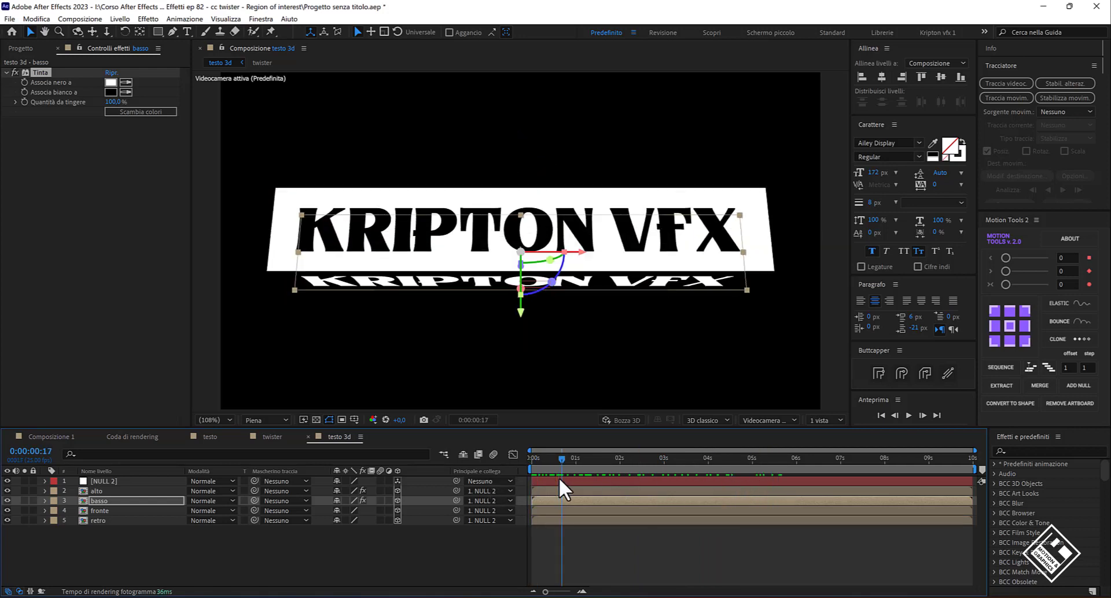
click(106, 490)
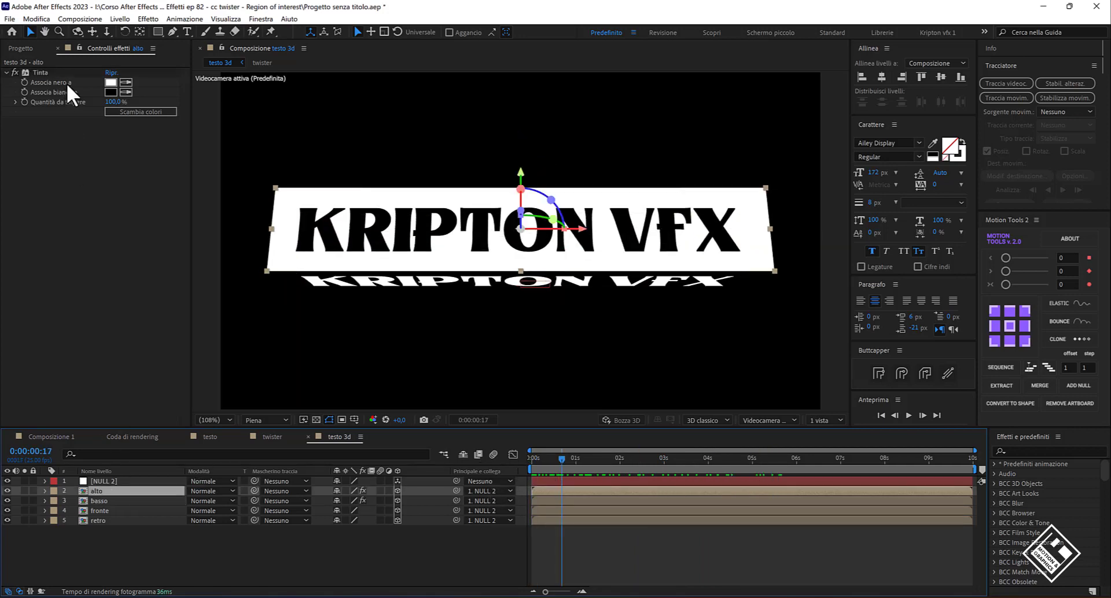
click(111, 82)
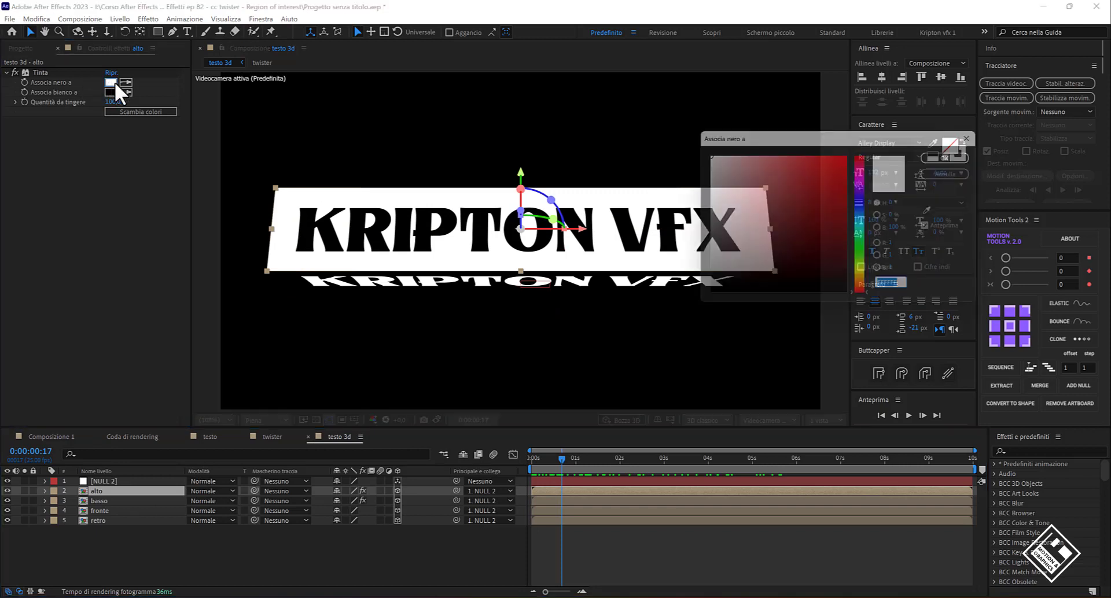
click(863, 178)
click(821, 170)
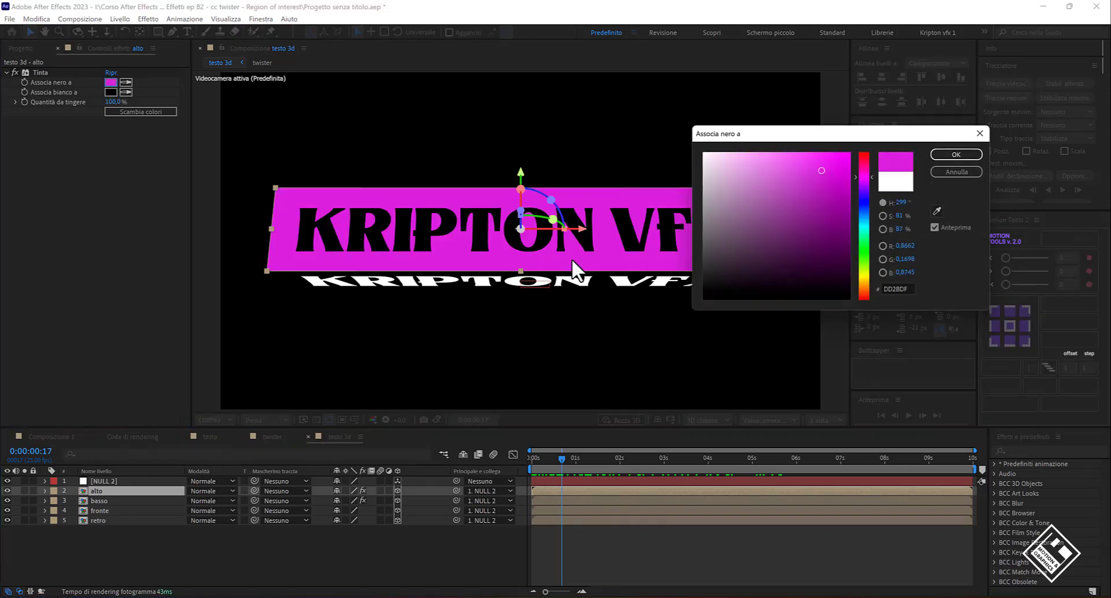
click(956, 169)
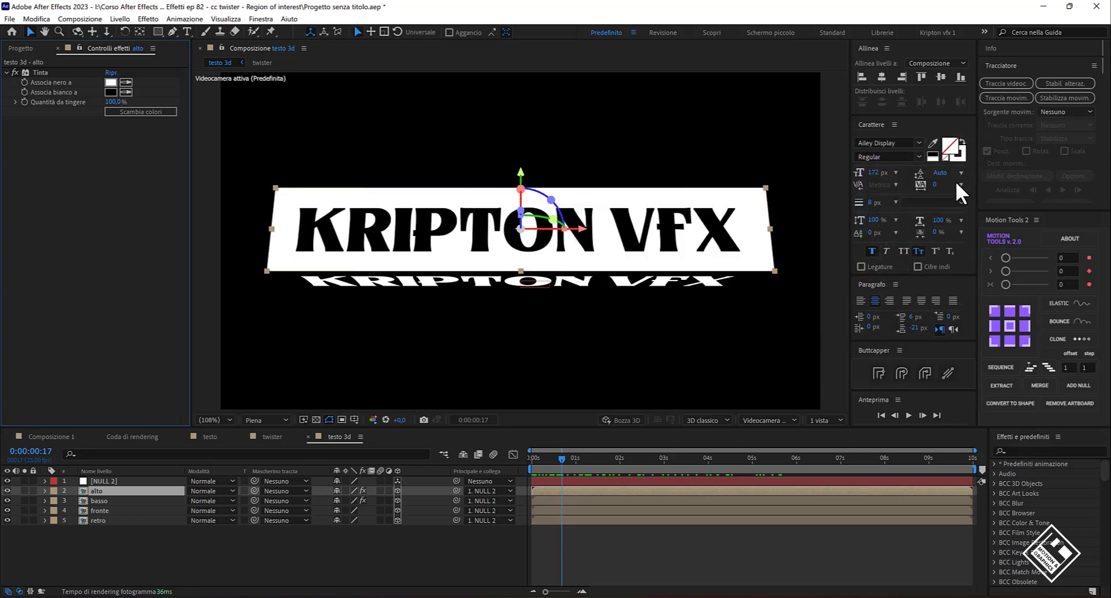
drag(563, 458, 518, 464)
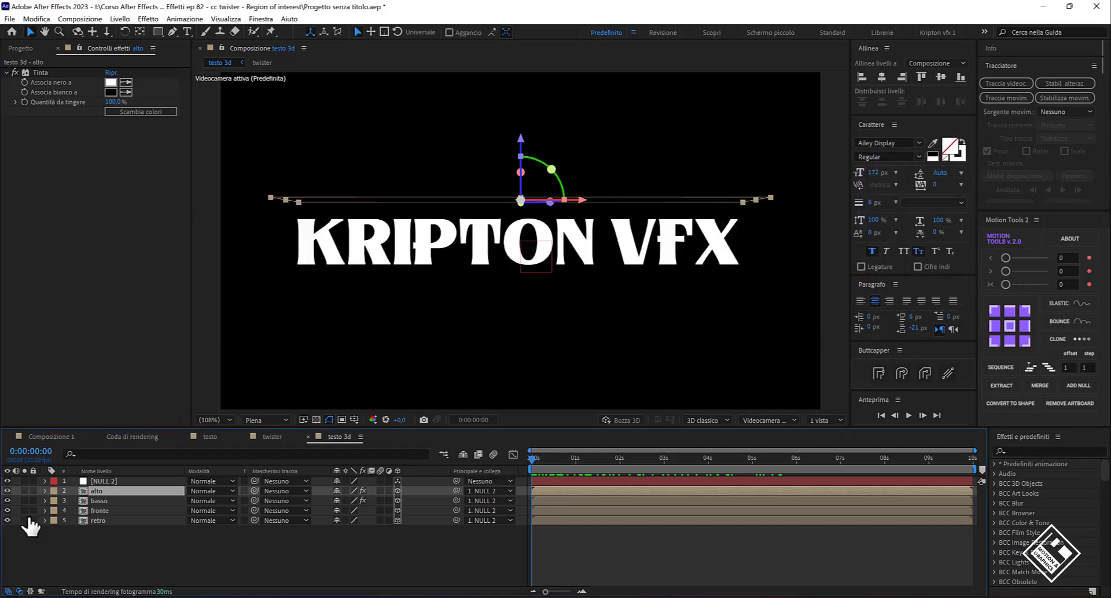
Precompose the null and four text-box layers into a precomp named 'forma 3d'
click(95, 482)
shift+click(96, 515)
right_click(96, 515)
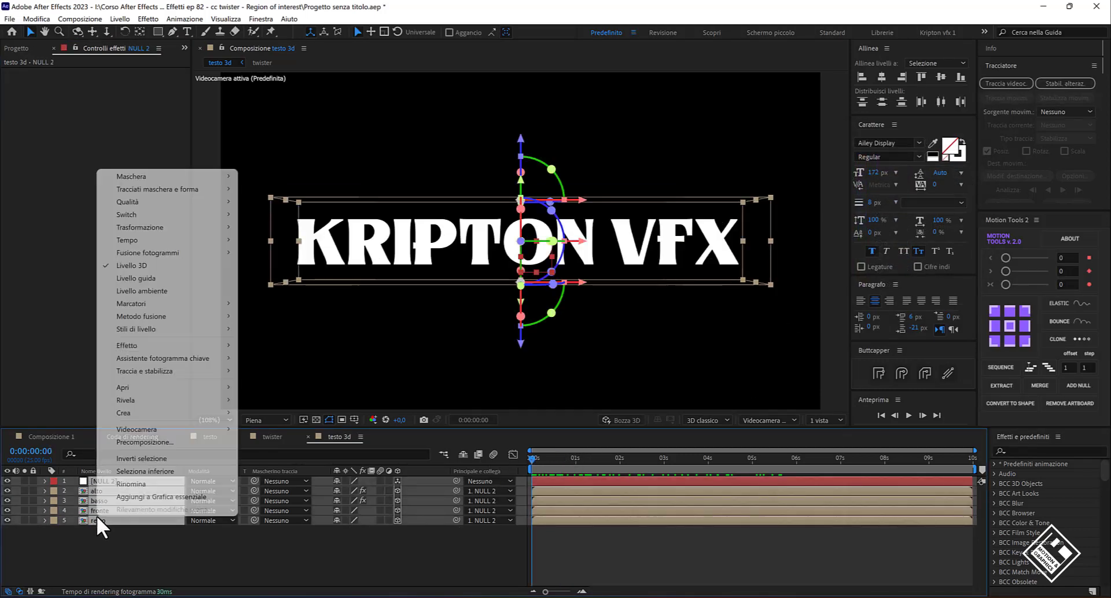
click(166, 442)
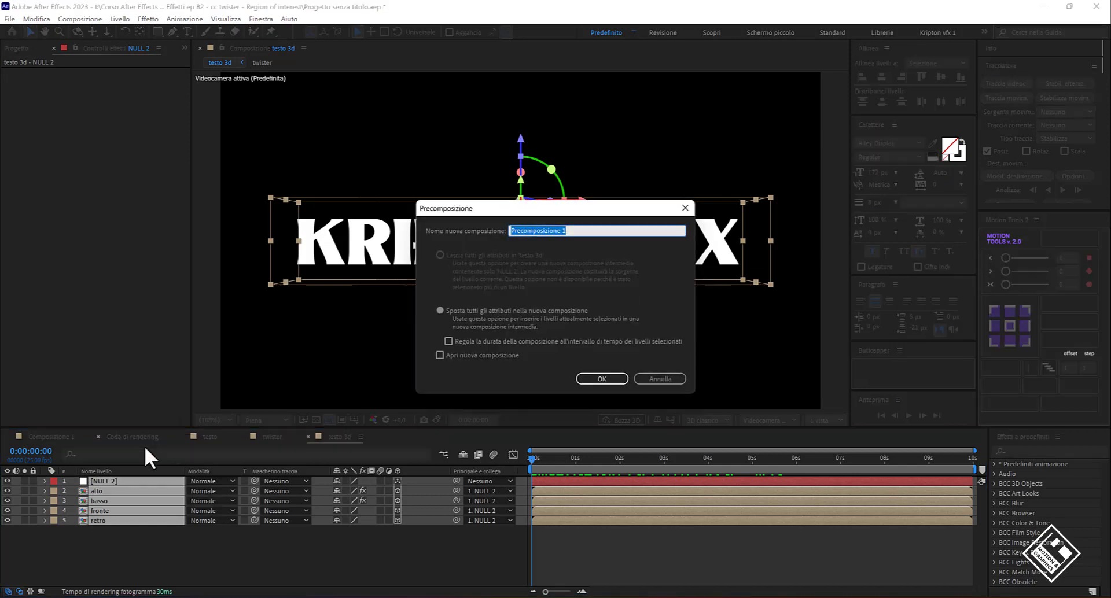
text(forma 3d)
key(Return)
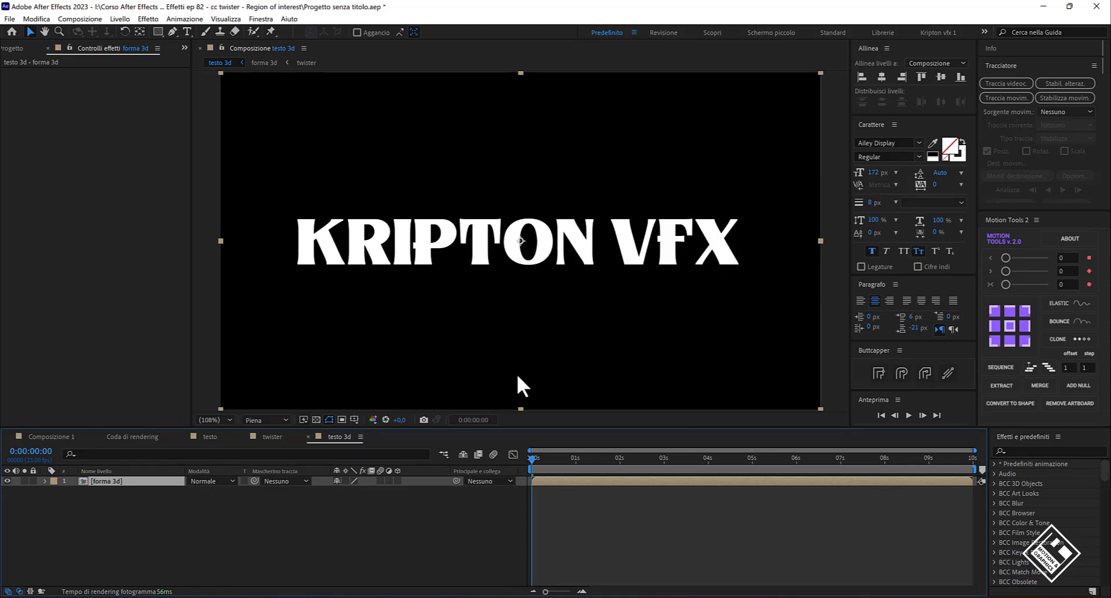
Turn on the transparency grid and scrub to about frame 9 to view the 3D box
click(313, 420)
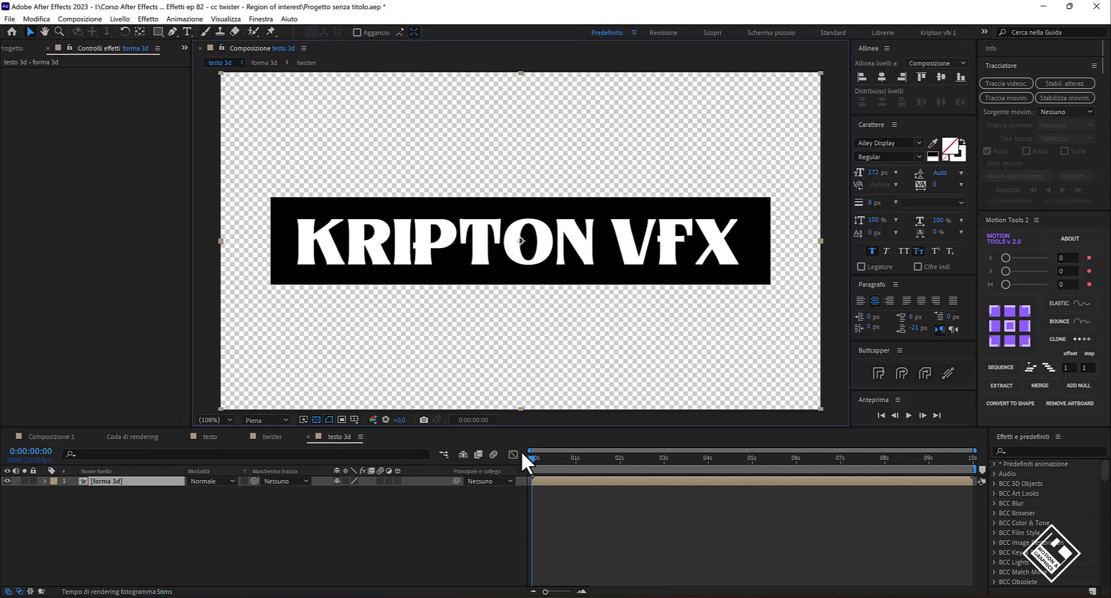
drag(532, 458, 548, 466)
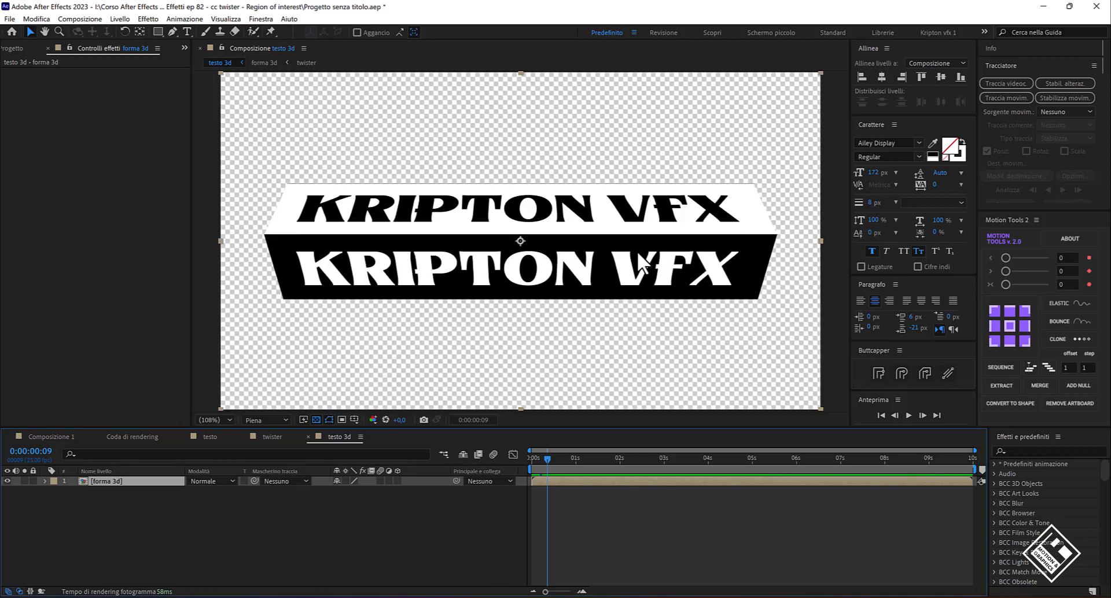
Create a new black solid layer named 'mappa'
right_click(269, 526)
mouse_move(384, 408)
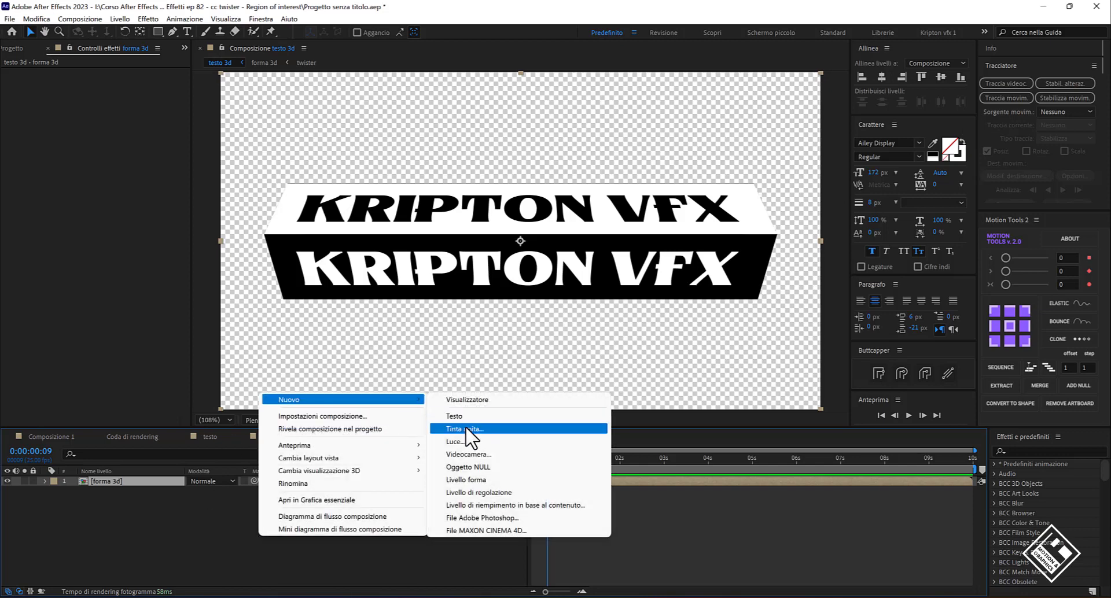
click(467, 427)
text(mappa)
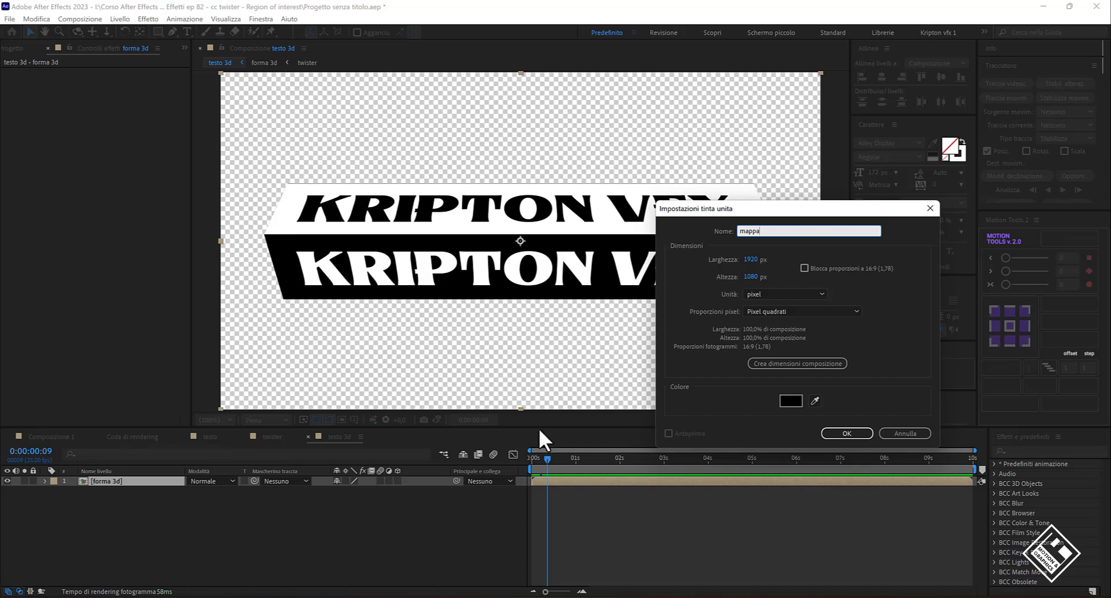
click(846, 433)
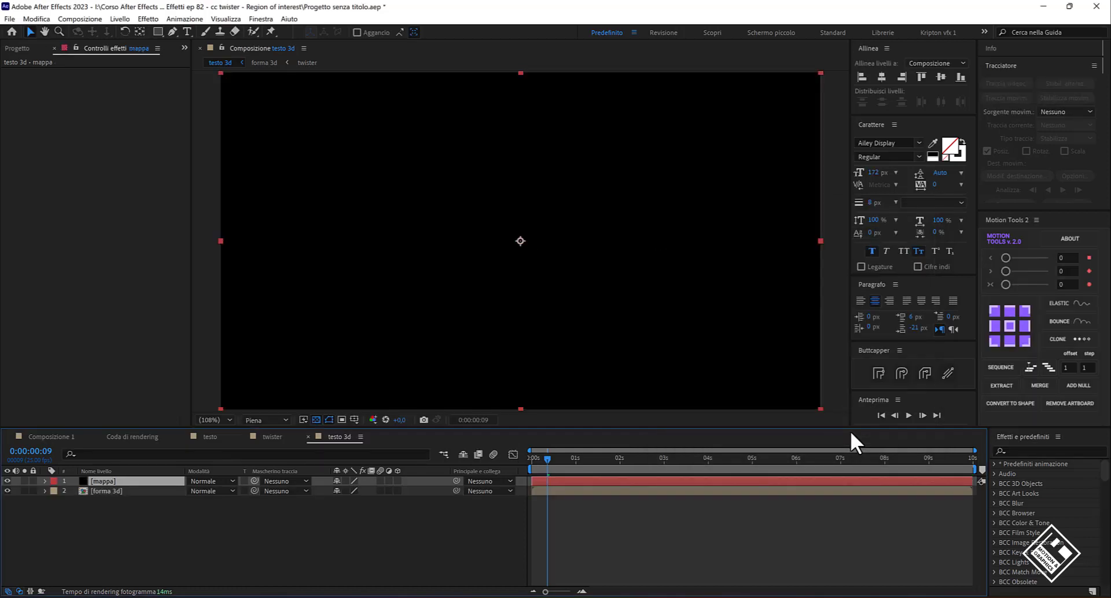
Apply Scala sfumatura to mappa, starting at the right edge and ending at the left edge
key(ctrl+space)
text(scala)
key(Return)
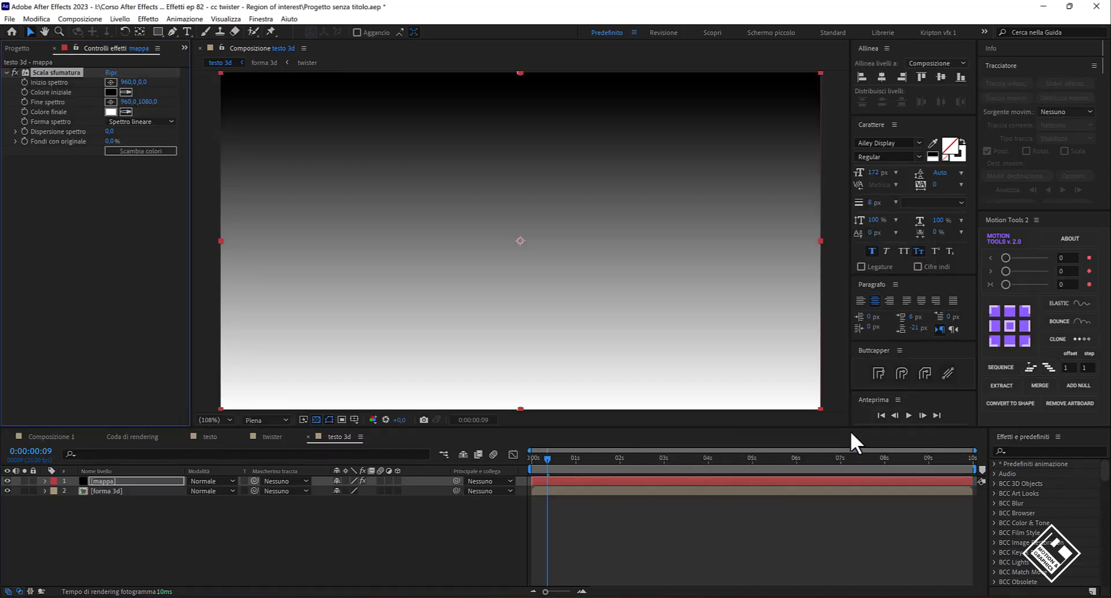
click(117, 82)
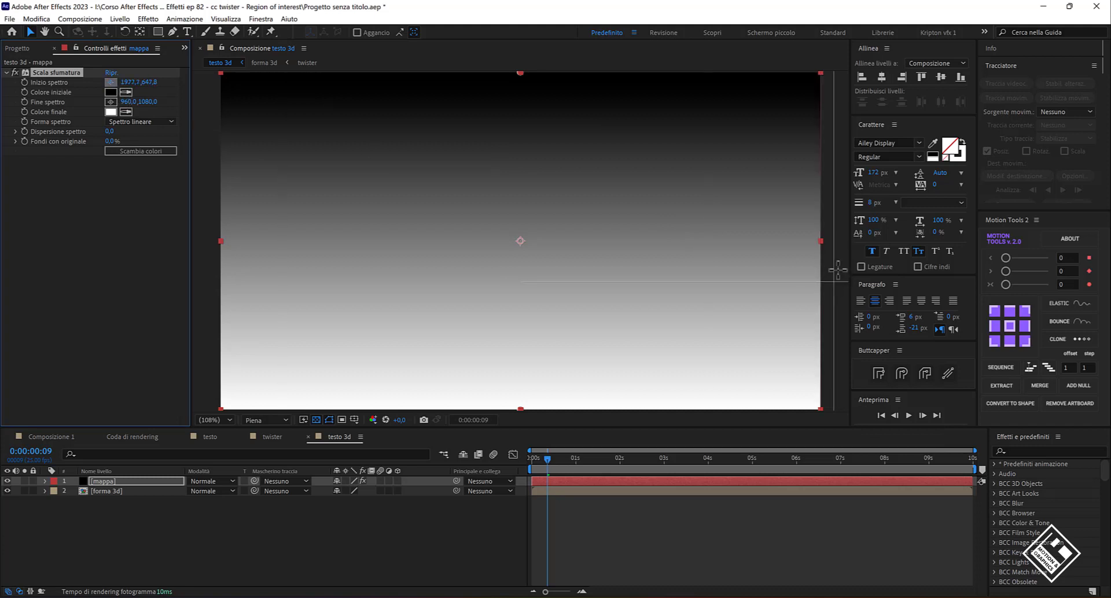
click(822, 242)
click(110, 102)
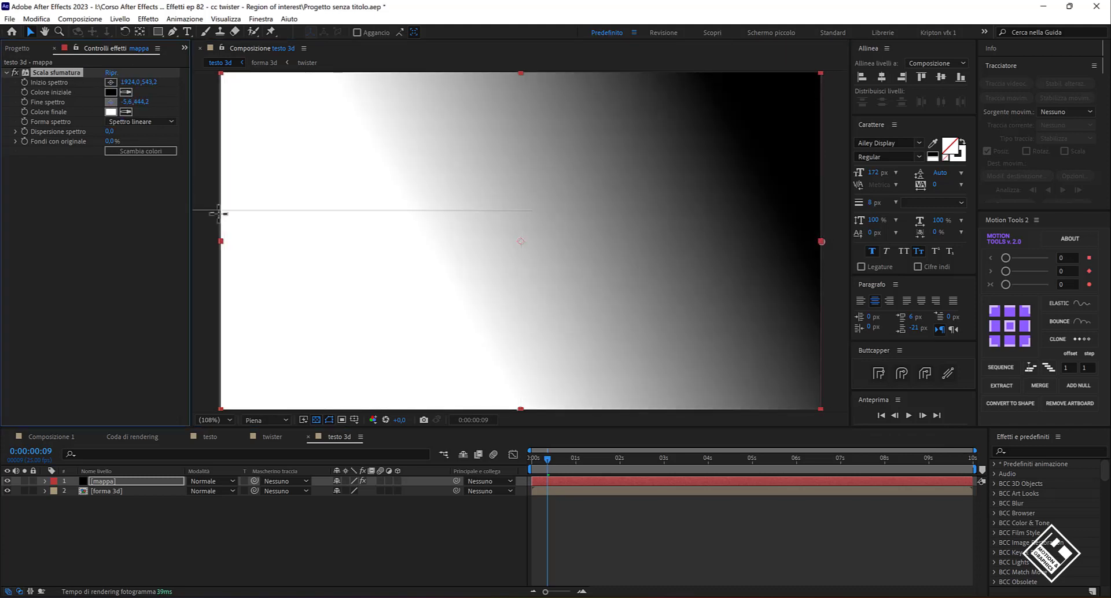
click(221, 240)
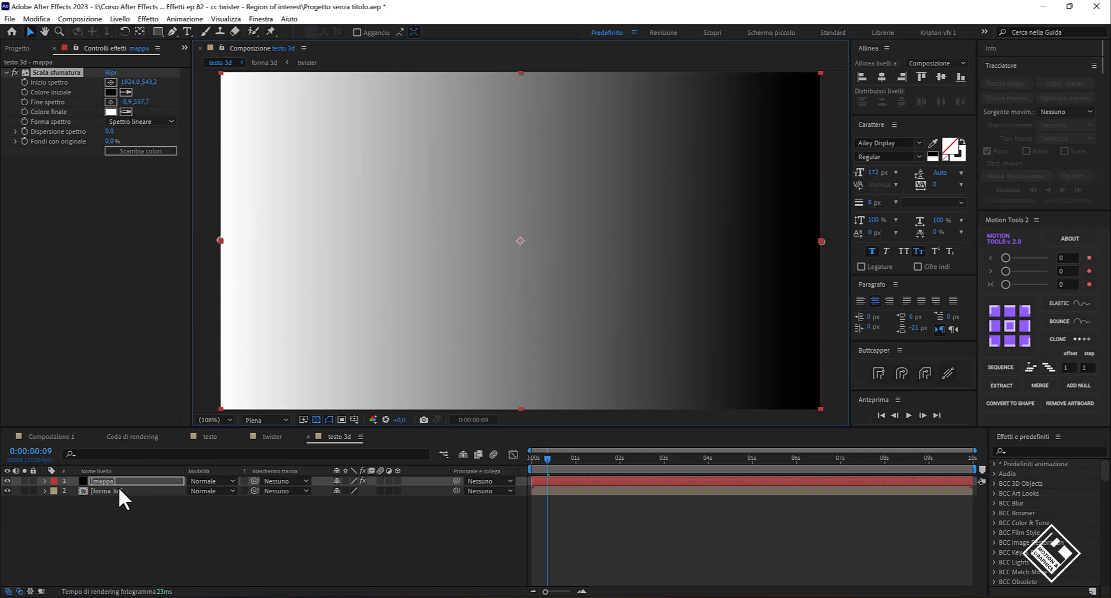
click(85, 480)
Hide mappa and apply Spostamento tempo to the forma 3d layer
click(7, 481)
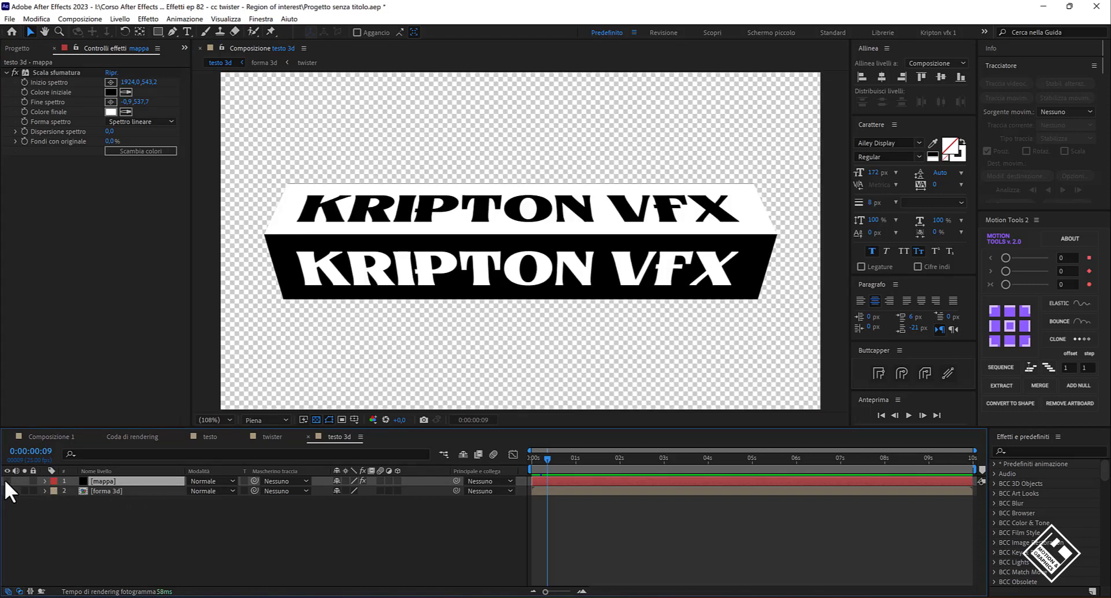
click(115, 490)
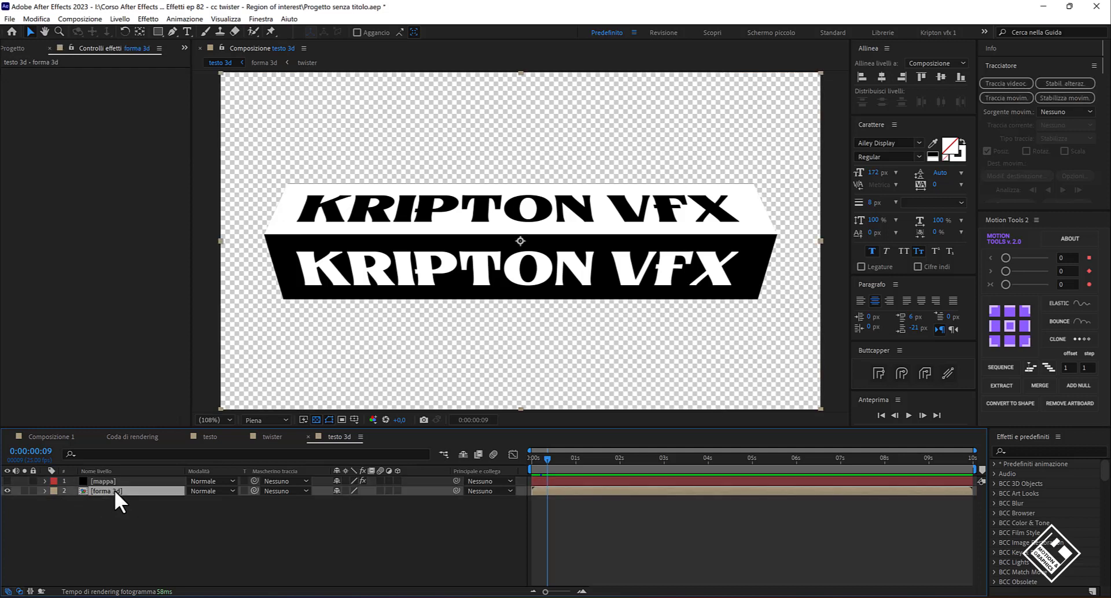
key(ctrl+space)
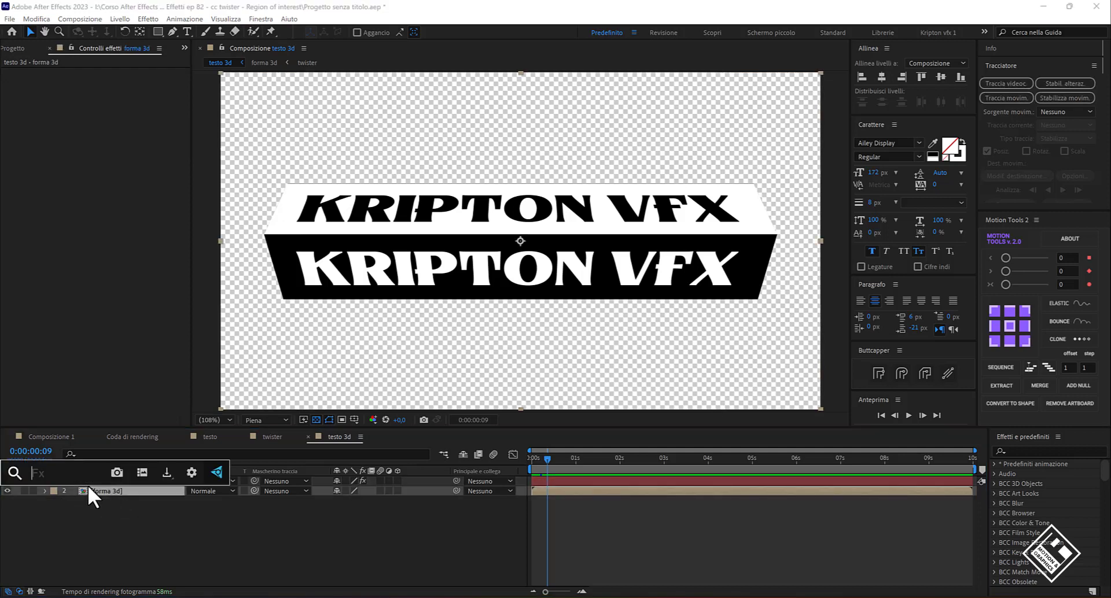
text(sposta)
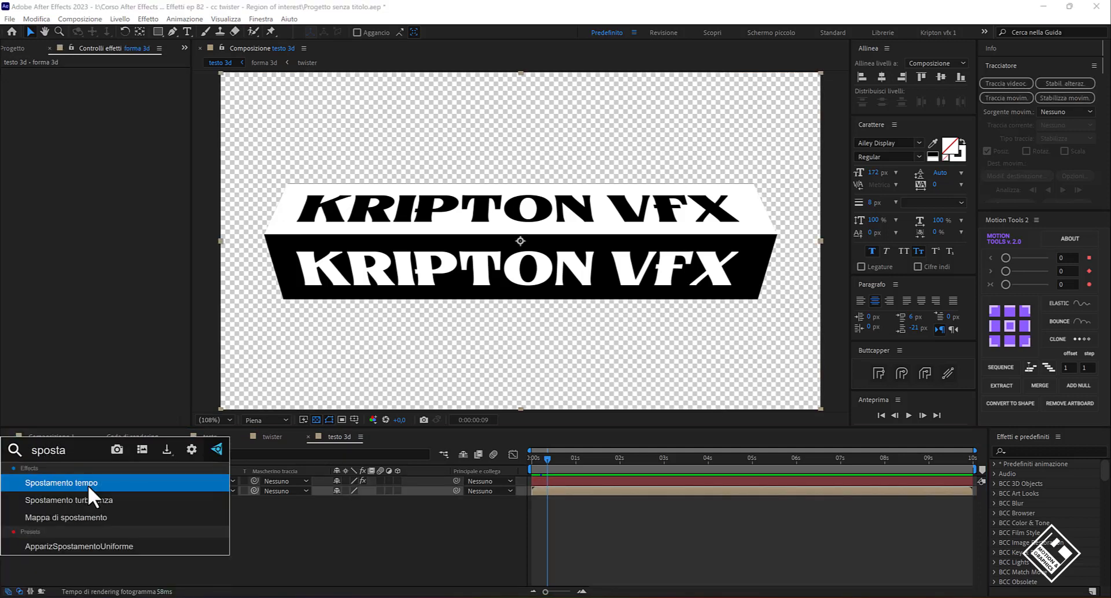
key(Return)
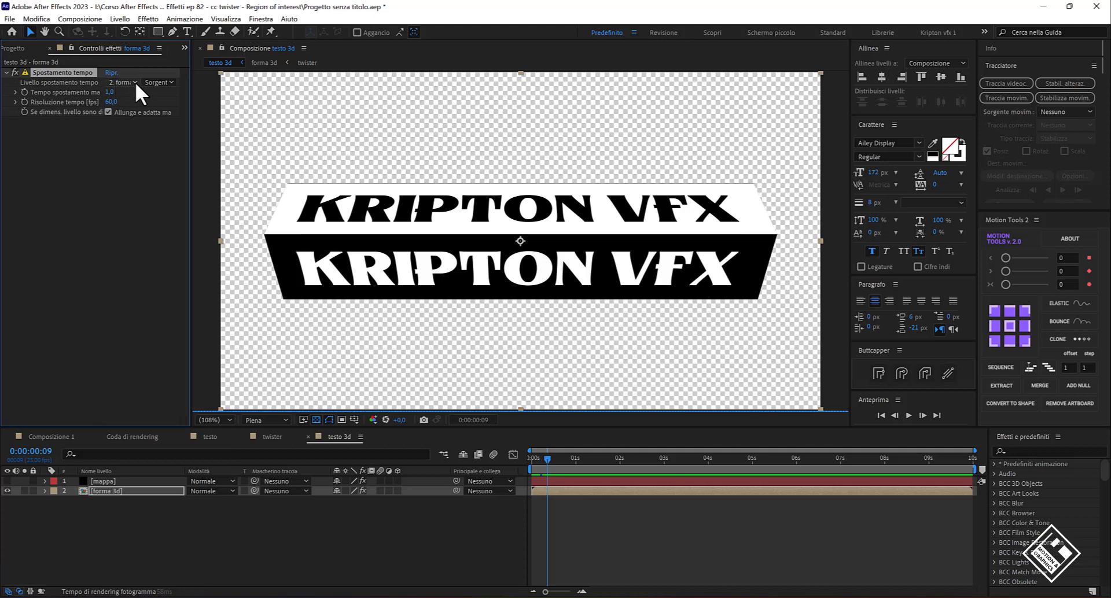
Set the displacement layer to 1. mappa with Effetti e maschere source, then check frame 19
click(134, 82)
click(134, 108)
click(171, 83)
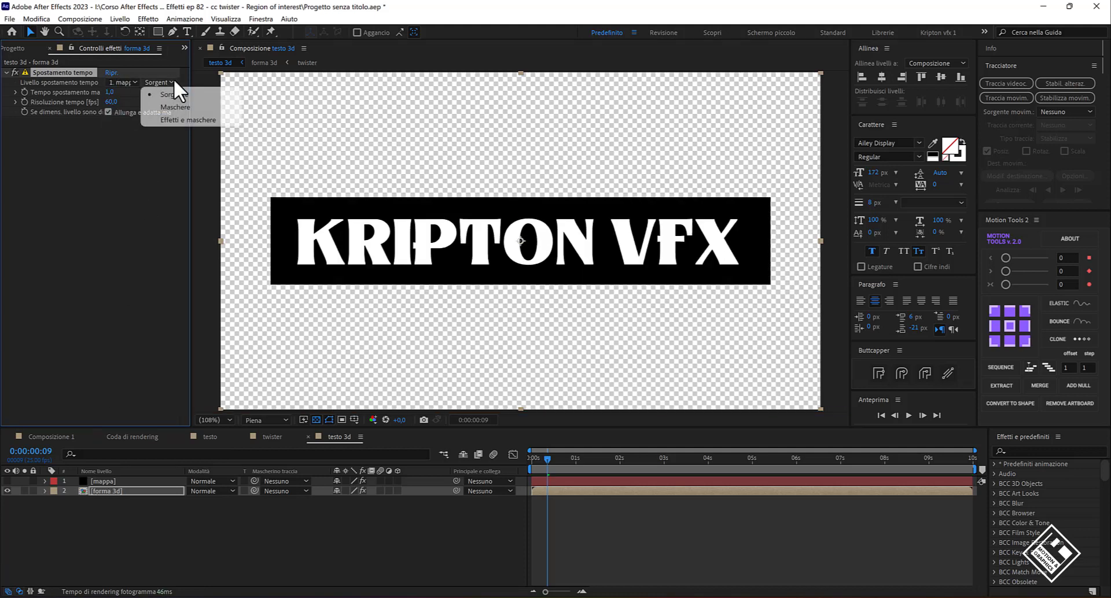
click(168, 120)
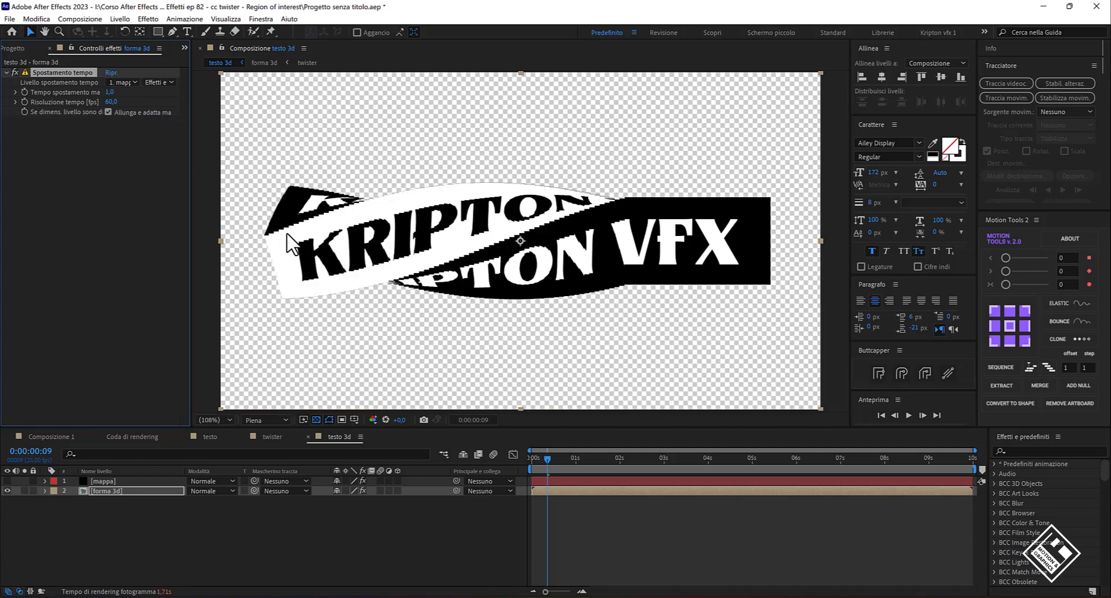
drag(547, 460, 565, 458)
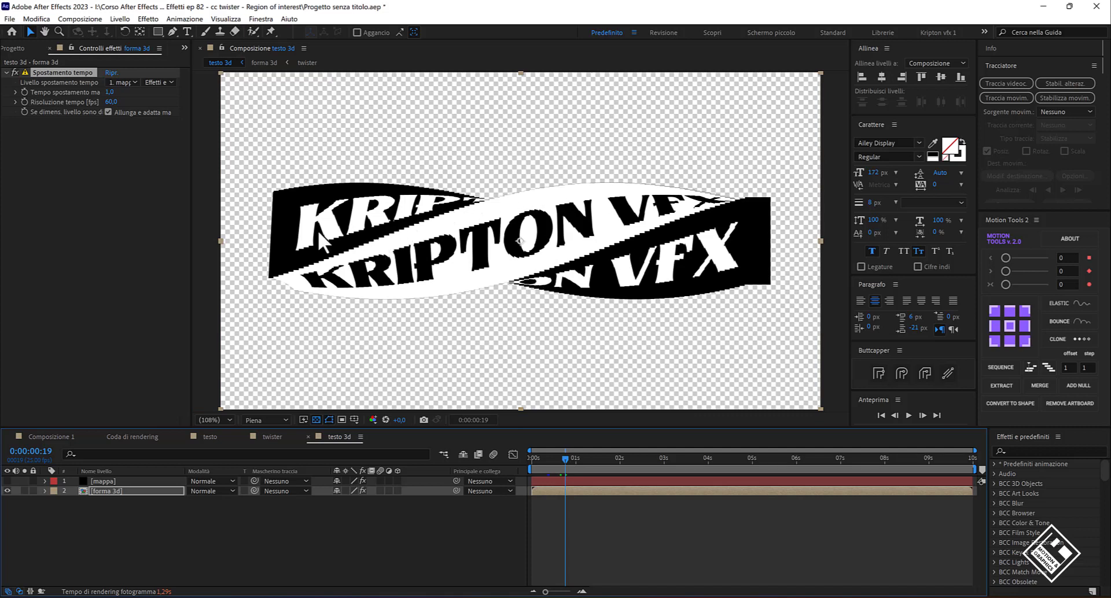
Set Risoluzione tempo to 200 and preview the twisting text
click(109, 103)
text(200)
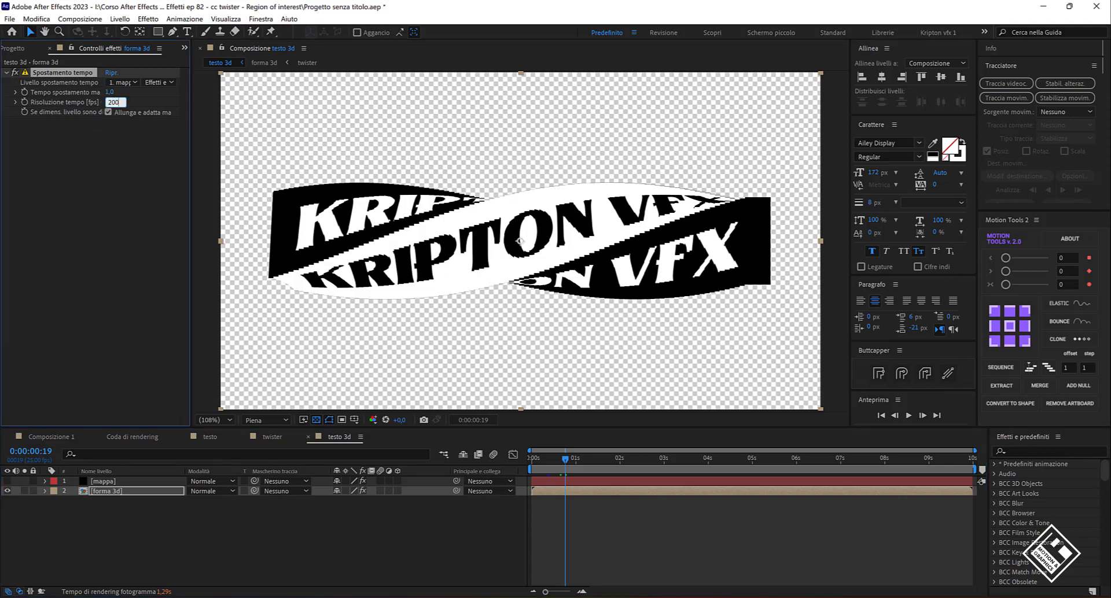
key(Return)
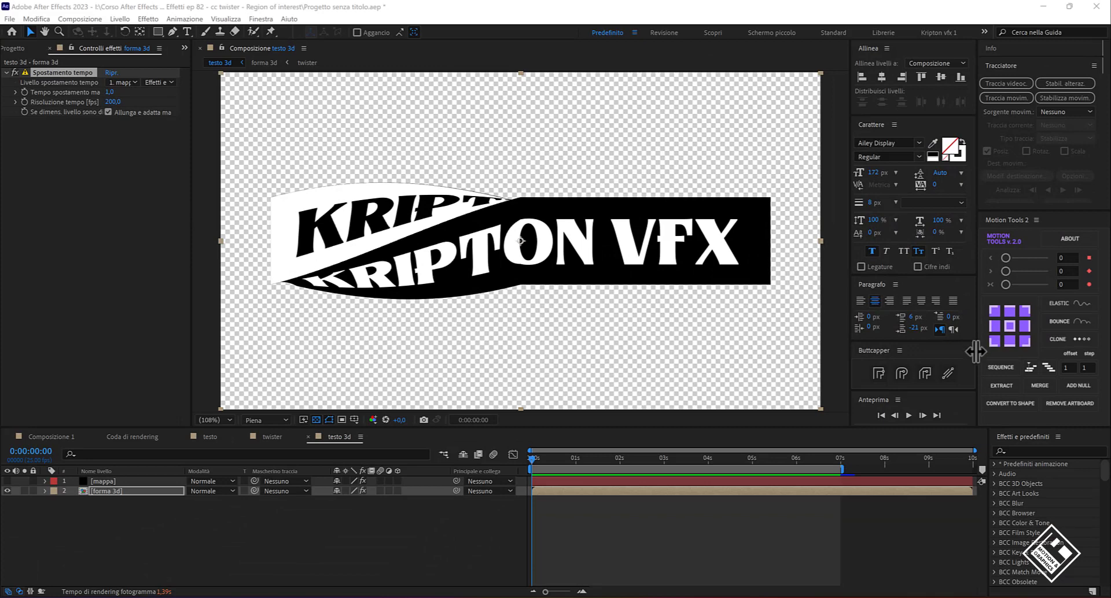
click(907, 415)
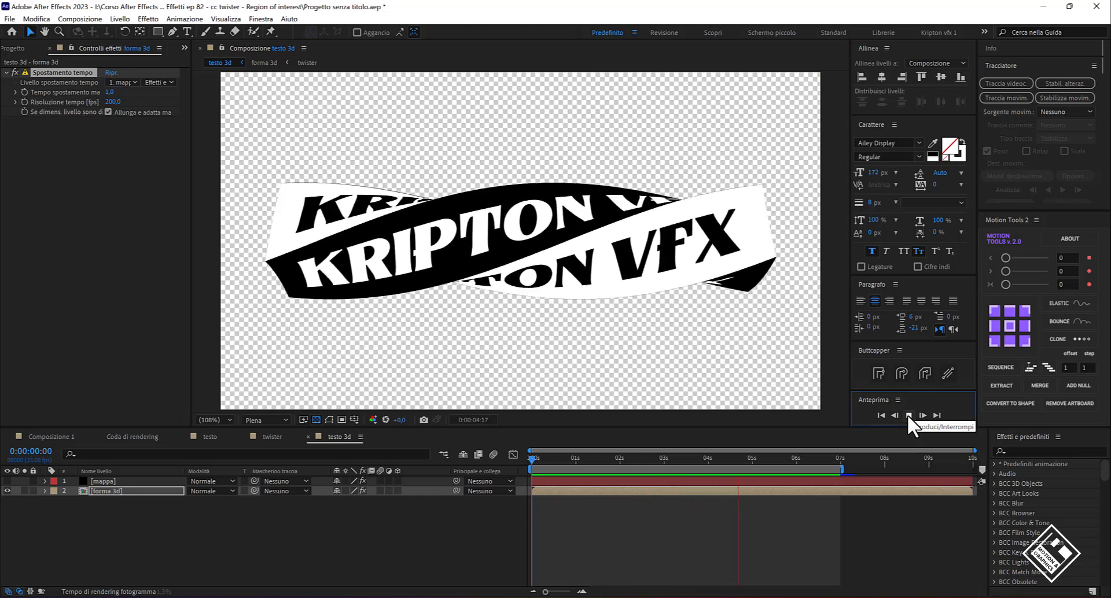
click(908, 414)
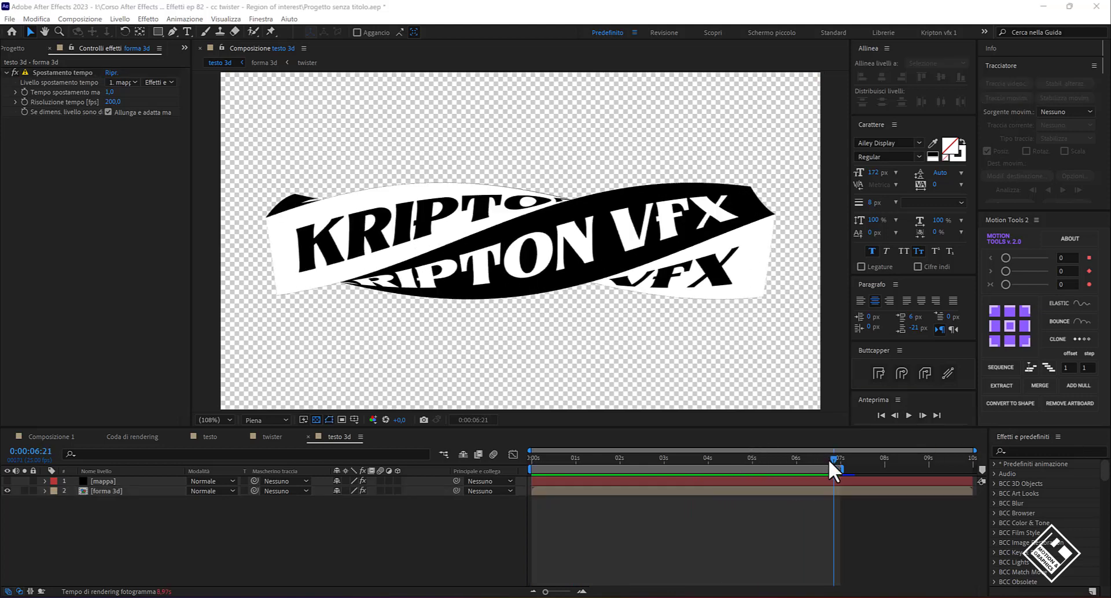
Keyframe Tempo spostamento max at 1.0 at the one-second mark, then return to frame 0
drag(828, 459, 530, 450)
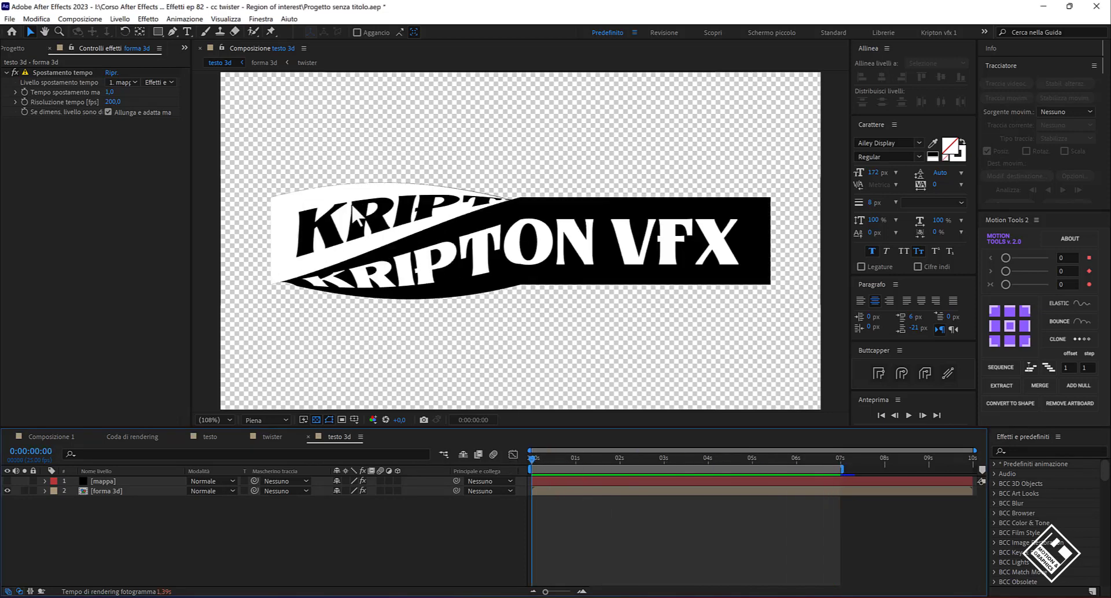
click(575, 460)
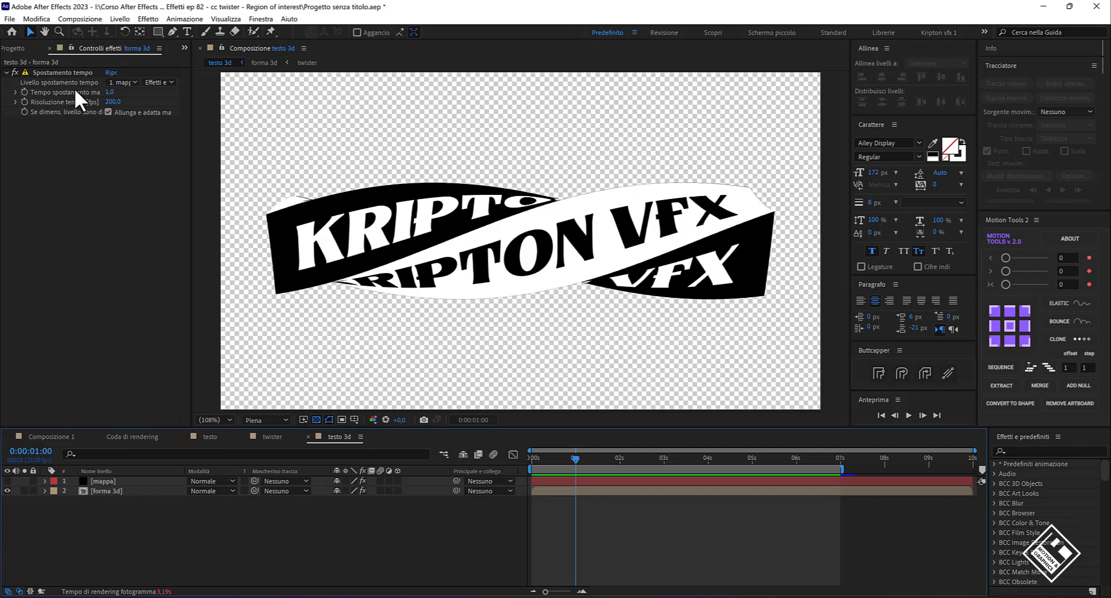
click(24, 92)
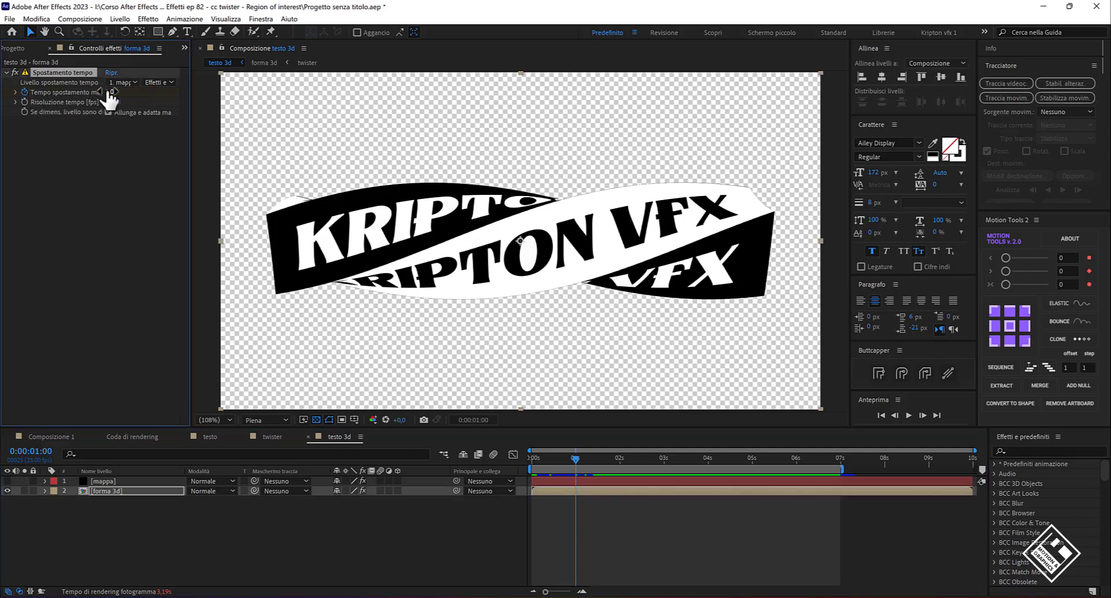
drag(573, 456, 531, 457)
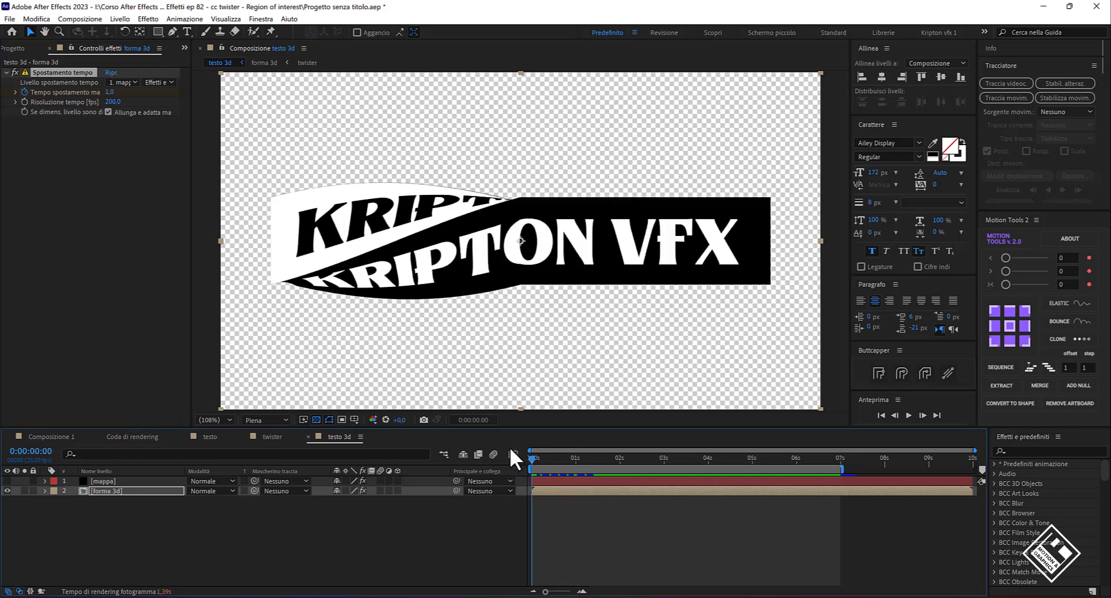
click(109, 92)
Set Tempo spostamento max to 0 at frame 0 and preview the ribbon twist over one second
text(0)
key(Return)
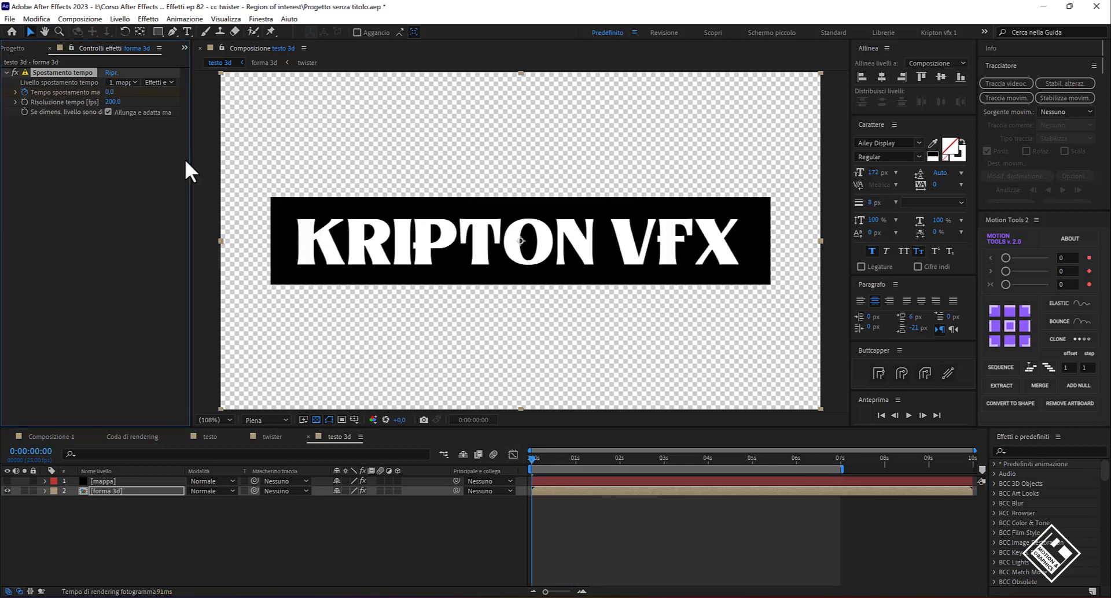
click(909, 415)
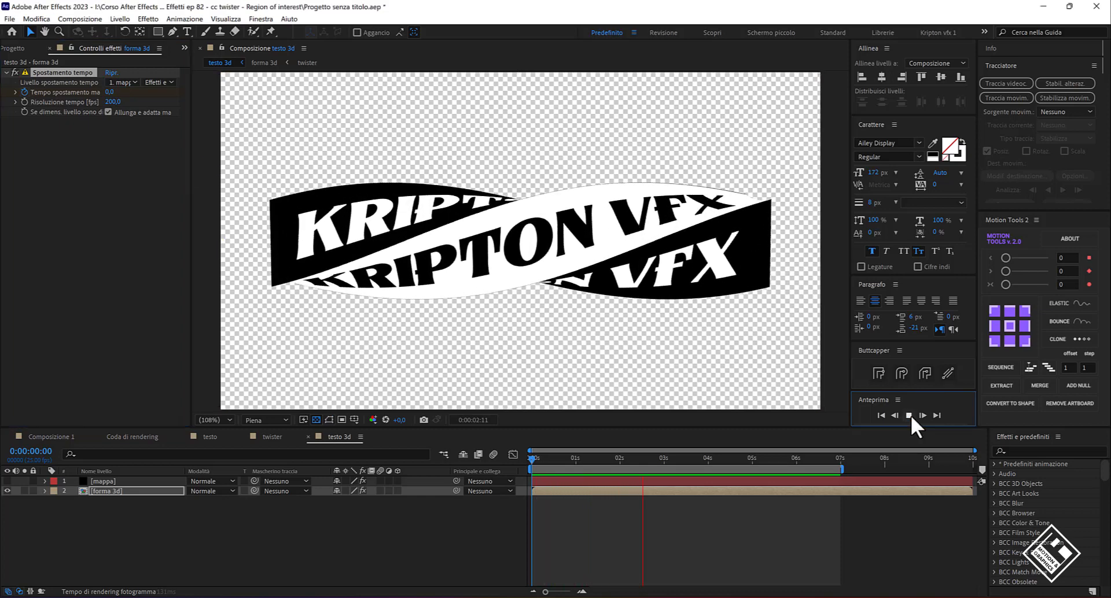
click(910, 415)
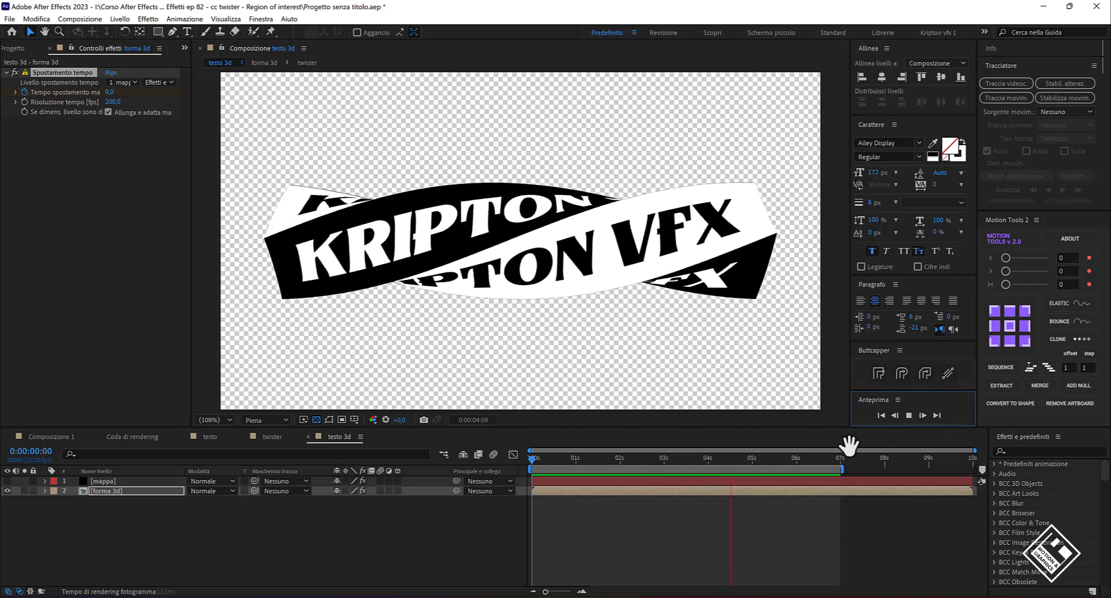
drag(741, 462, 537, 456)
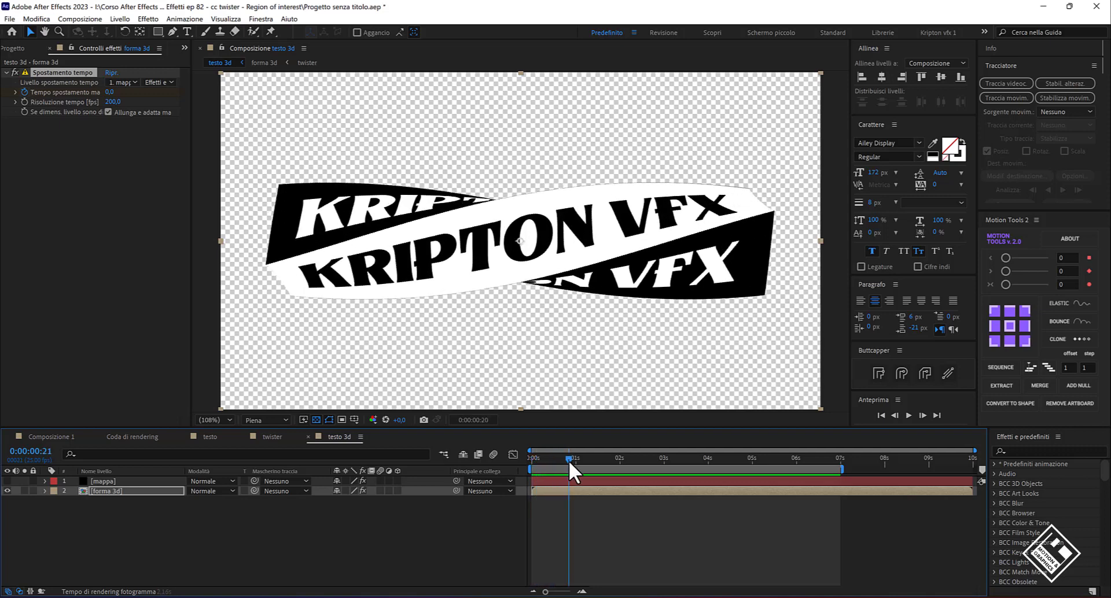
drag(538, 457, 747, 481)
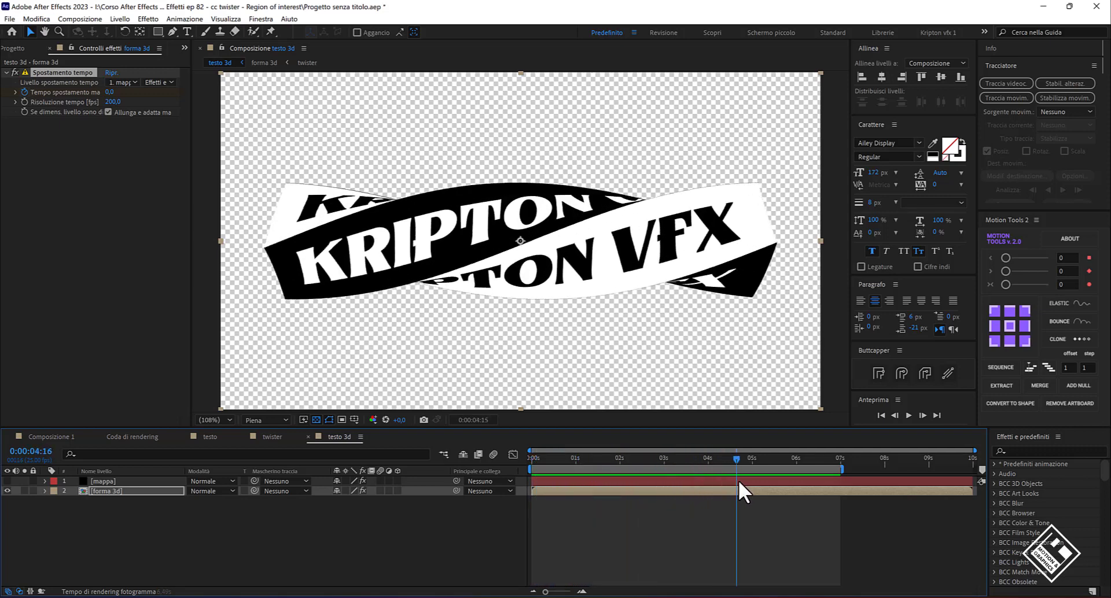